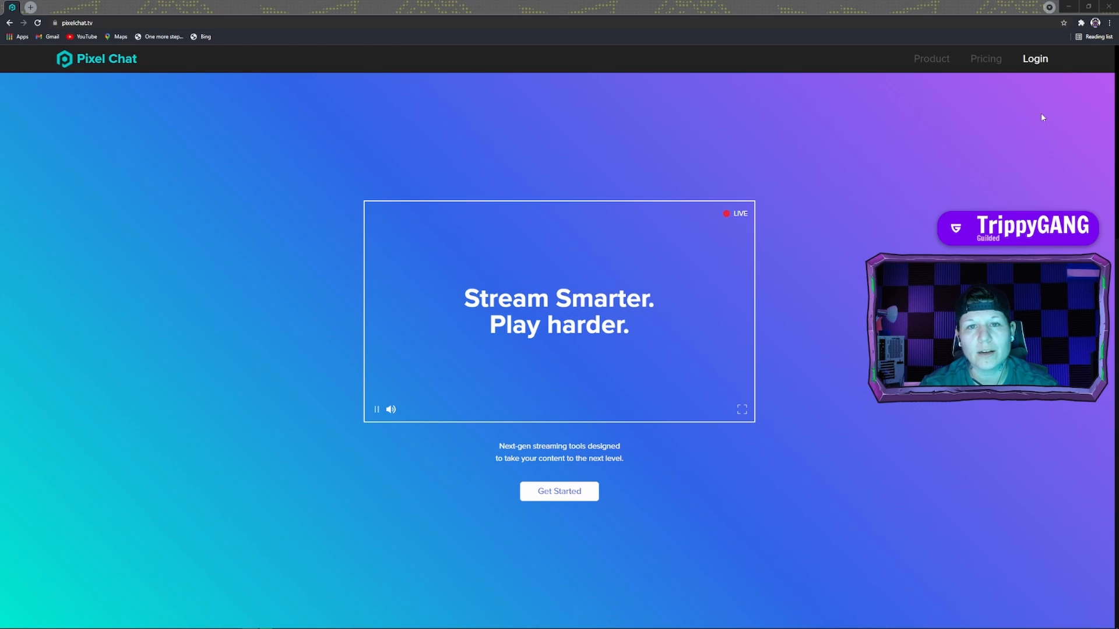
Sign in to Pixel Chat using Twitch as the streaming platform
left_click(582, 495)
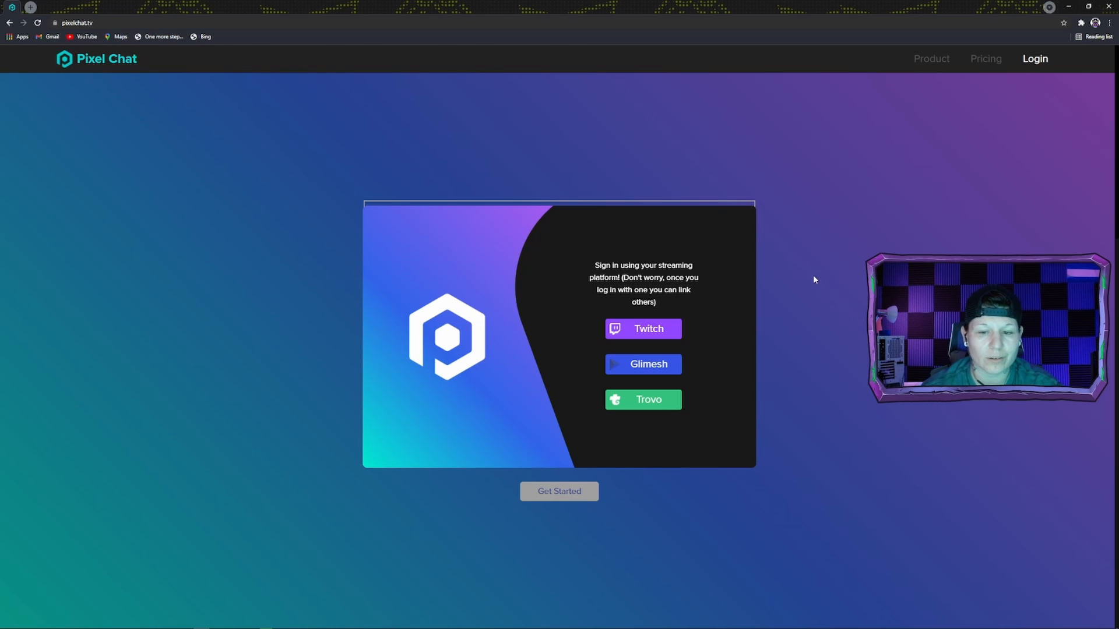
left_click(658, 337)
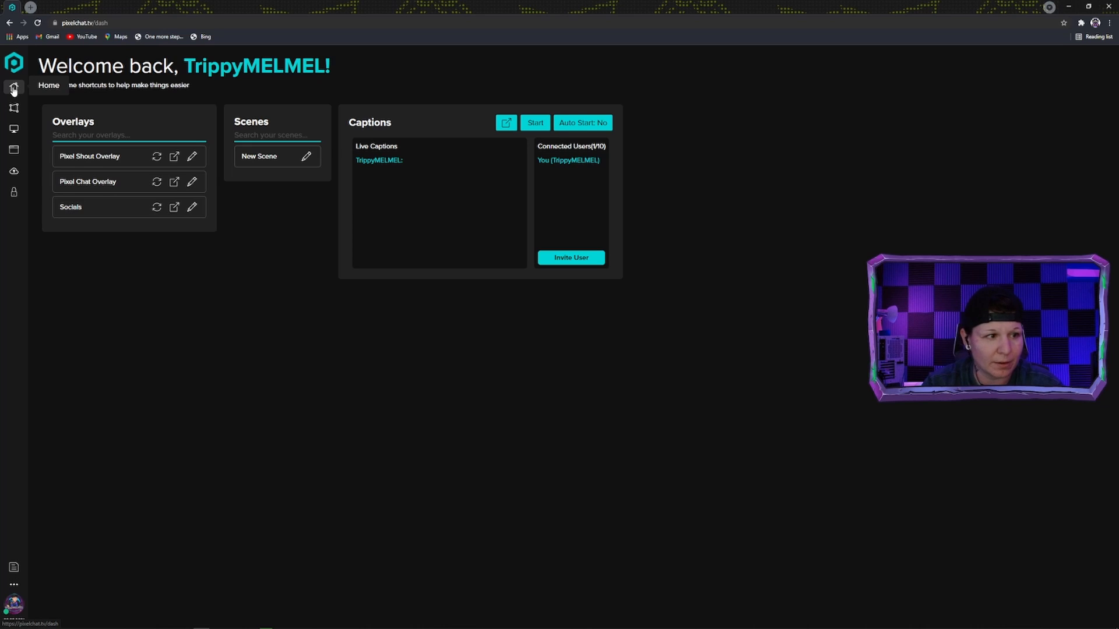
Check the Bio page, and browse the catalogue of new overlay types available for the Overlays page
left_click(23, 152)
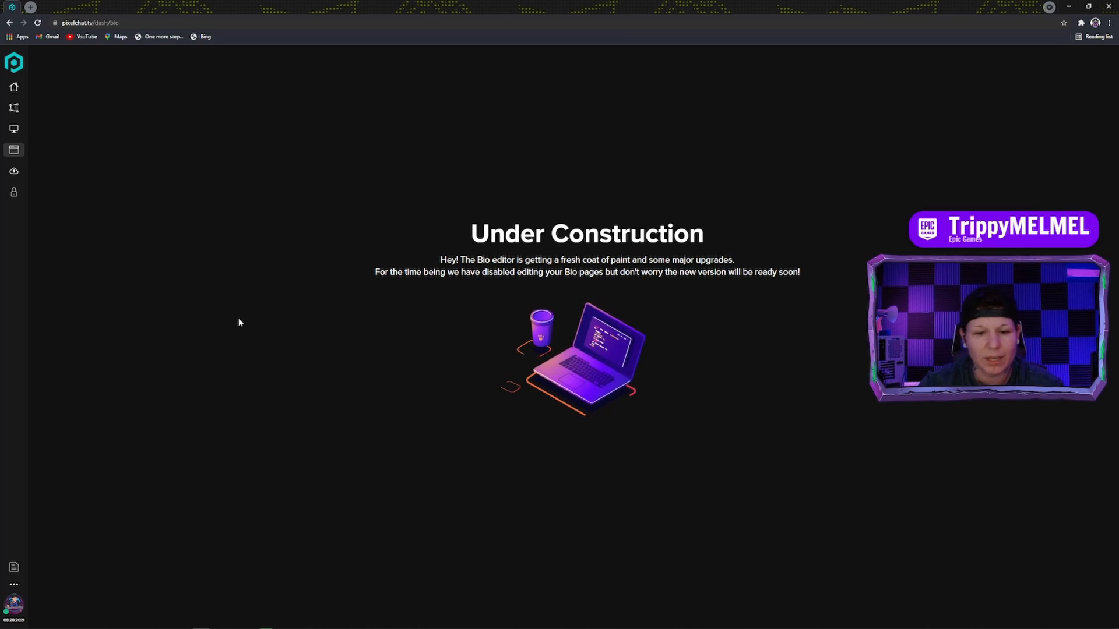
left_click(12, 109)
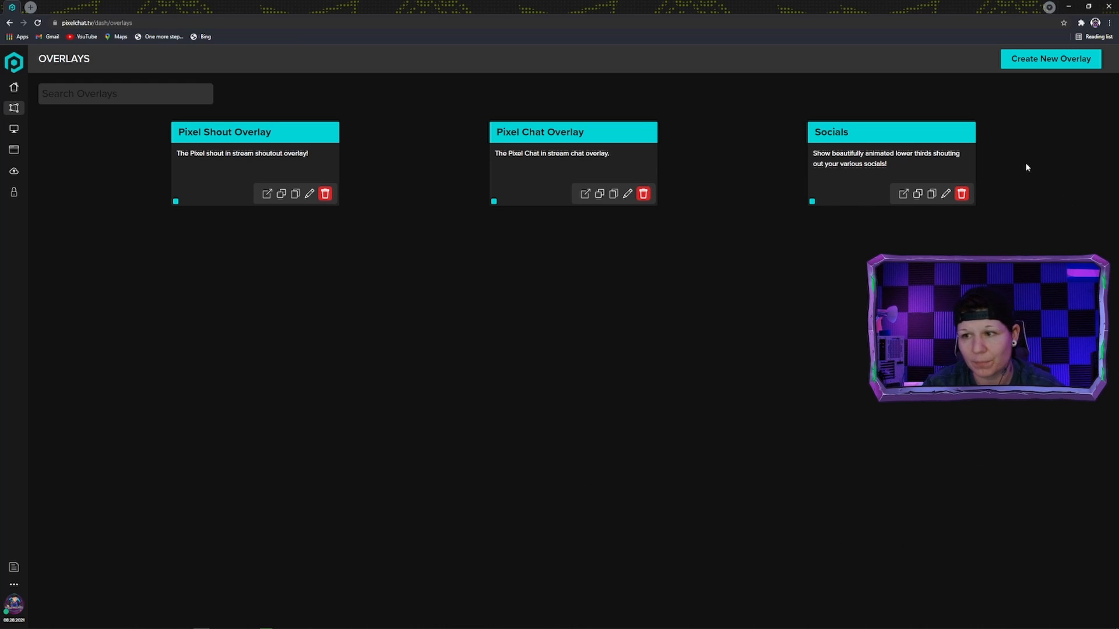
left_click(1044, 58)
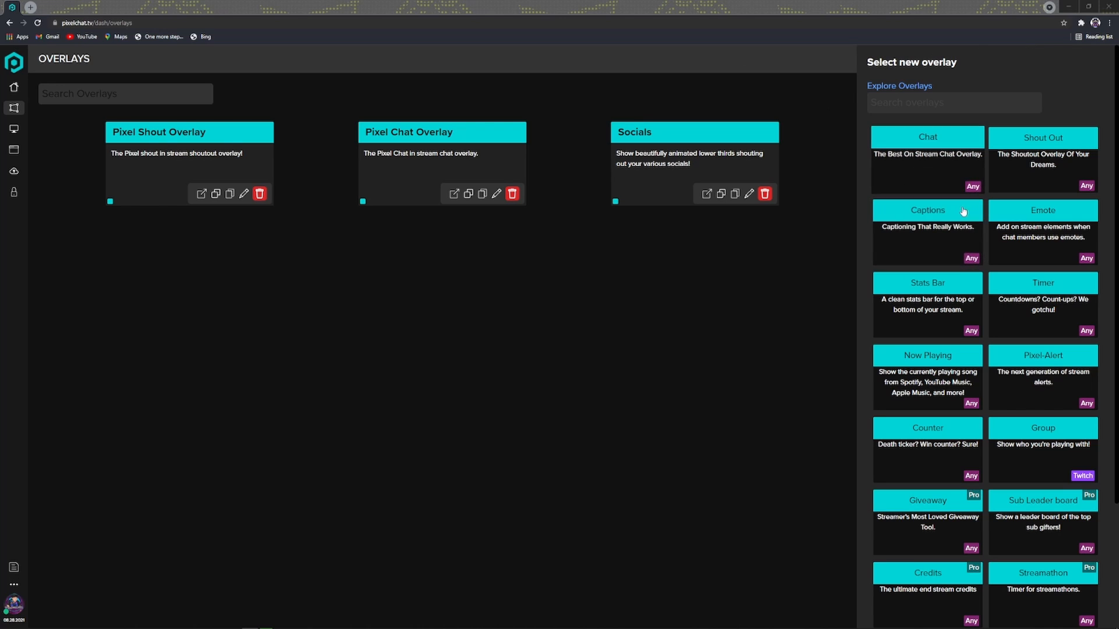
scroll(986, 392, "down", 3)
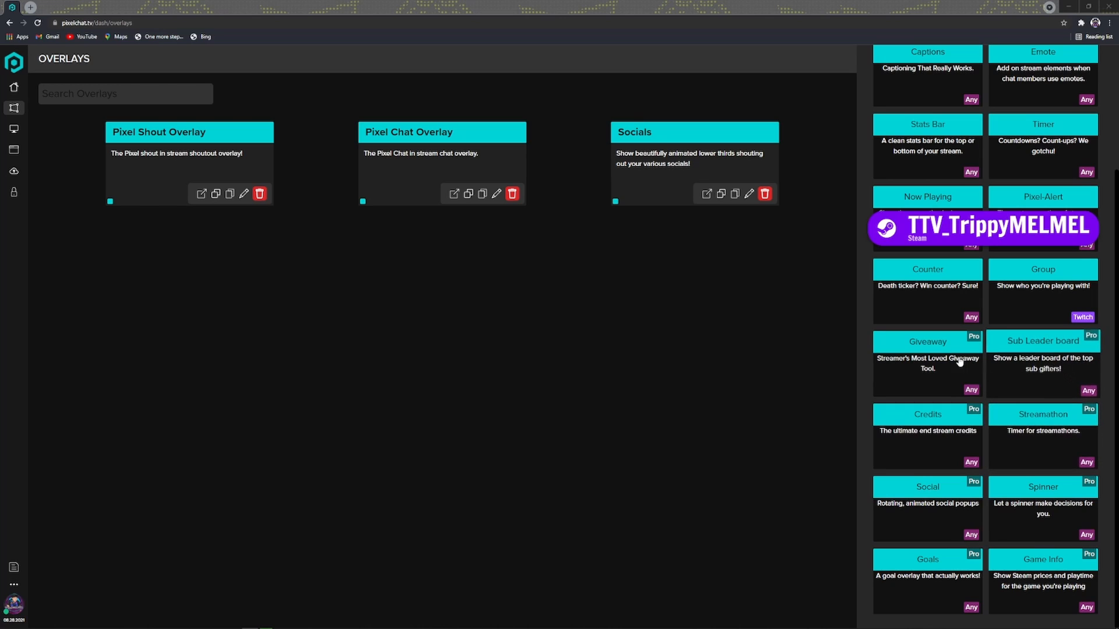
scroll(980, 494, "up", 1)
scroll(981, 494, "up", 2)
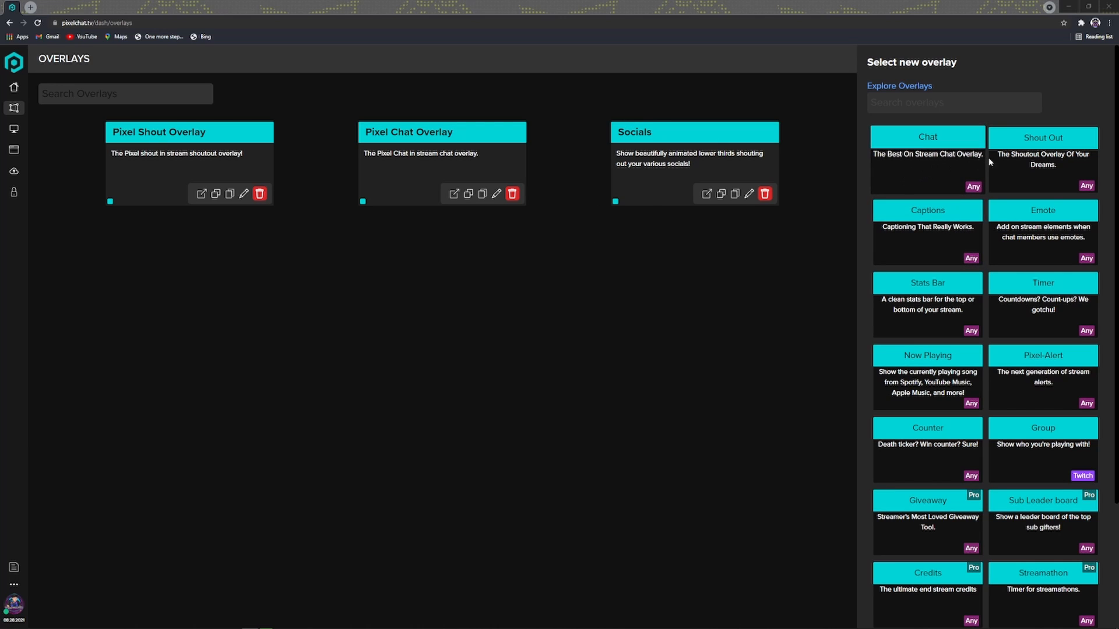
scroll(941, 449, "down", 3)
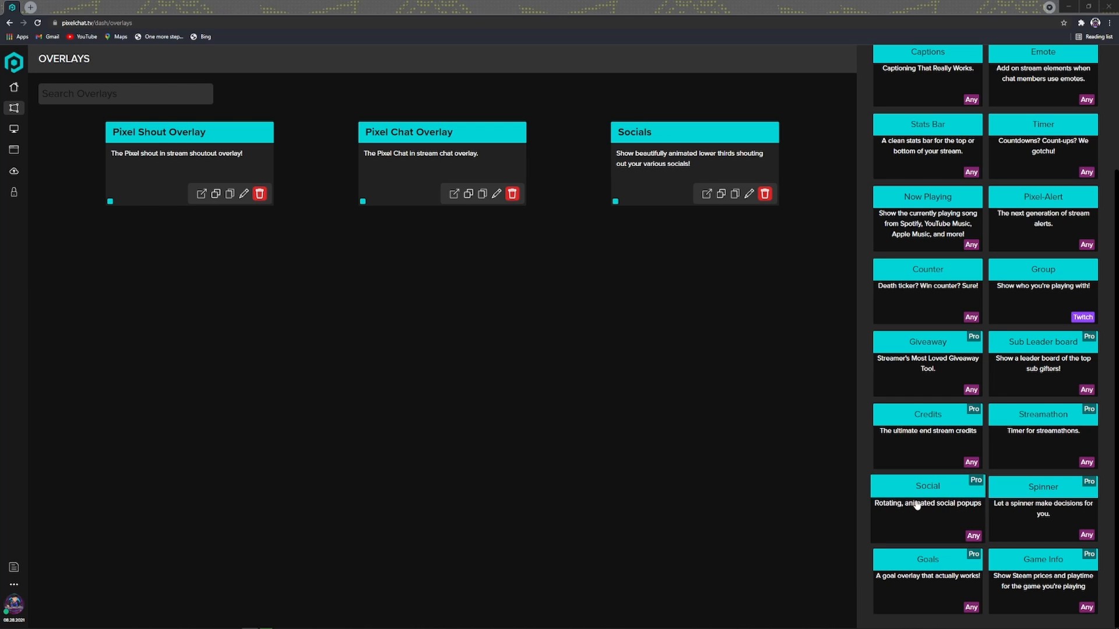
left_click(514, 373)
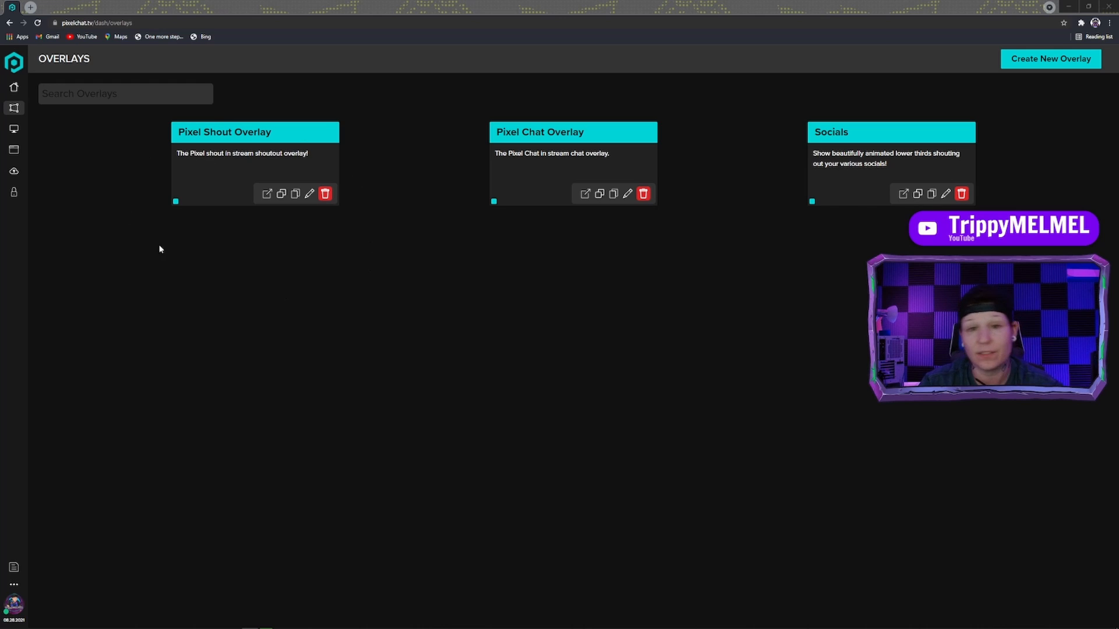
Open the Pixel Shout Overlay for editing and set its overlay title to SHOUTOUT
left_click(309, 194)
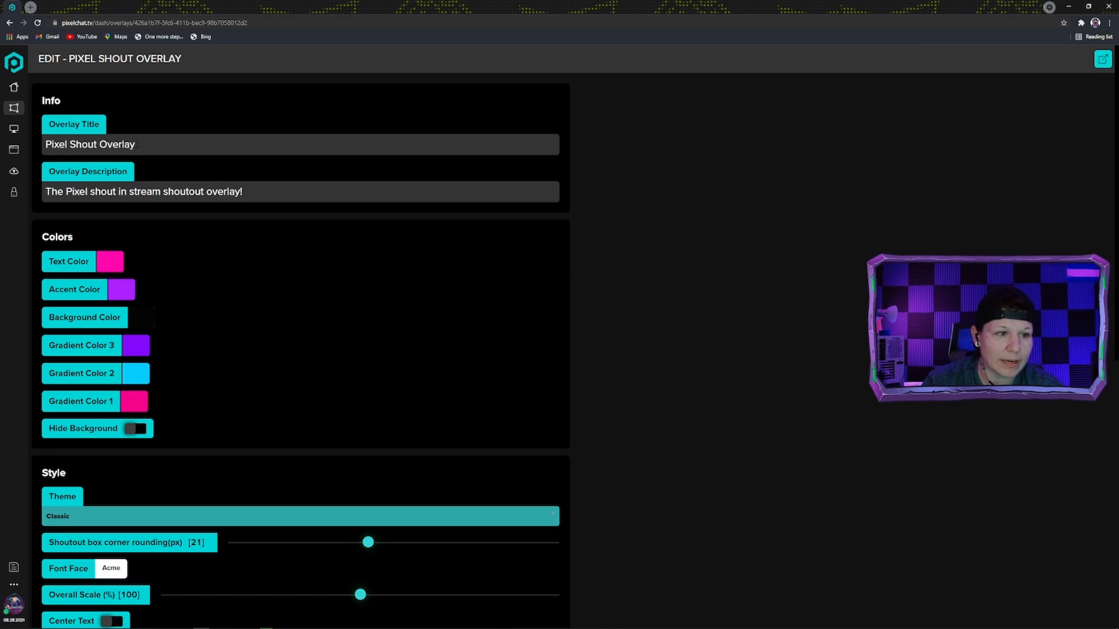
left_click_drag(139, 145, 44, 145)
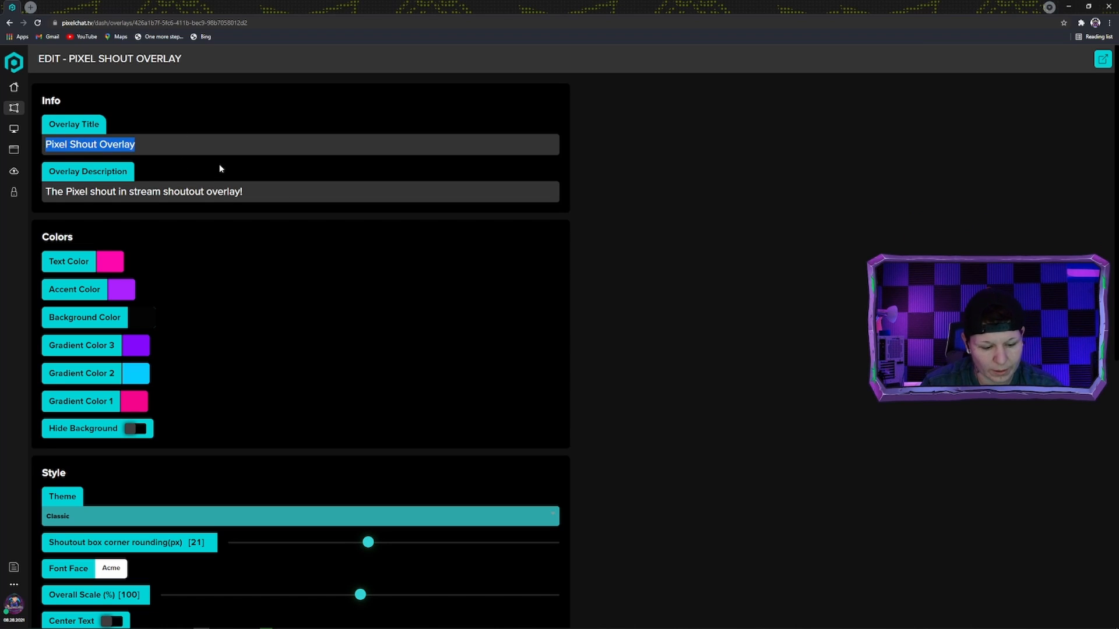
type("S")
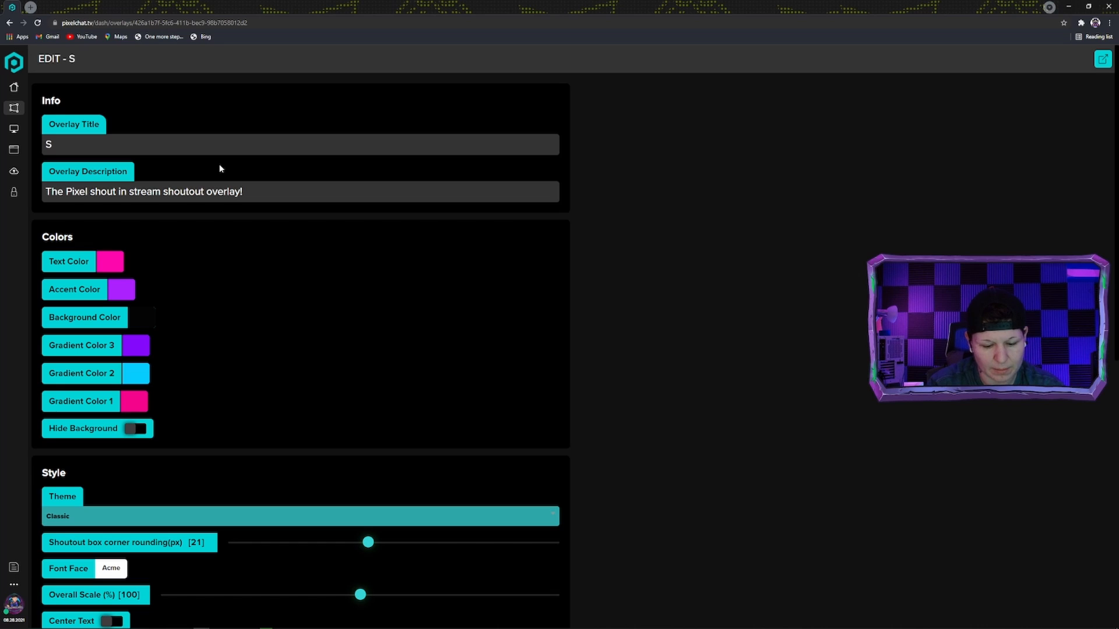
type("HOUTO")
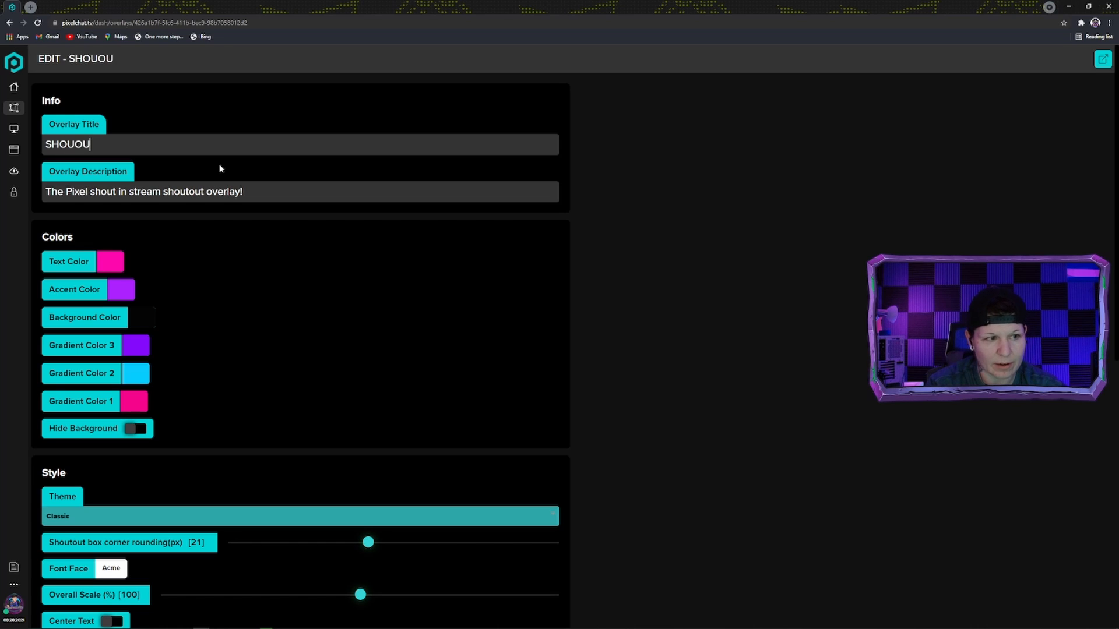
key("BackSpace")
key("BackSpace")
type("TOUT")
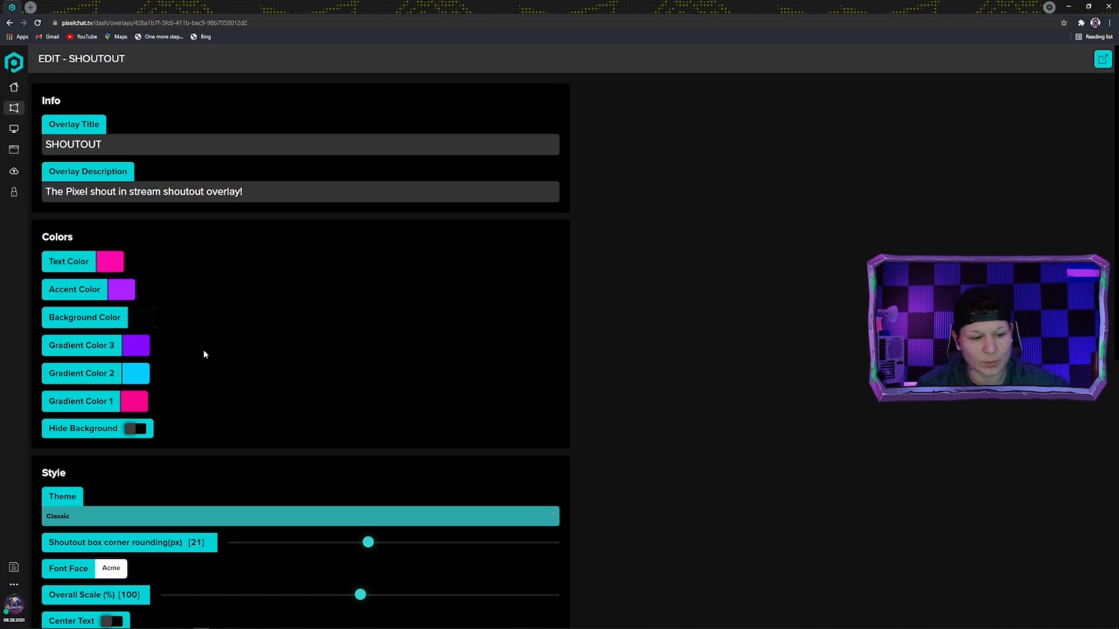
Review the theme options in the Style settings and set the shoutout box corner rounding to 20 px
scroll(245, 378, "down", 2)
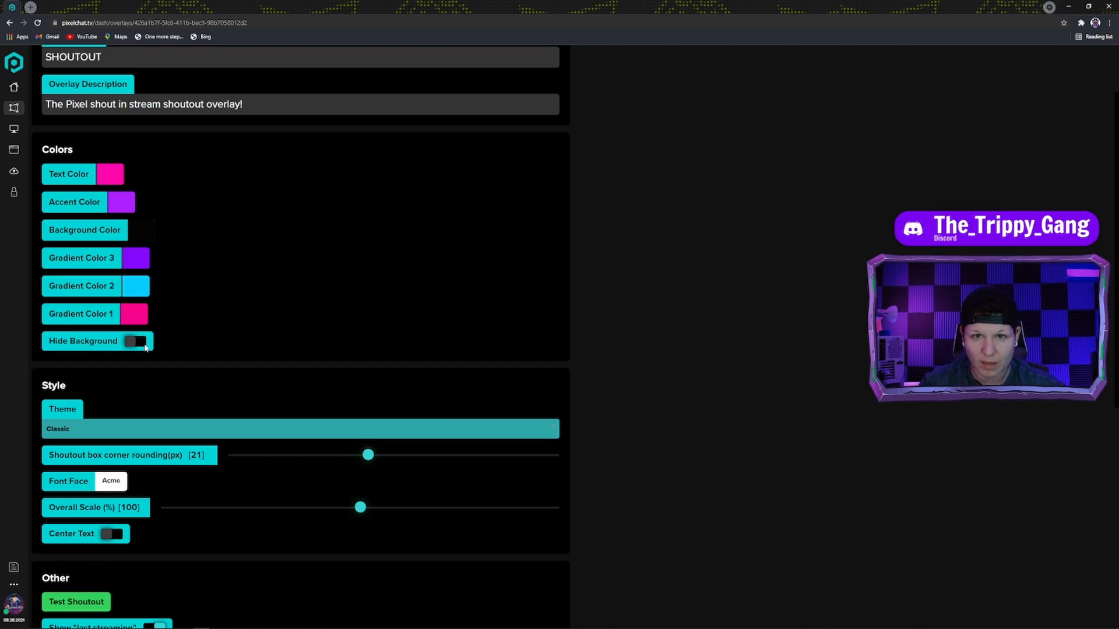
scroll(209, 361, "down", 2)
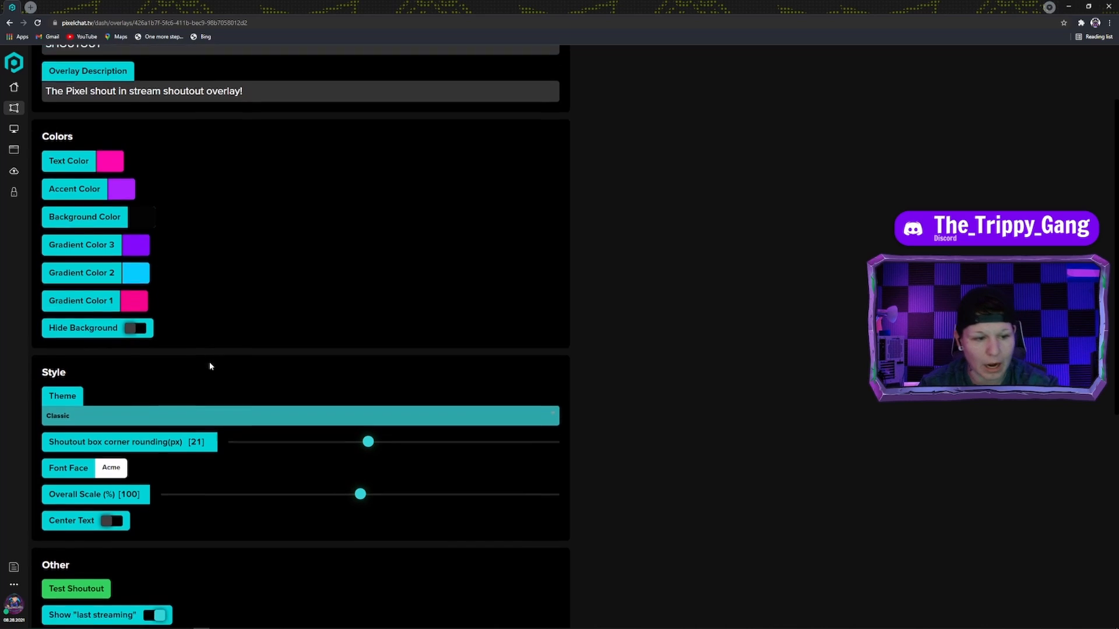
scroll(240, 321, "down", 2)
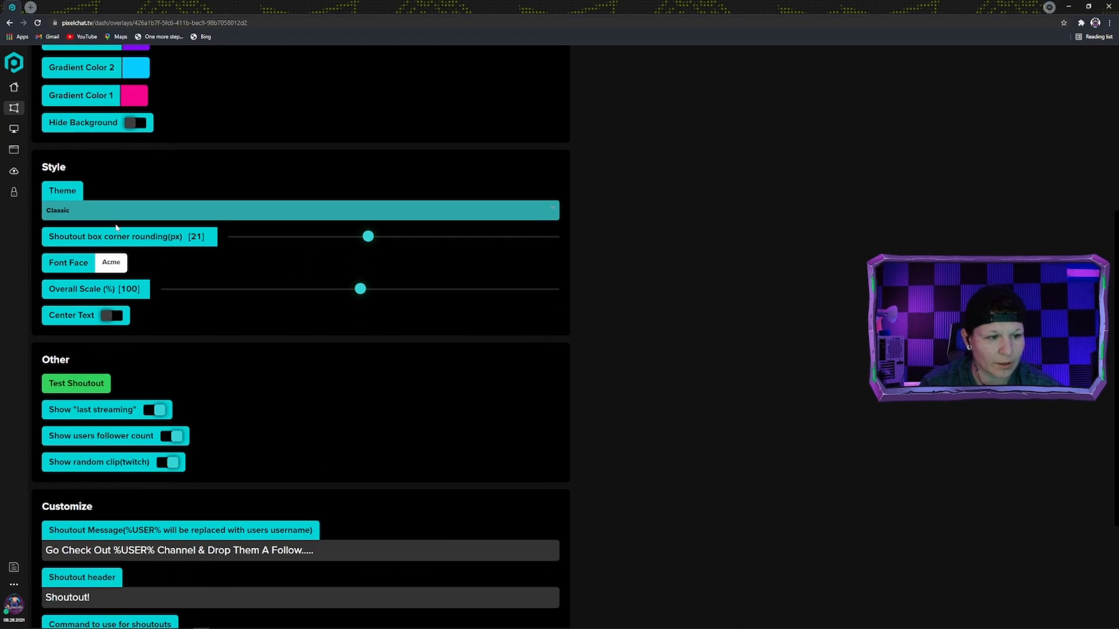
left_click(96, 213)
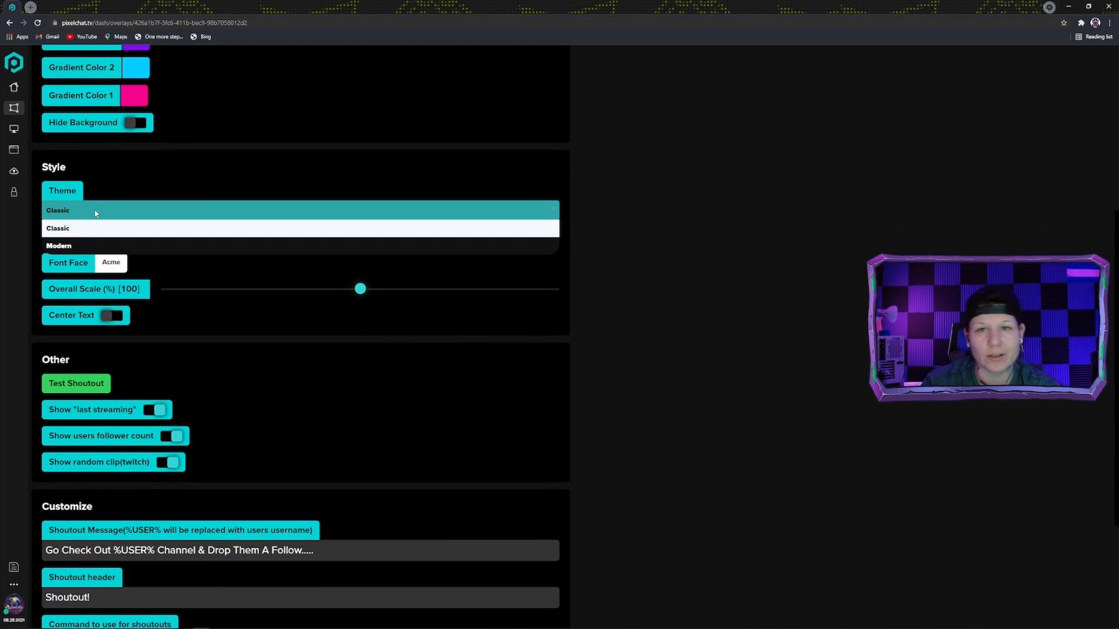
left_click(96, 213)
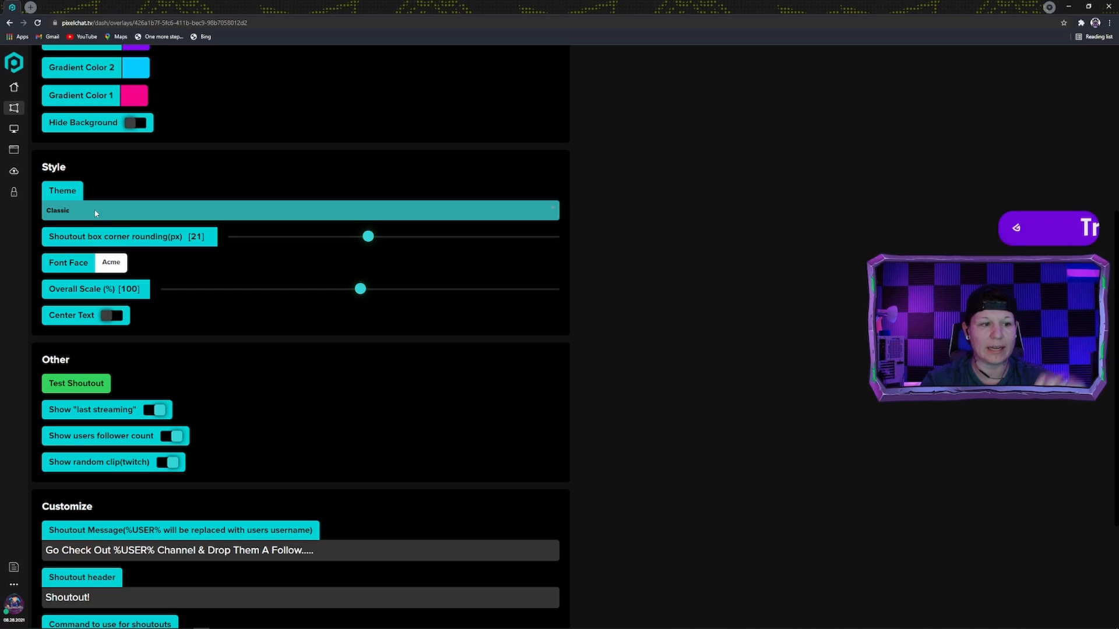
left_click(96, 213)
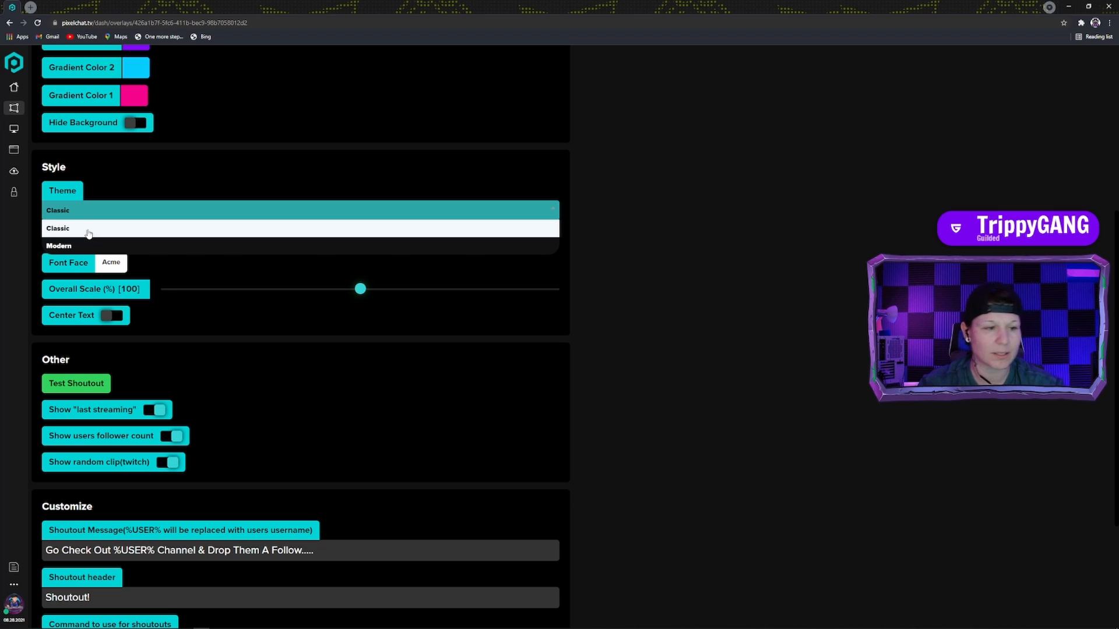
left_click(213, 265)
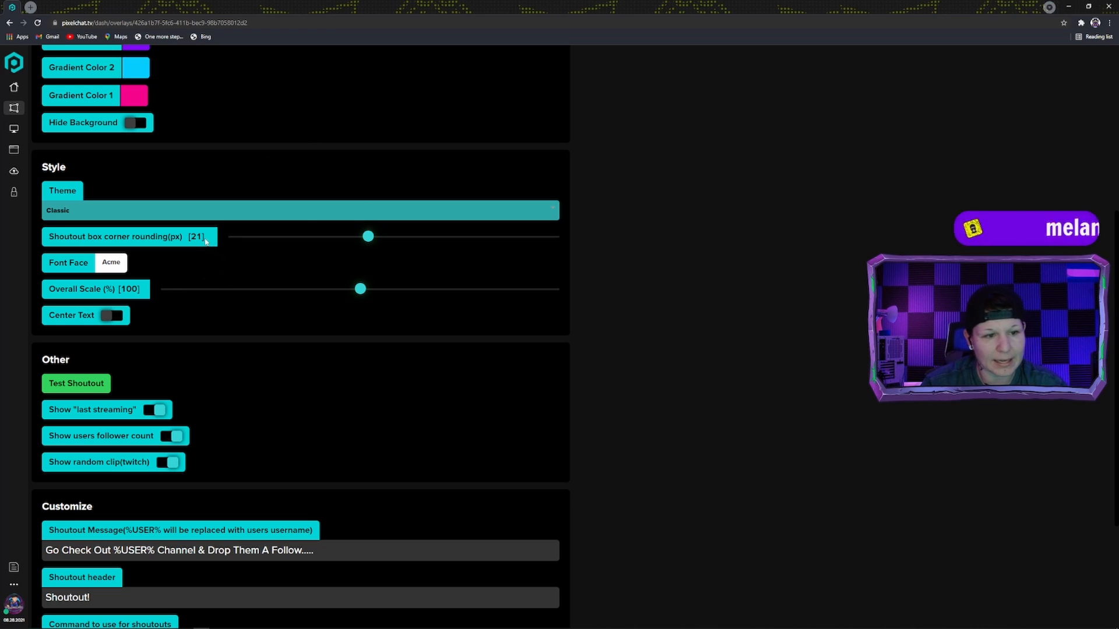
left_click_drag(366, 242, 361, 239)
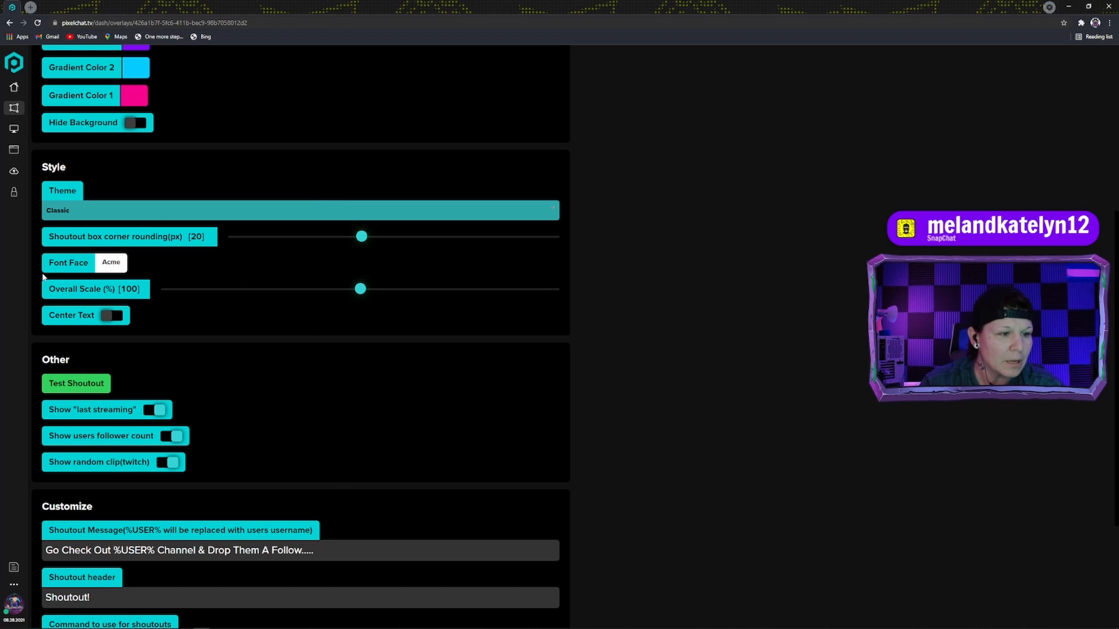
Examine the fonts offered for the shoutout overlay with public files excluded and included, without picking a new one
left_click(111, 263)
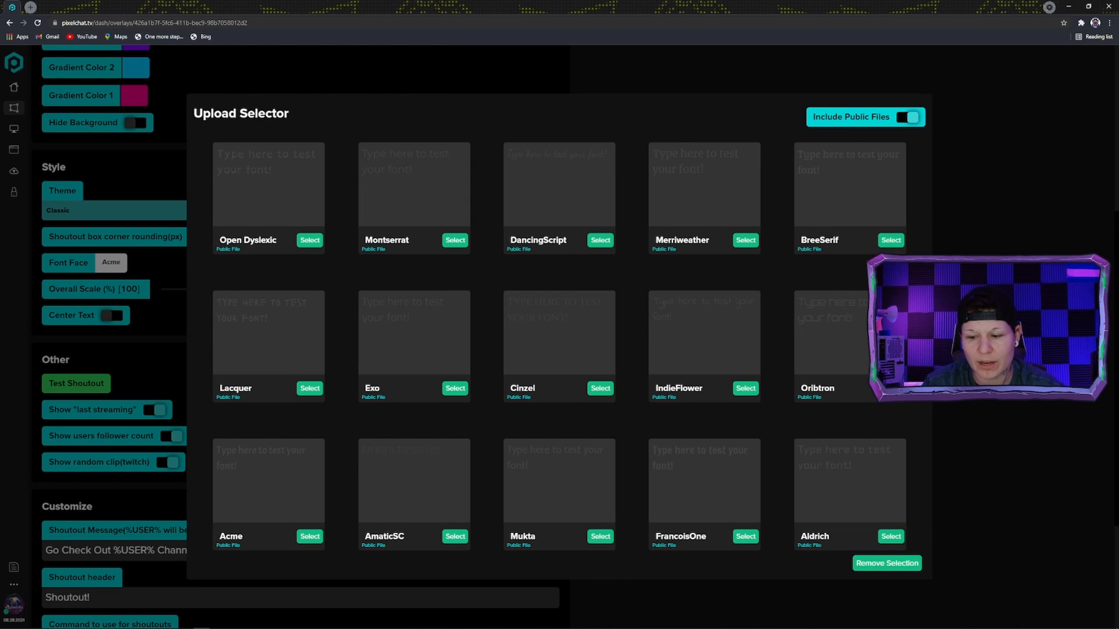
left_click(917, 120)
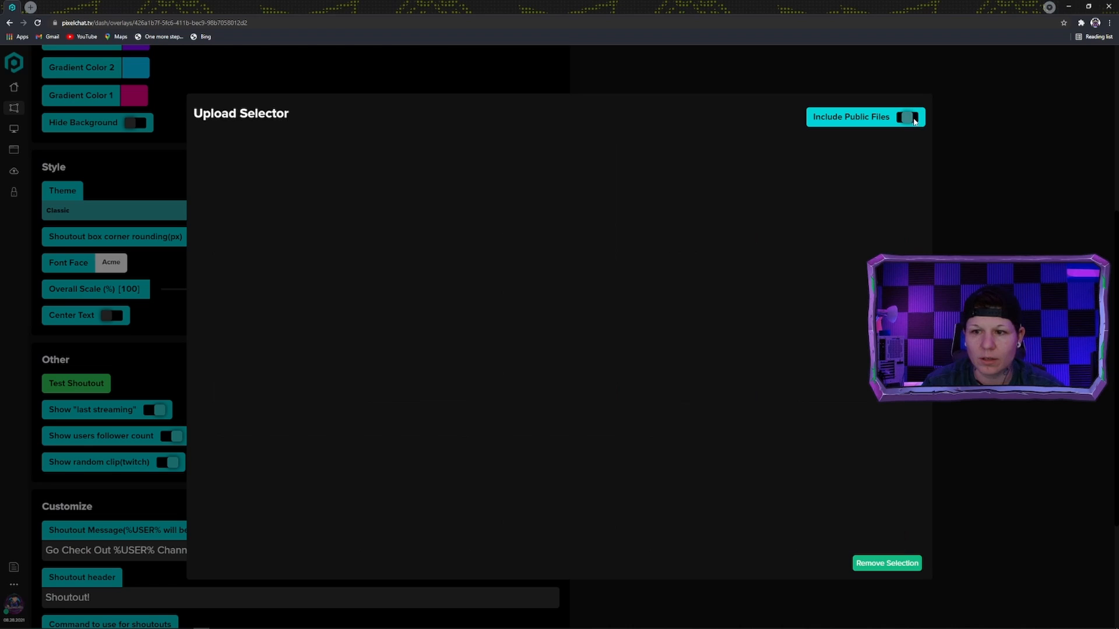
left_click(896, 120)
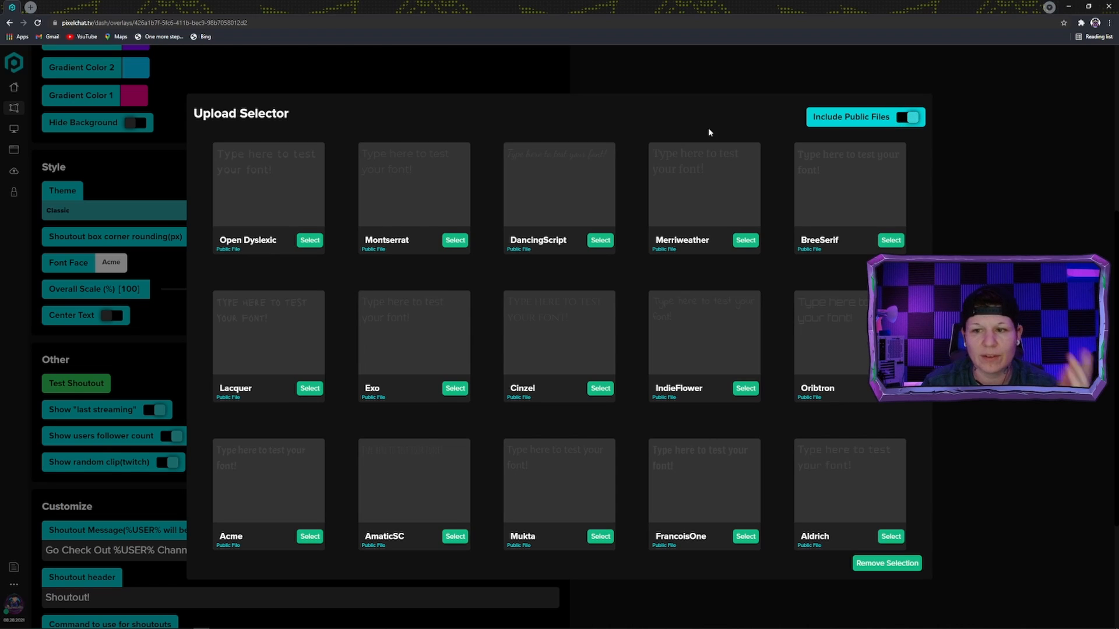
left_click(934, 127)
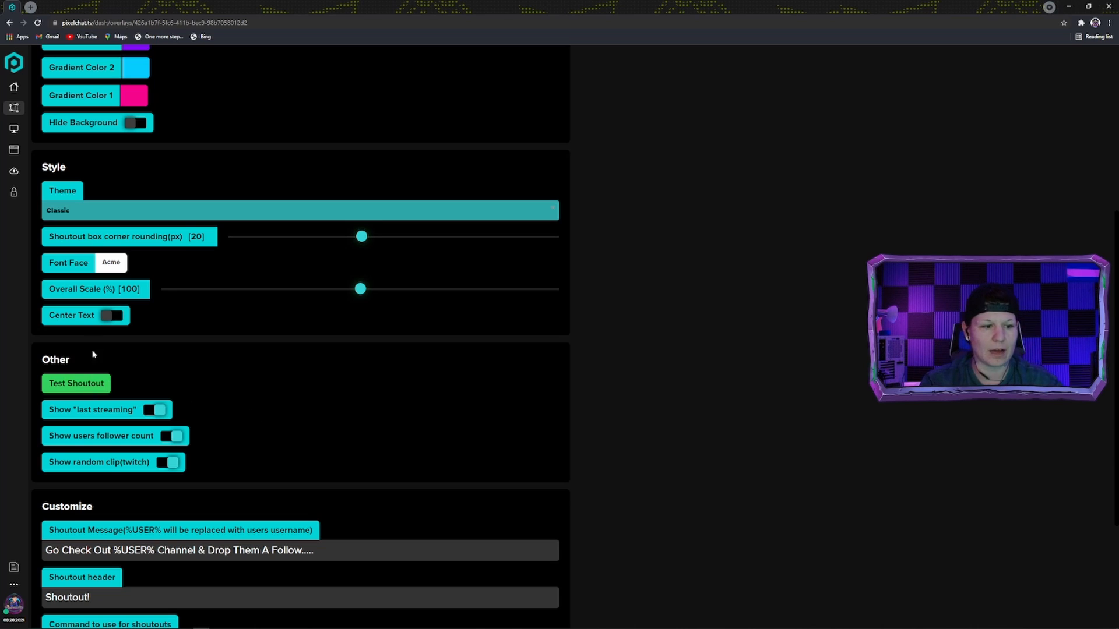
Try centered text on the shoutout overlay with a test shoutout, and turn Center Text back off
left_click(112, 318)
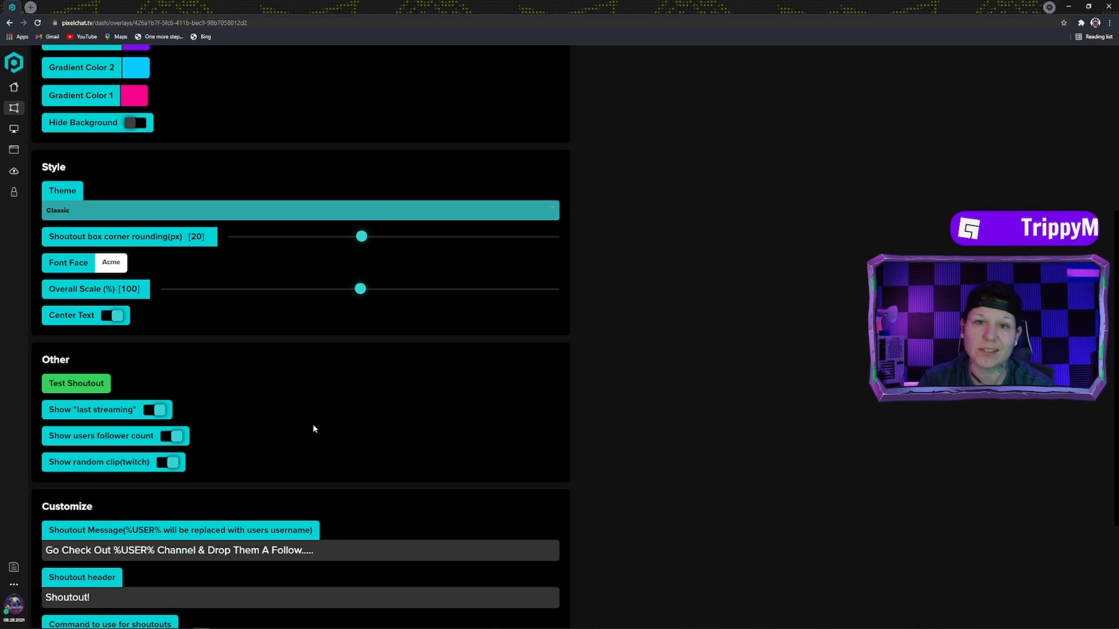
scroll(402, 466, "down", 1)
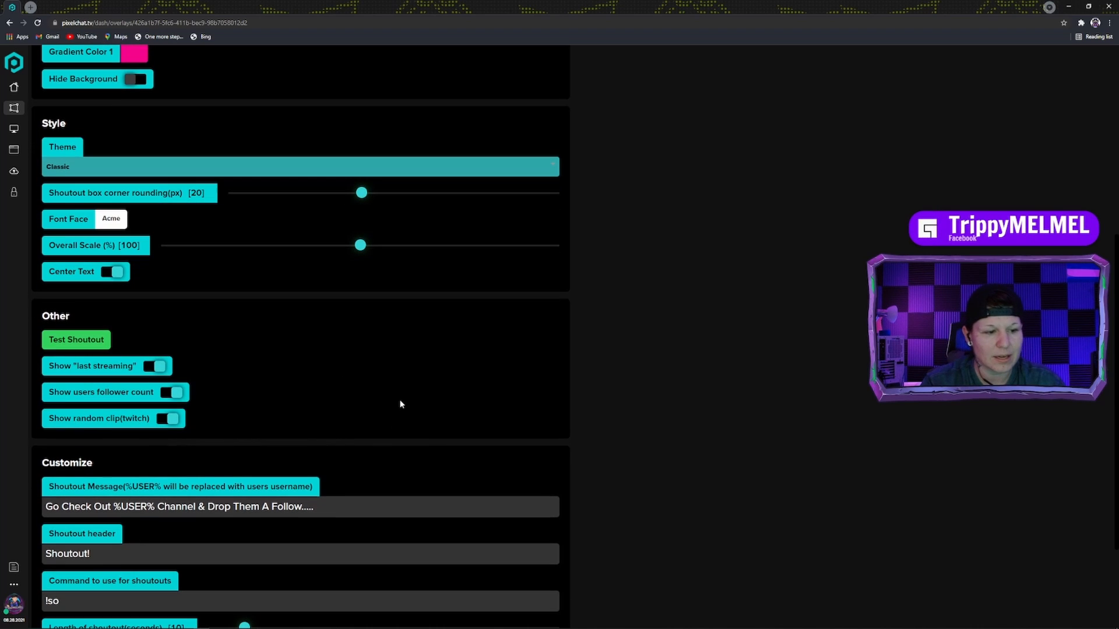
left_click(64, 346)
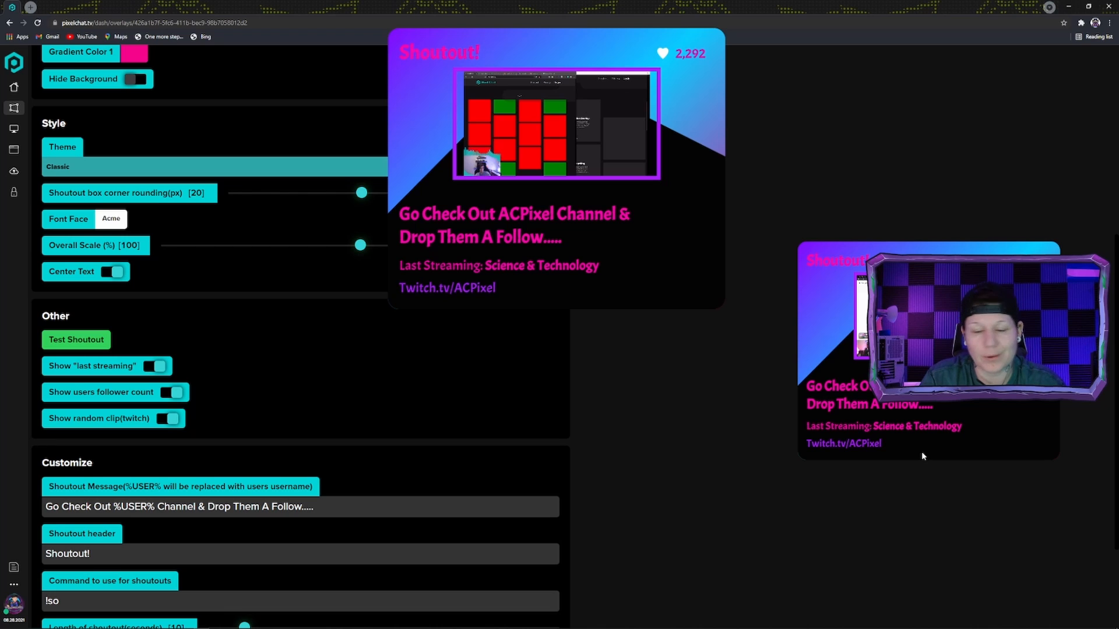
left_click(177, 392)
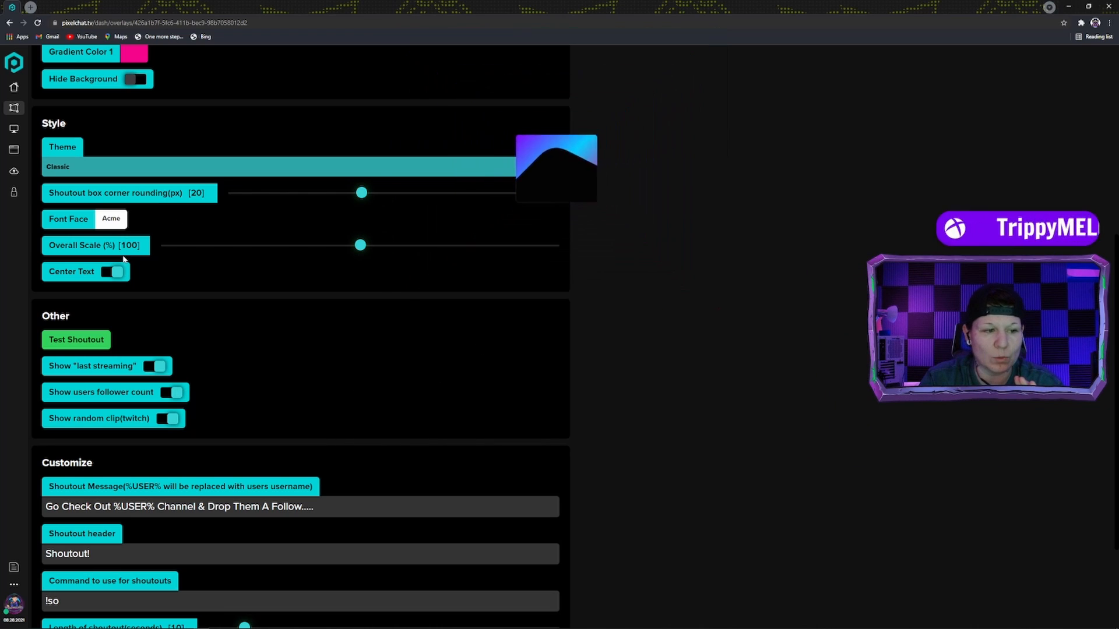
left_click(114, 272)
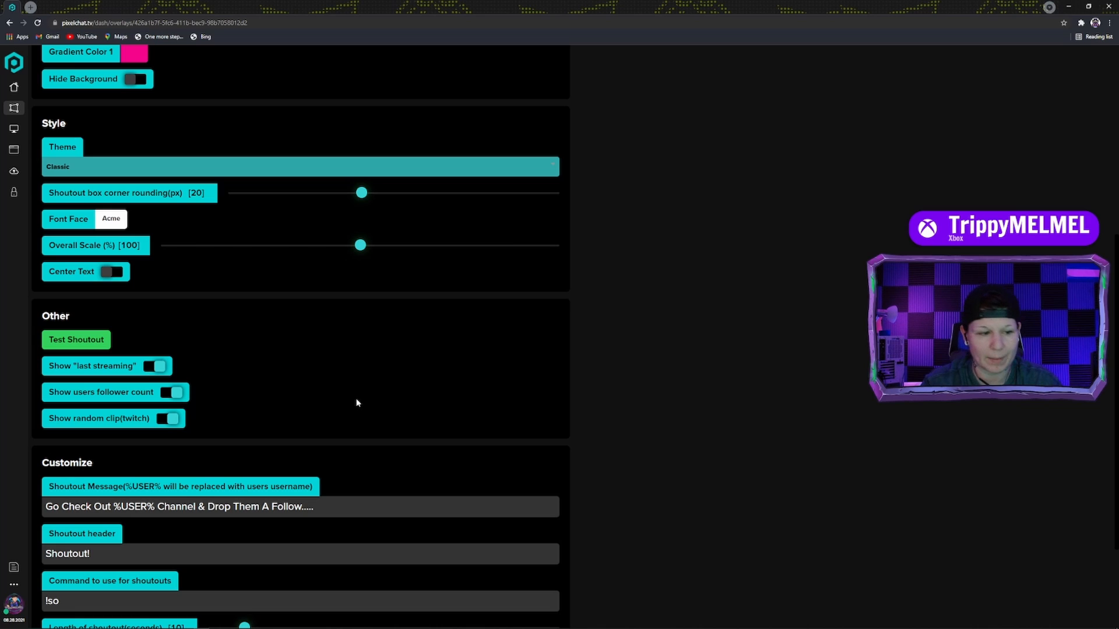
Play a test shoutout to preview the overlay with Center Text off
scroll(307, 384, "down", 1)
scroll(307, 388, "down", 1)
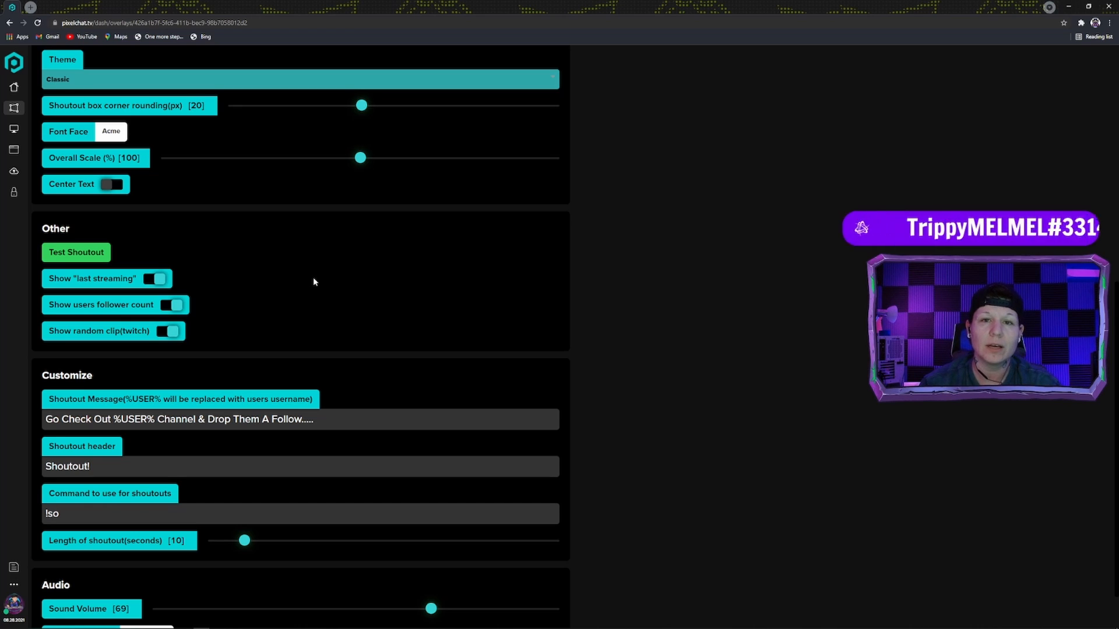
left_click(82, 252)
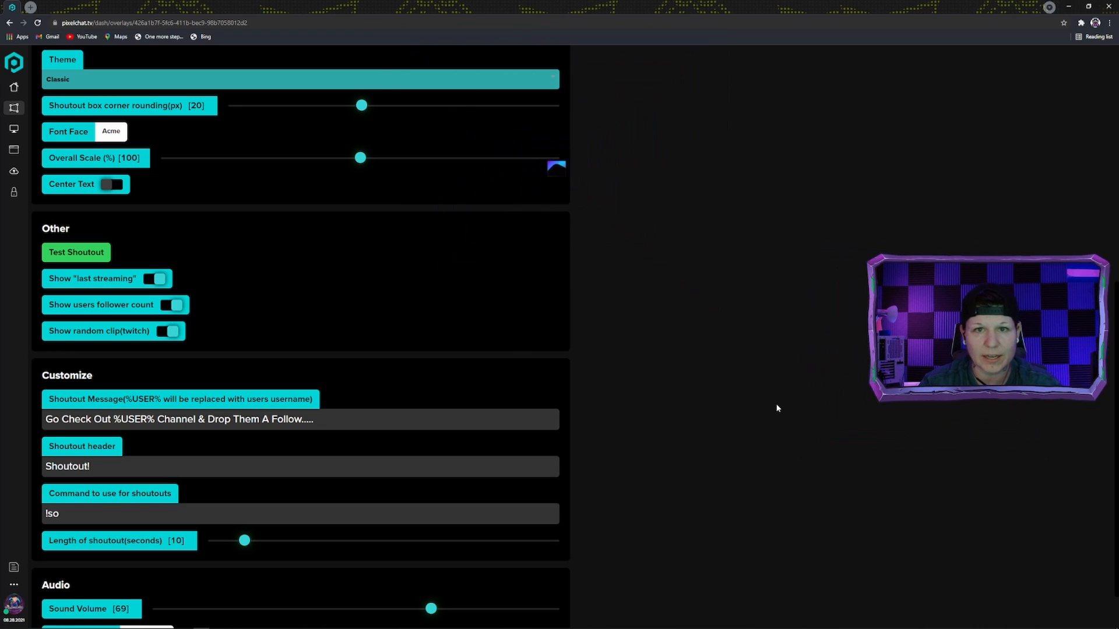
Turn off the random Twitch clip for the shoutout overlay
scroll(387, 360, "down", 1)
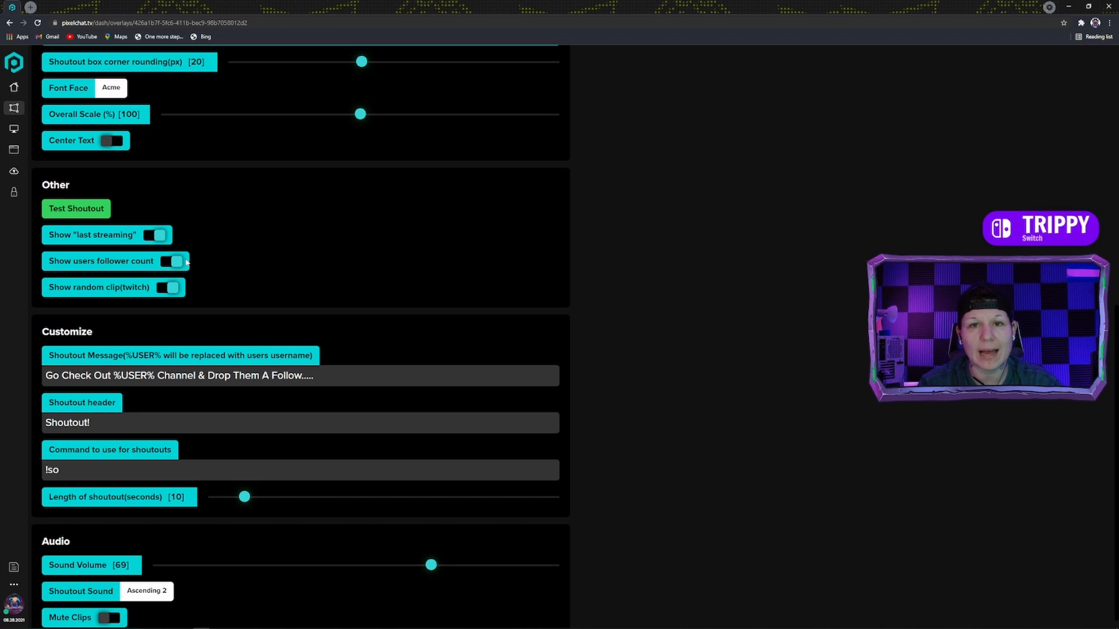
left_click(170, 291)
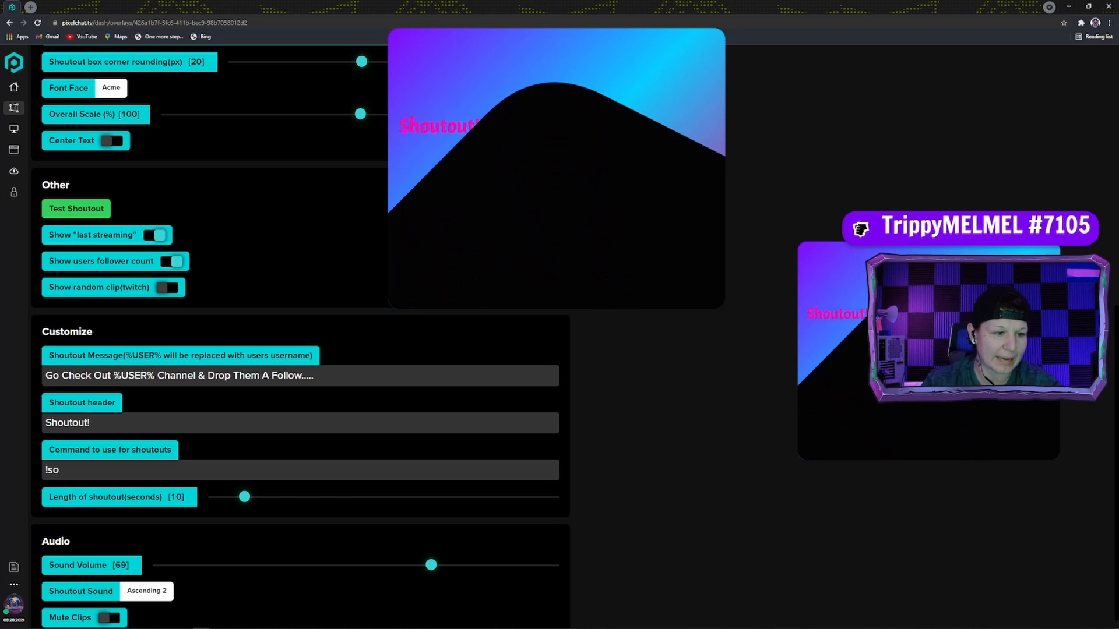
Turn on the random Twitch clip for the shoutout overlay and play a test shoutout
left_click(163, 289)
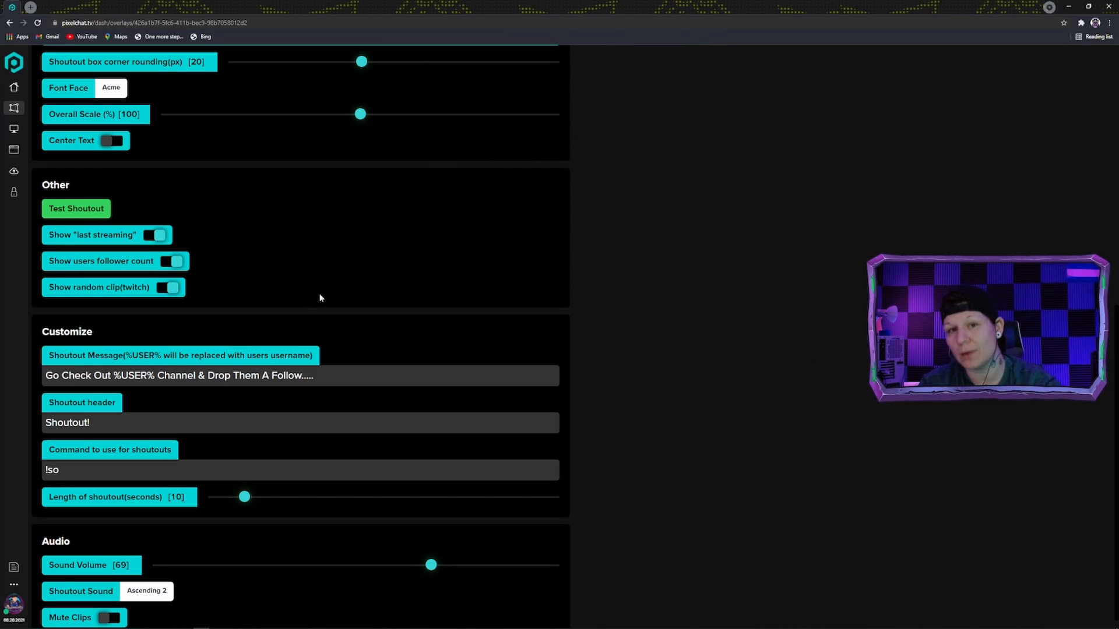
left_click(77, 208)
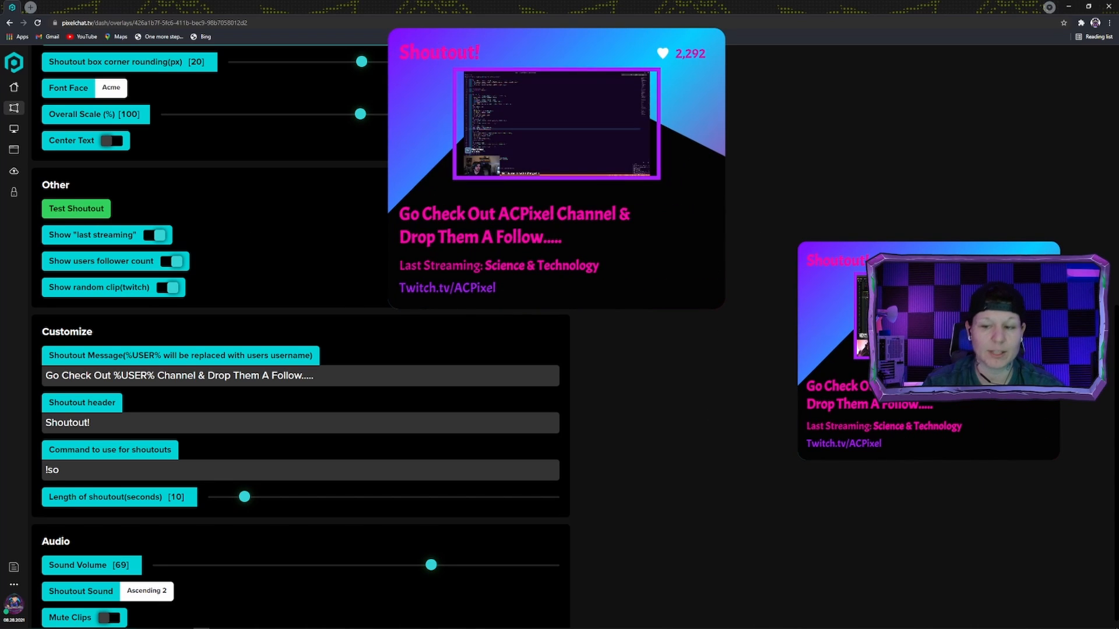
scroll(643, 344, "down", 1)
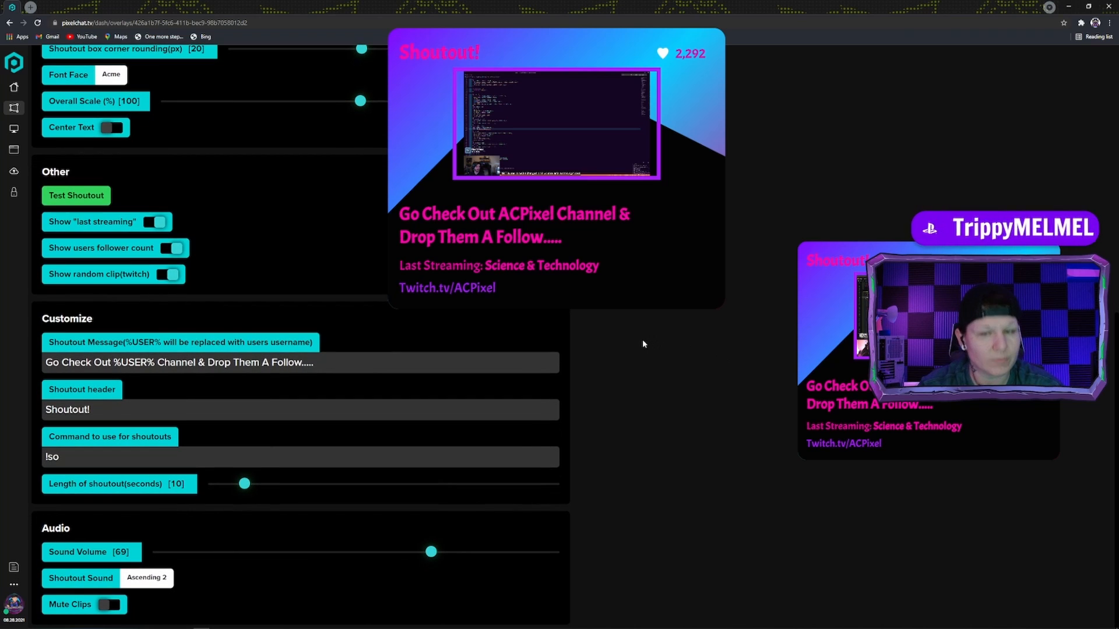
scroll(643, 344, "up", 2)
scroll(643, 343, "down", 2)
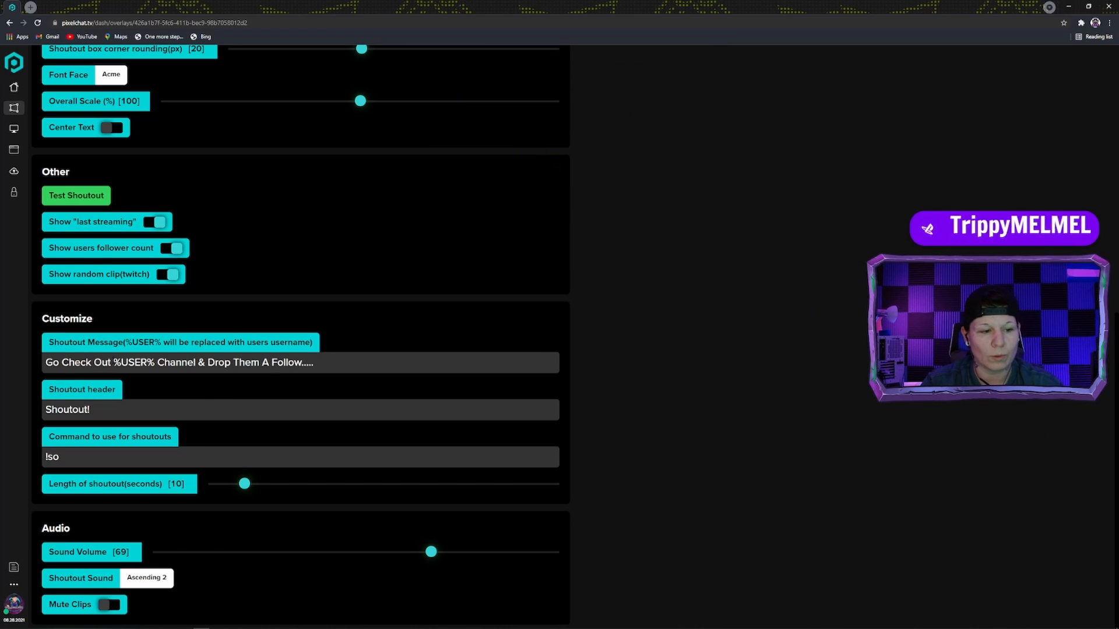
Highlight the %USER% placeholder in the shoutout message and play a test shoutout to see how the message is shown
left_click_drag(113, 363, 155, 362)
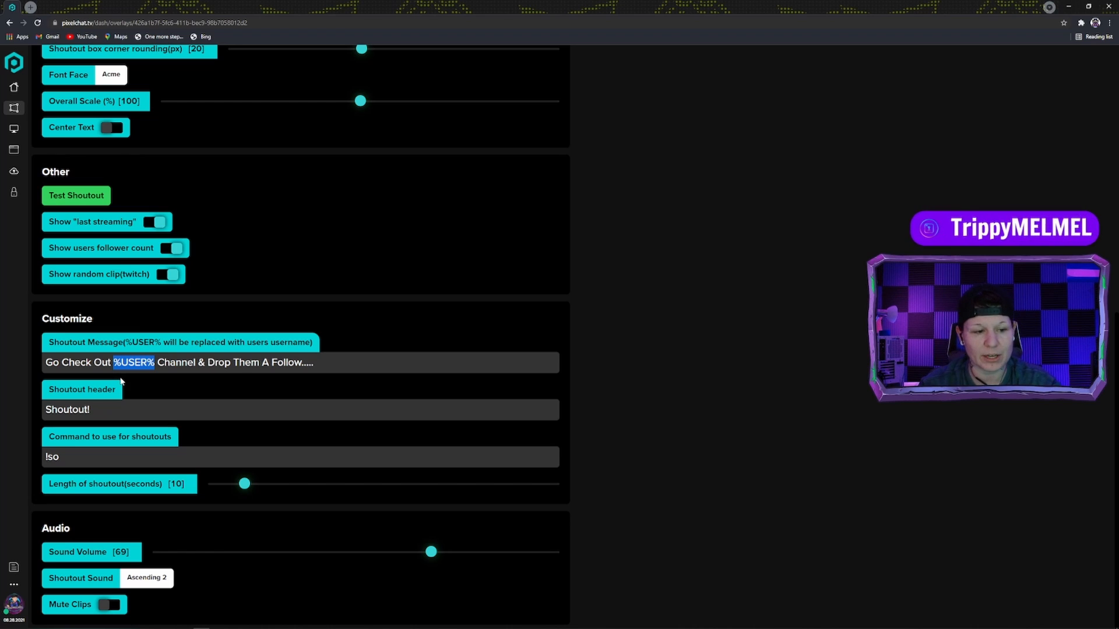
left_click(324, 322)
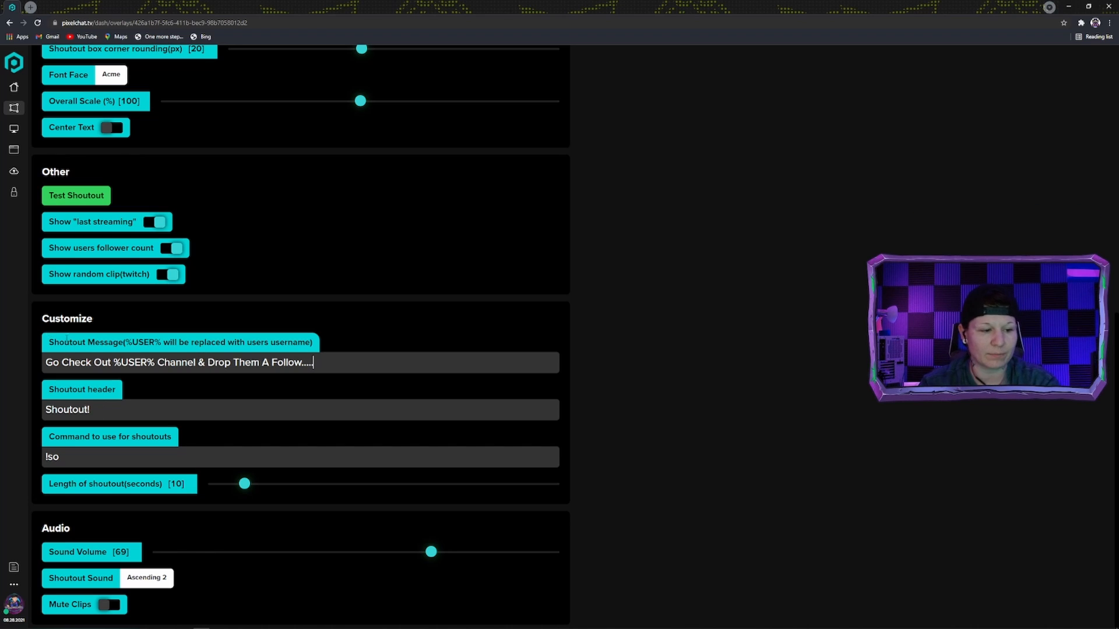
left_click(75, 200)
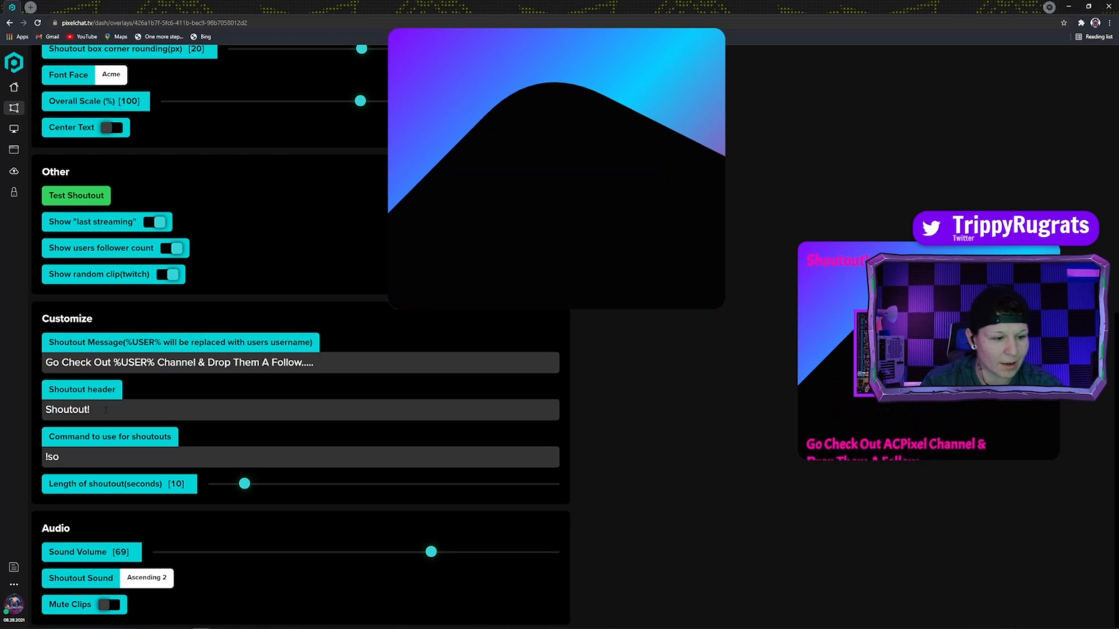
Change the shoutout header to "Totally Amazing Streamer!!!" and play a test shoutout
left_click_drag(107, 410, 42, 410)
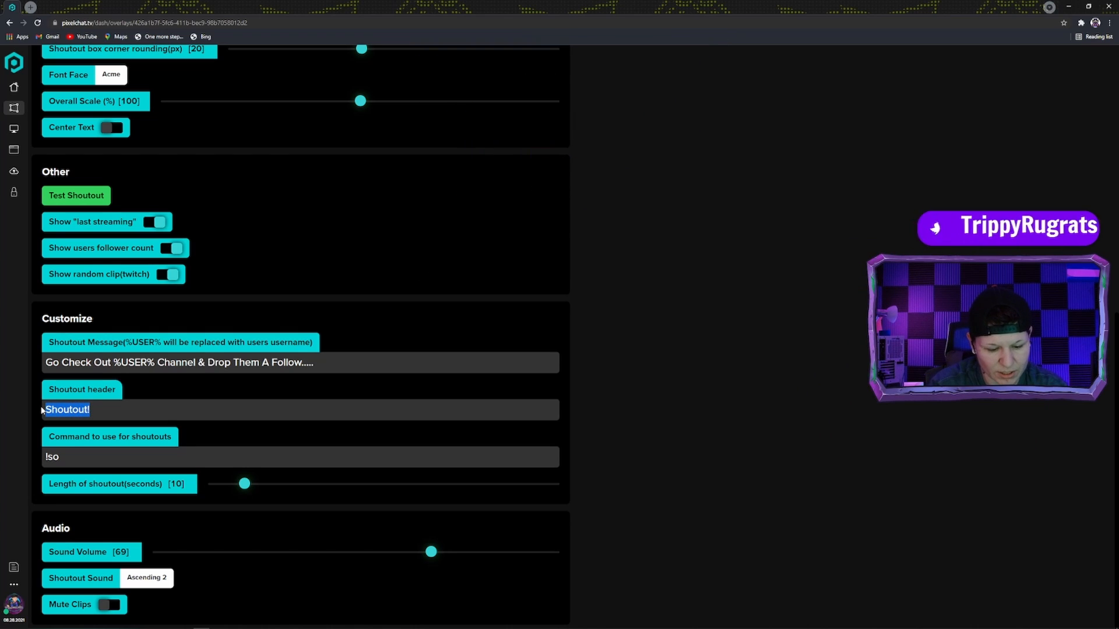
type("Totall")
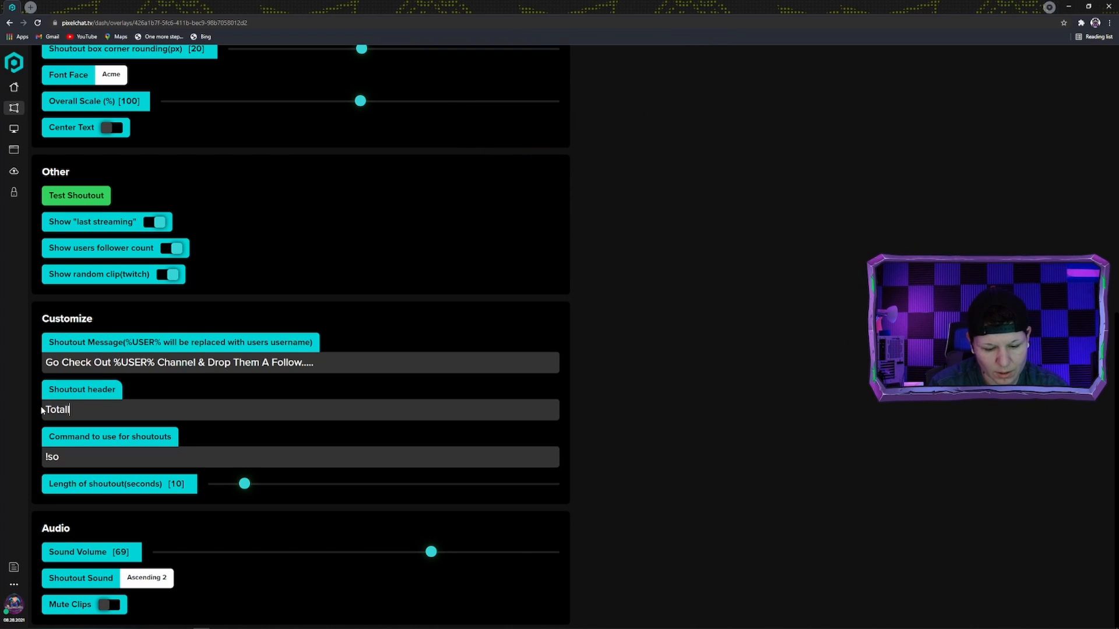
type("y Ama")
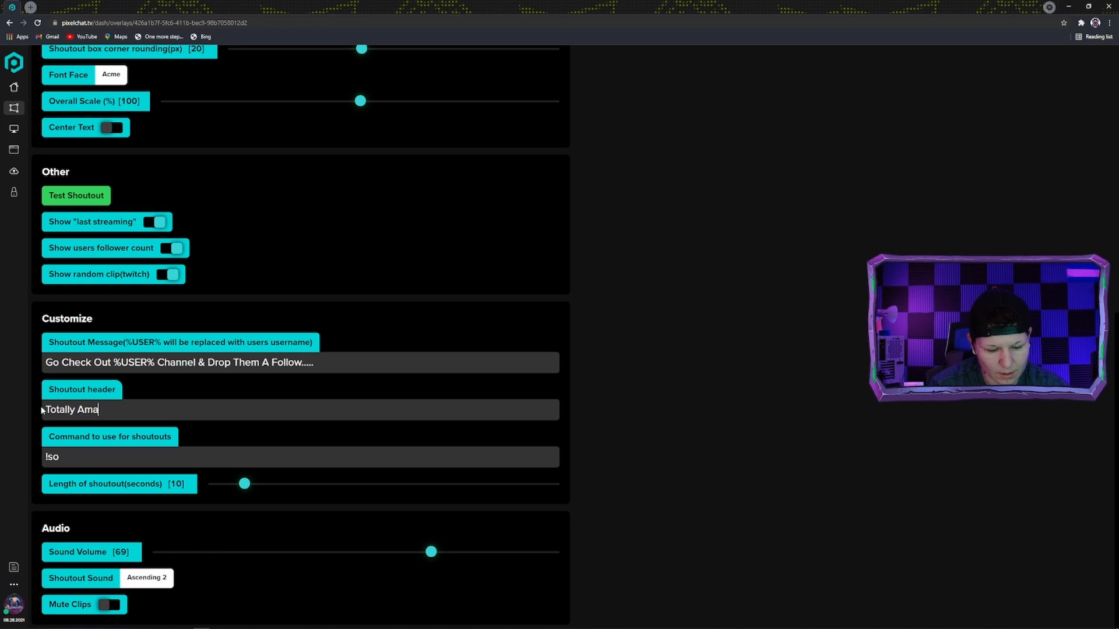
type("zing Str")
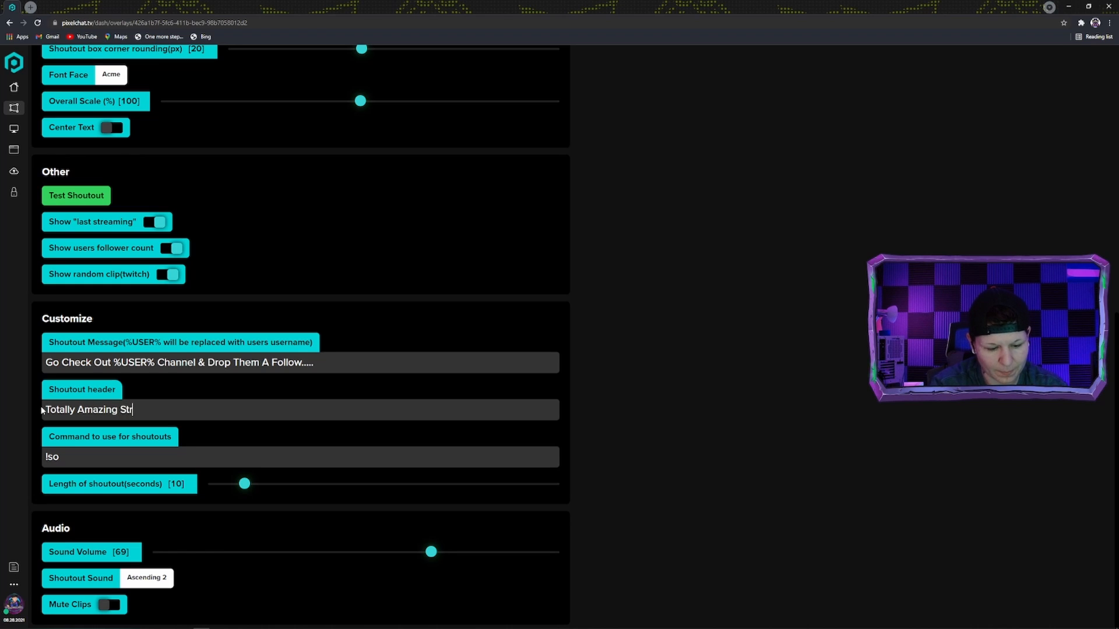
type("eamer")
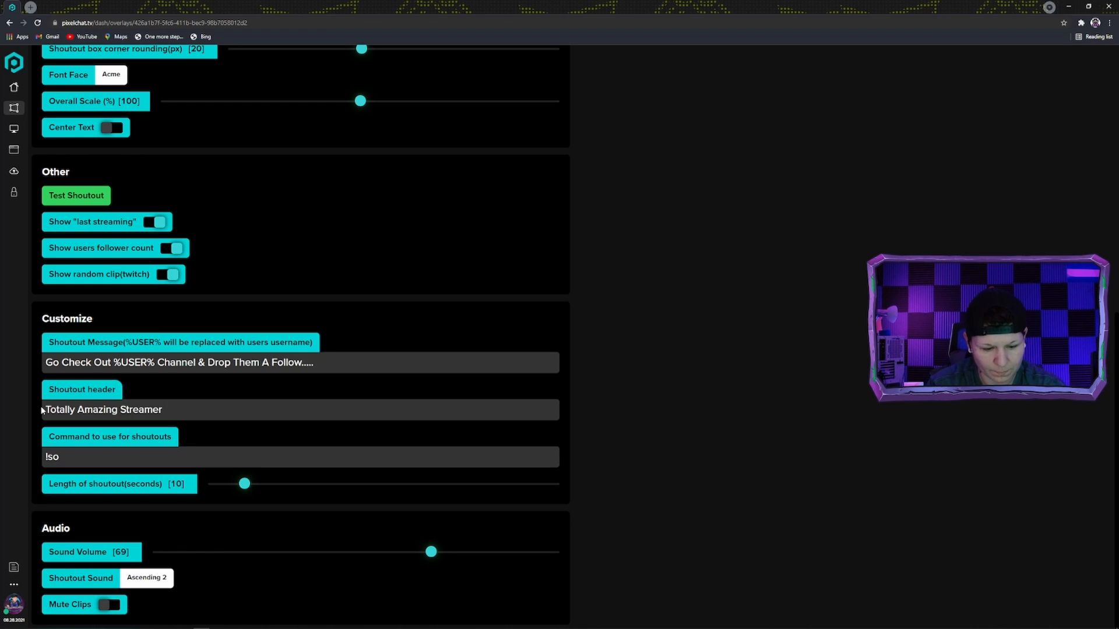
type("!!!")
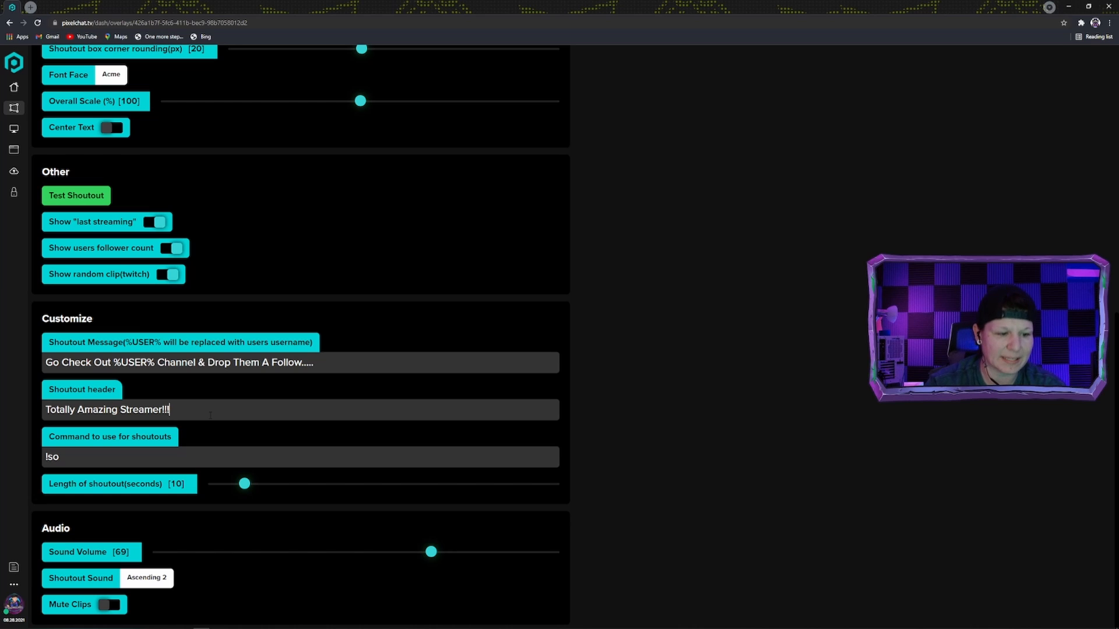
left_click(92, 197)
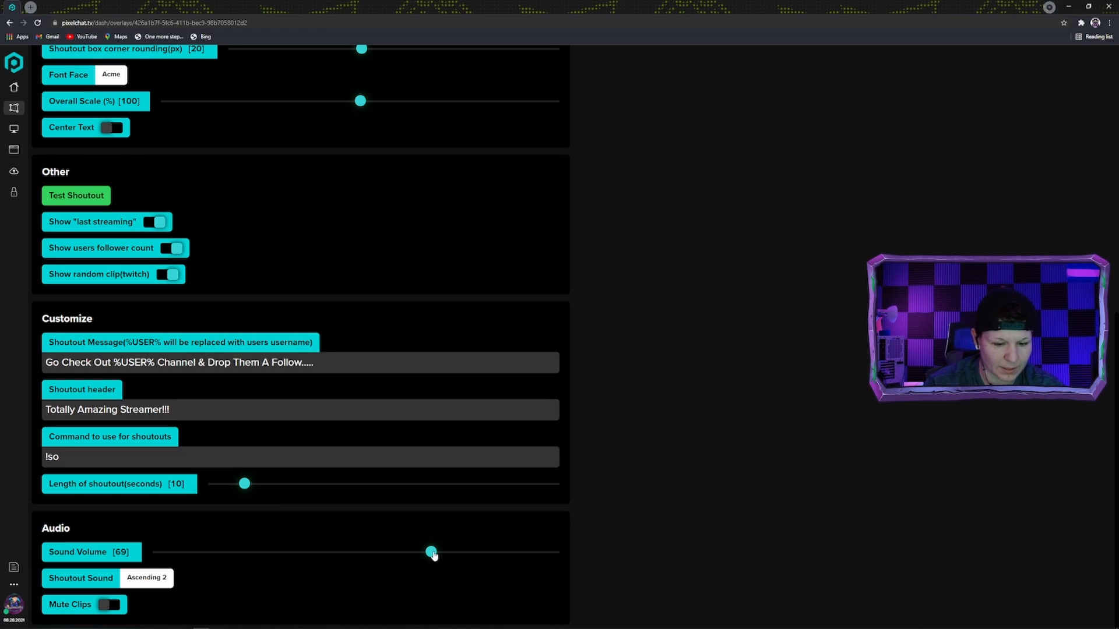
Lower the sound volume to 45 and, after previewing the public sounds, choose Electro as the shoutout sound
left_click_drag(430, 552, 375, 552)
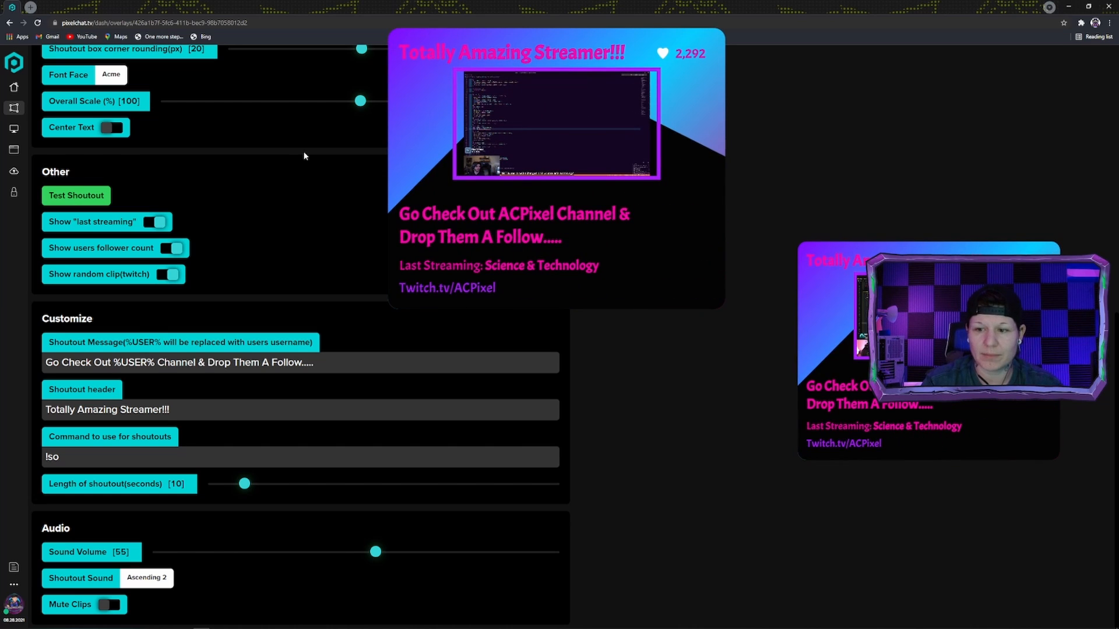
left_click_drag(375, 553, 336, 555)
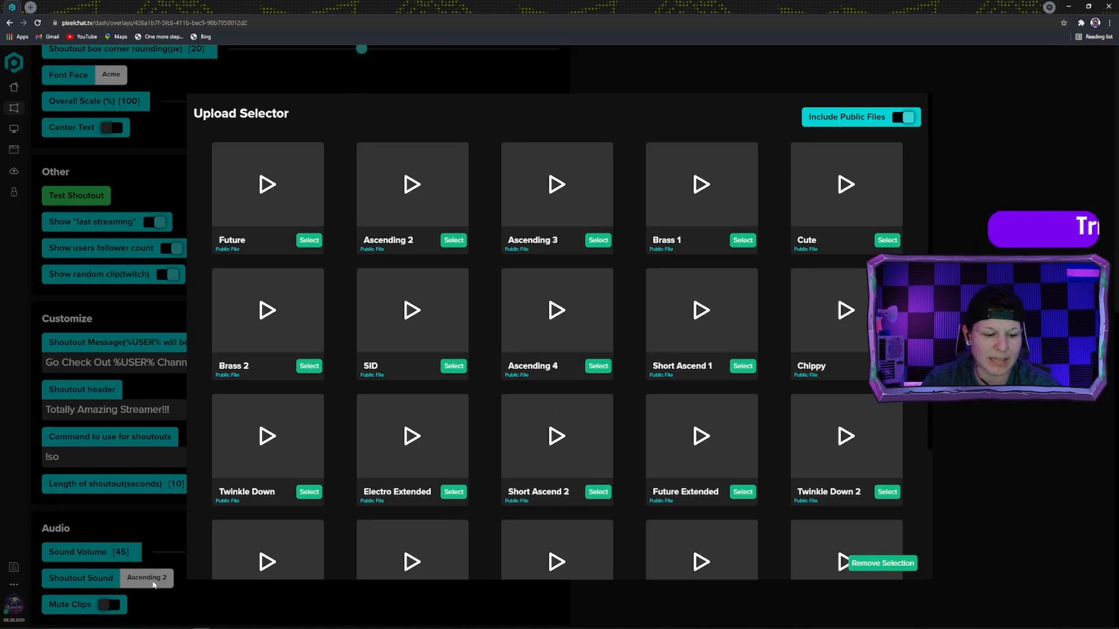
left_click(150, 584)
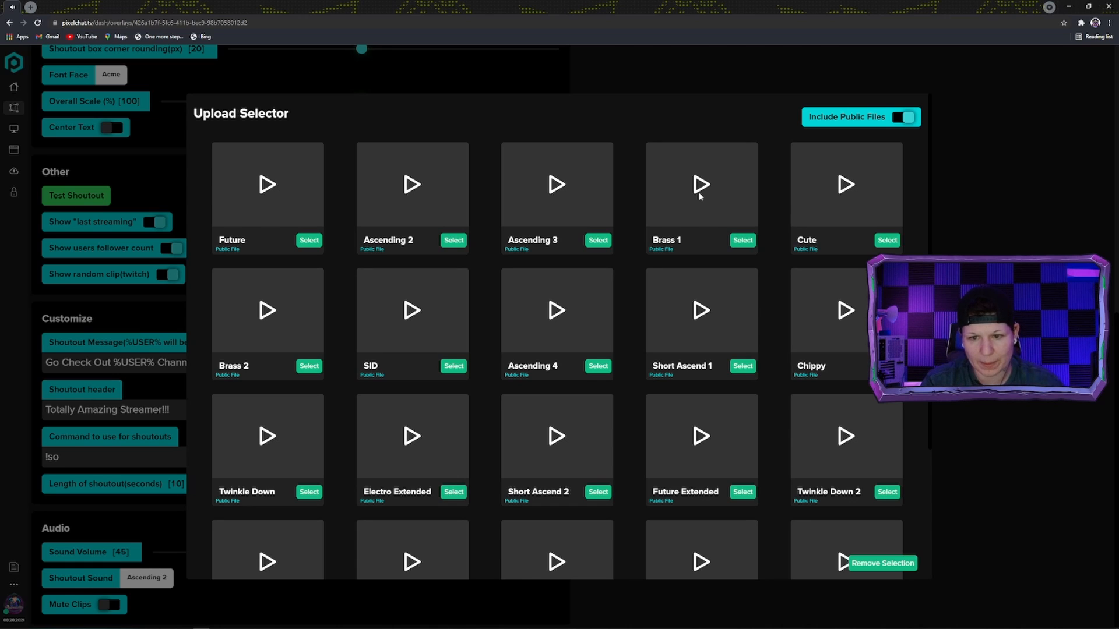
left_click(700, 197)
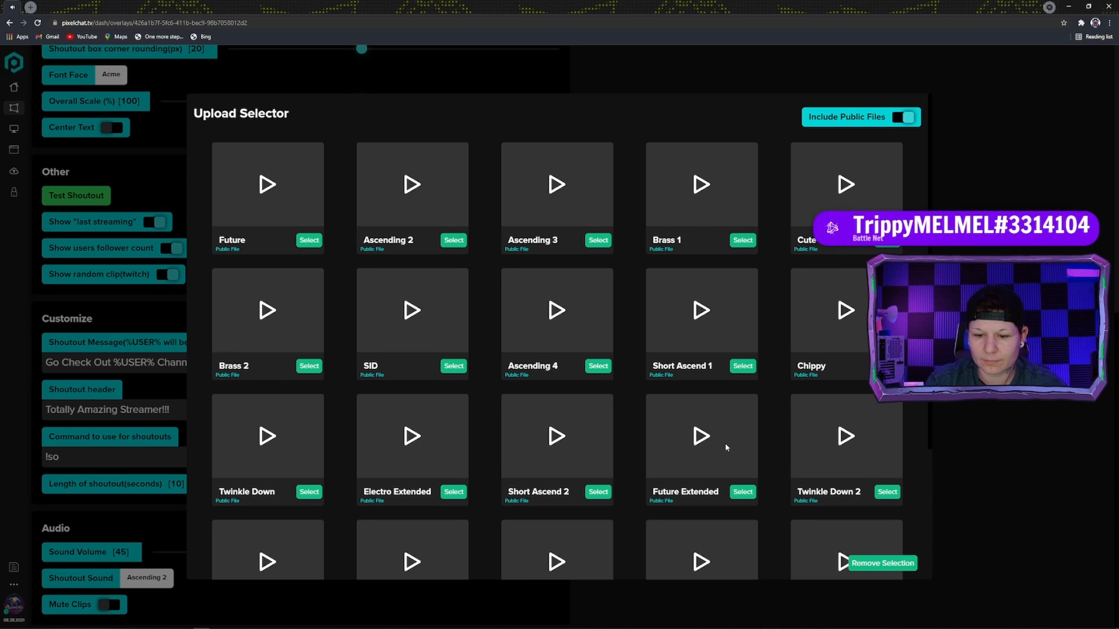
scroll(732, 447, "down", 3)
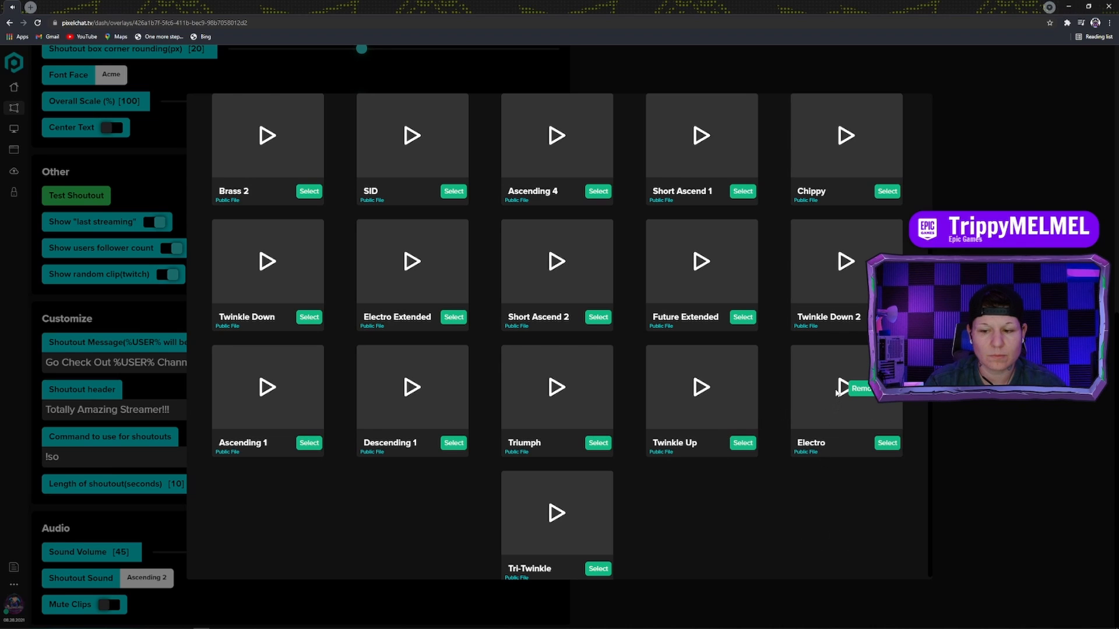
scroll(868, 422, "up", 3)
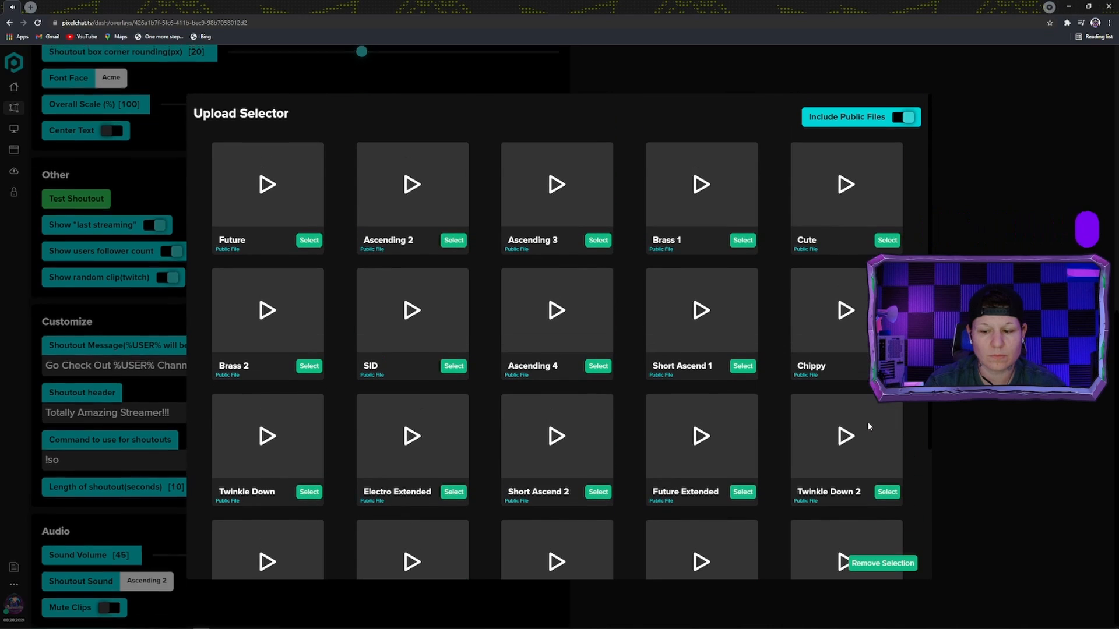
scroll(868, 425, "down", 3)
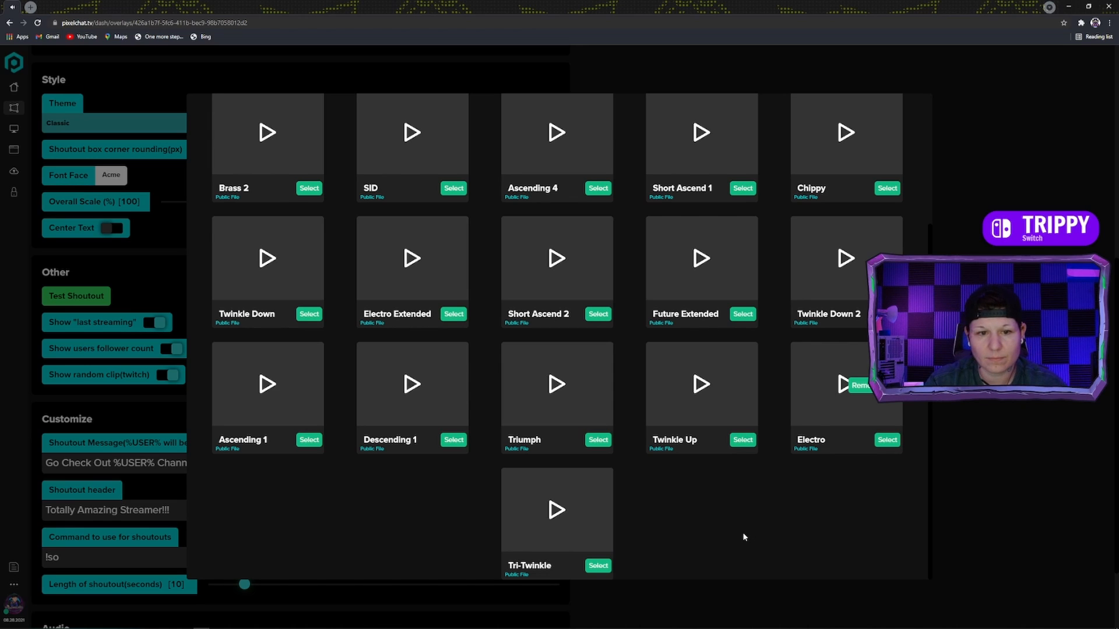
left_click(886, 443)
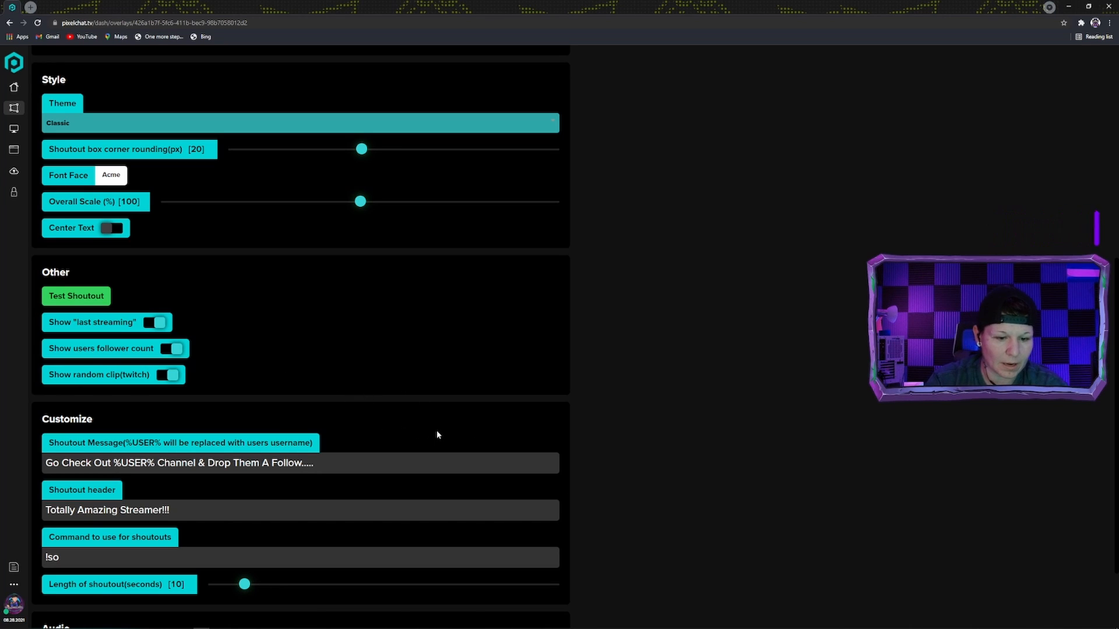
scroll(436, 430, "down", 2)
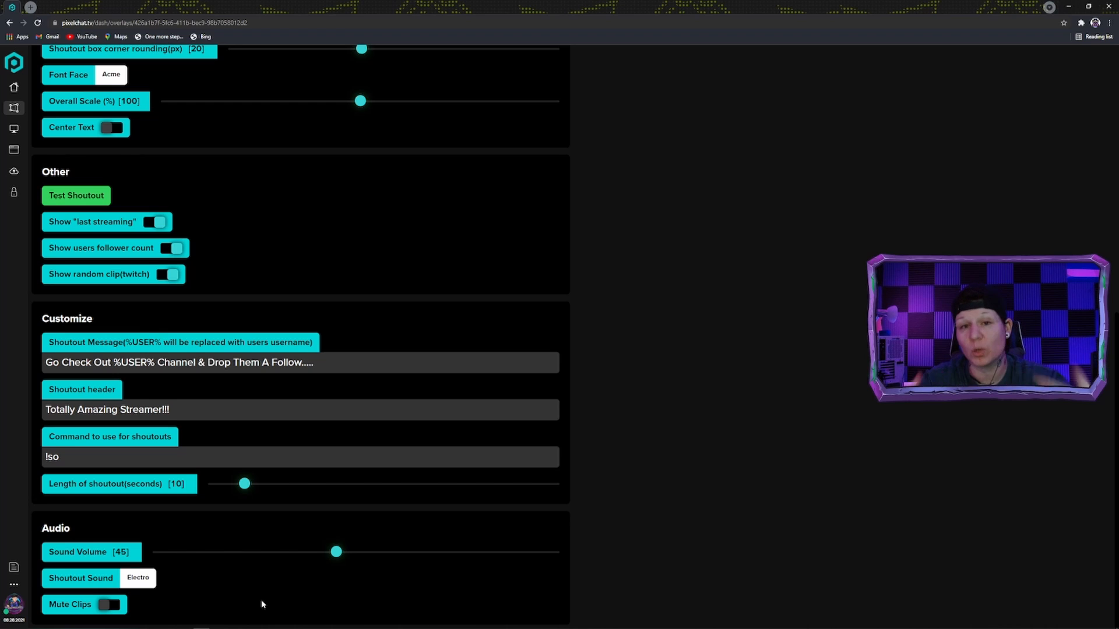
Try muted clips on the shoutout overlay with a test shoutout, and turn Mute Clips back off
left_click(108, 606)
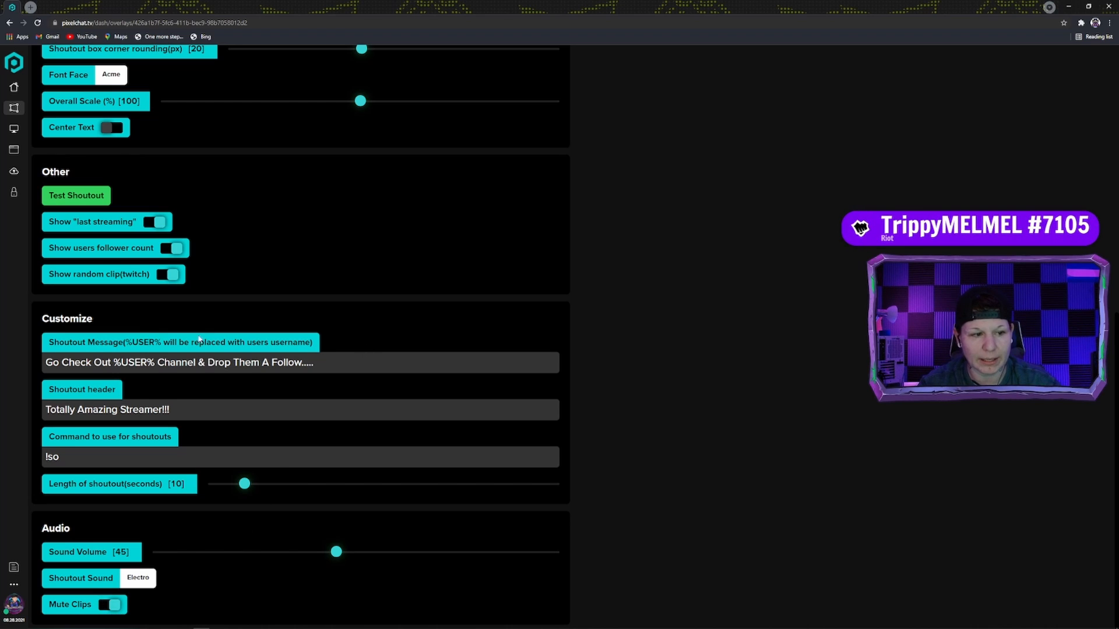
left_click(83, 197)
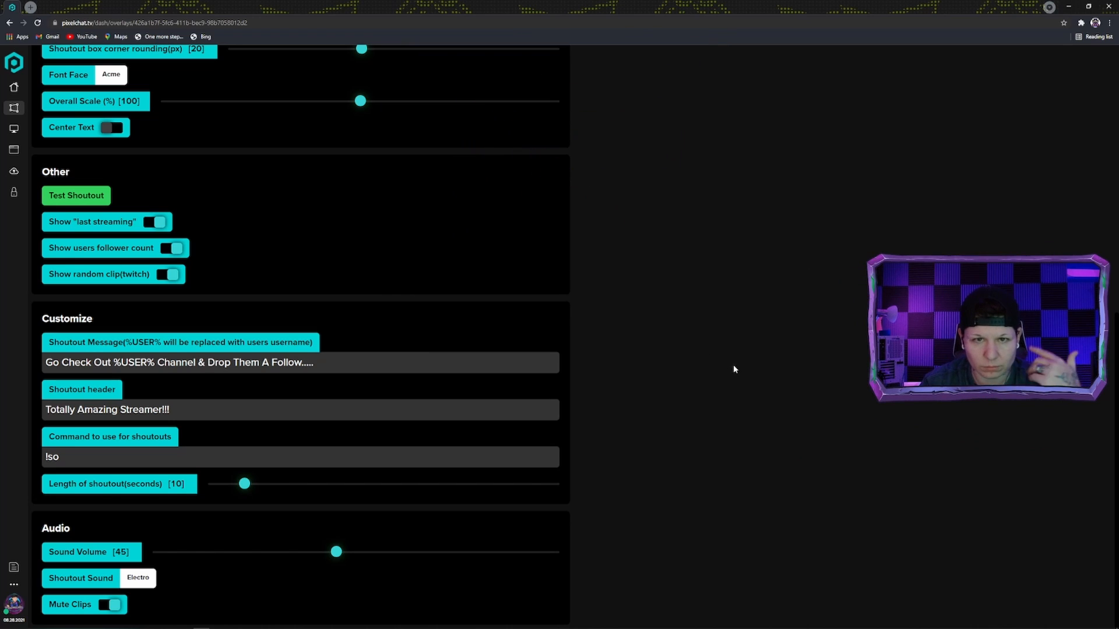
left_click(114, 604)
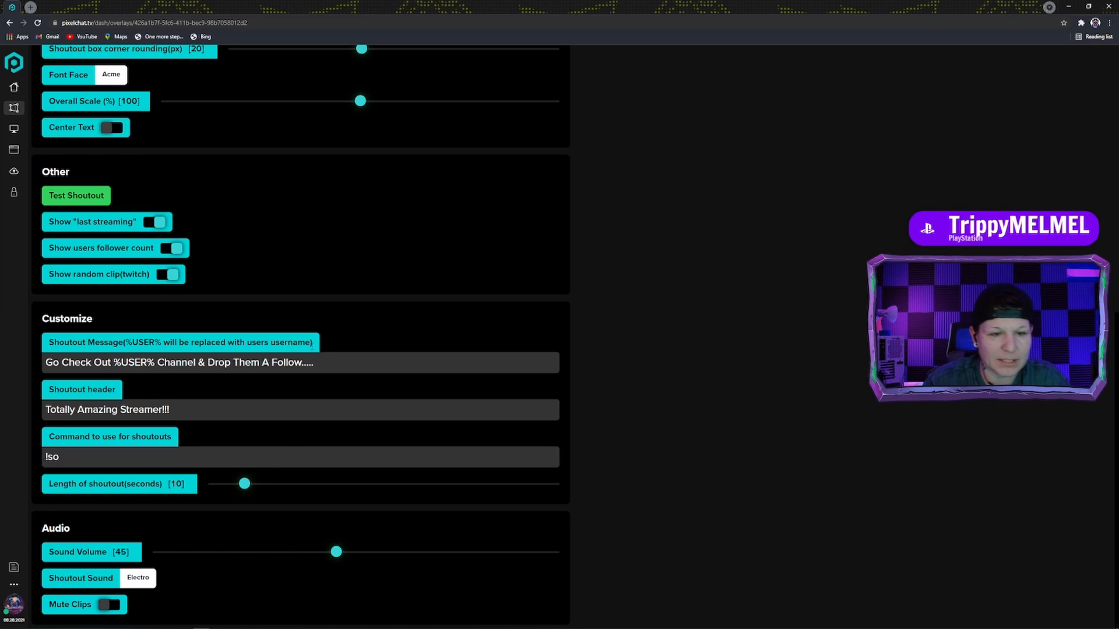
Turn on Mute Clips for the shoutout overlay and preview it with a test shoutout
scroll(377, 290, "up", 7)
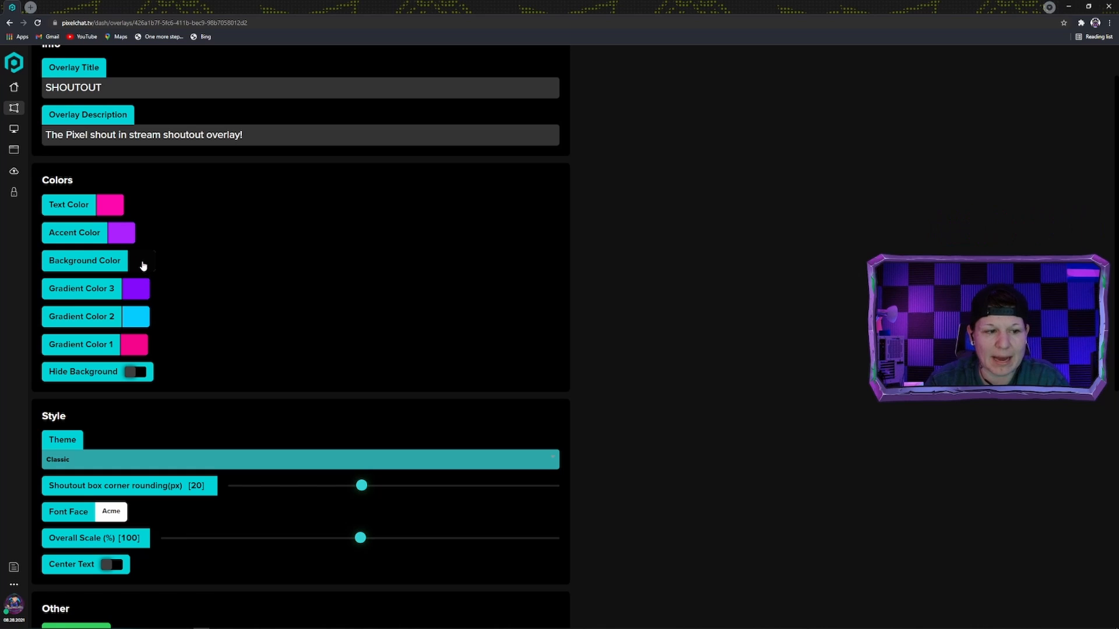
scroll(193, 369, "down", 7)
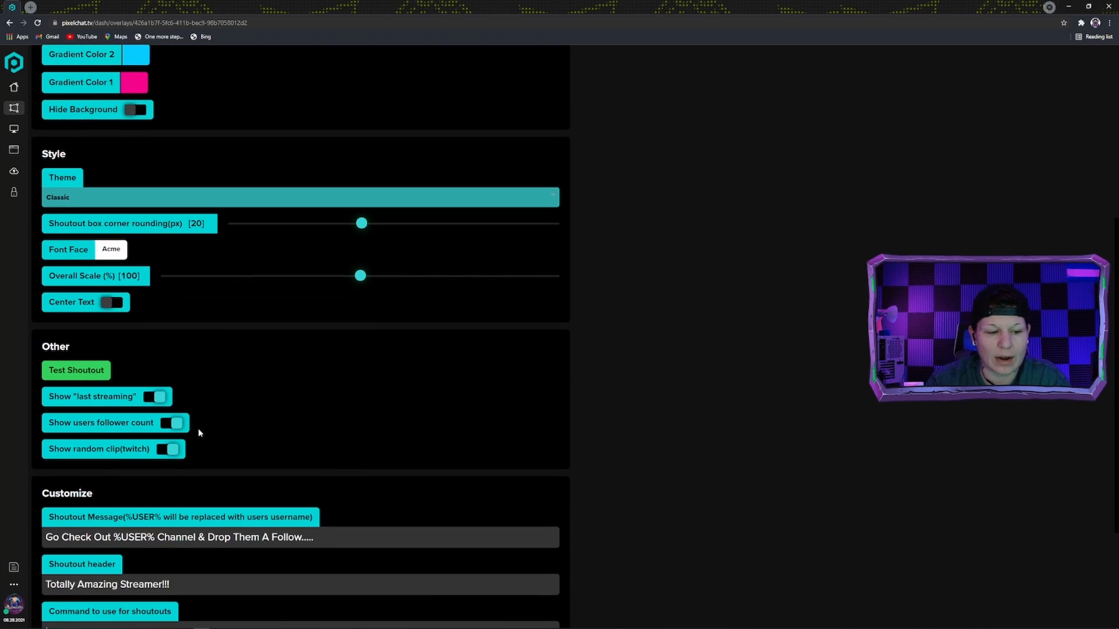
left_click(110, 604)
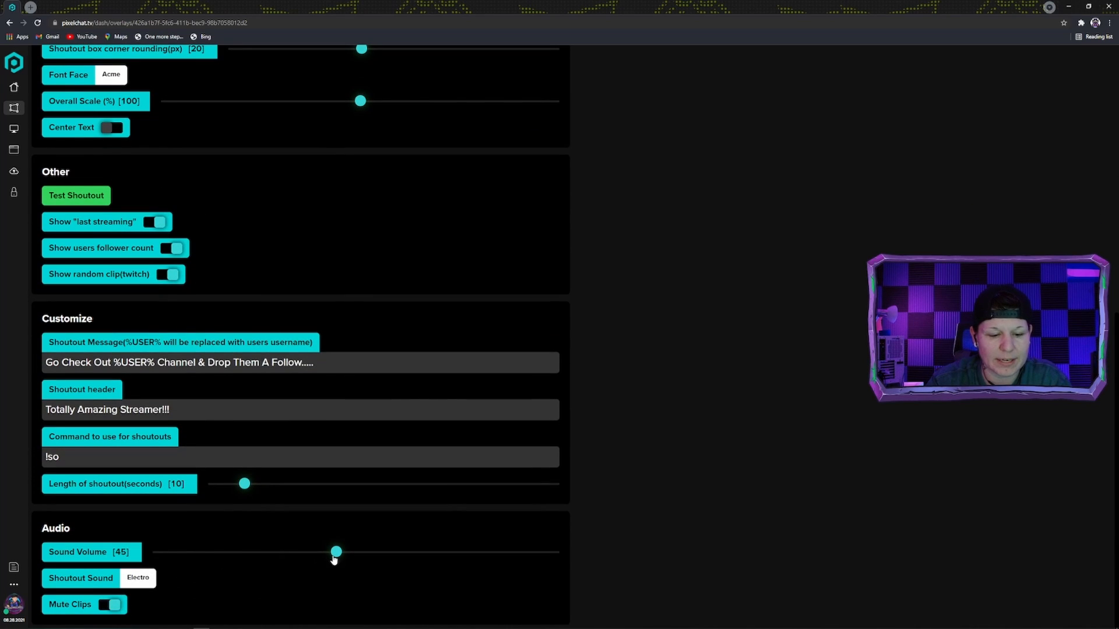
left_click(82, 195)
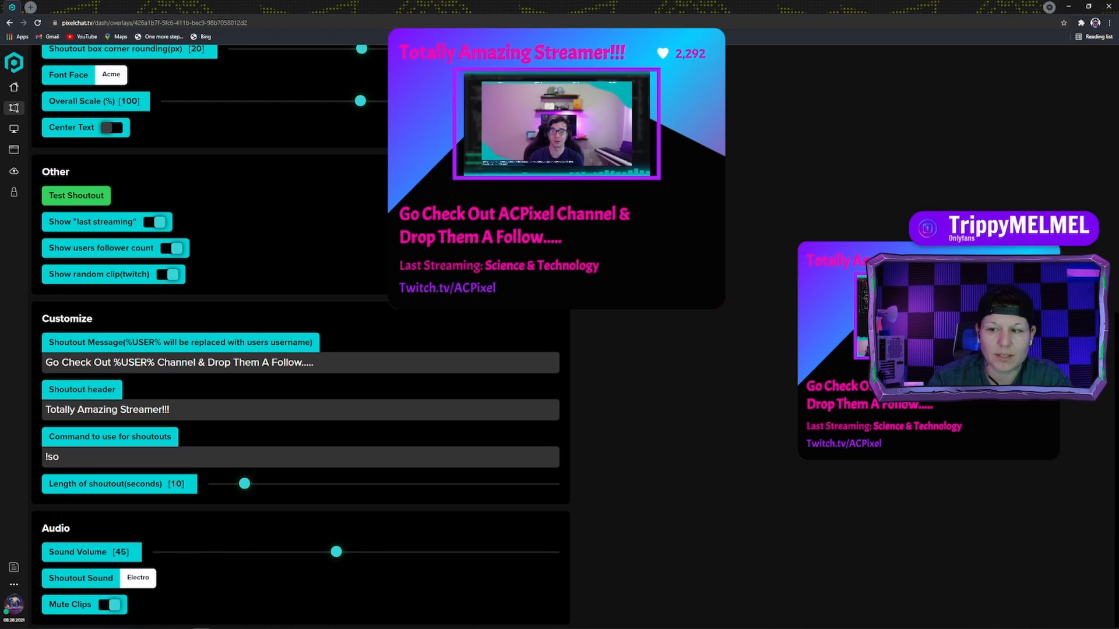
scroll(287, 247, "up", 5)
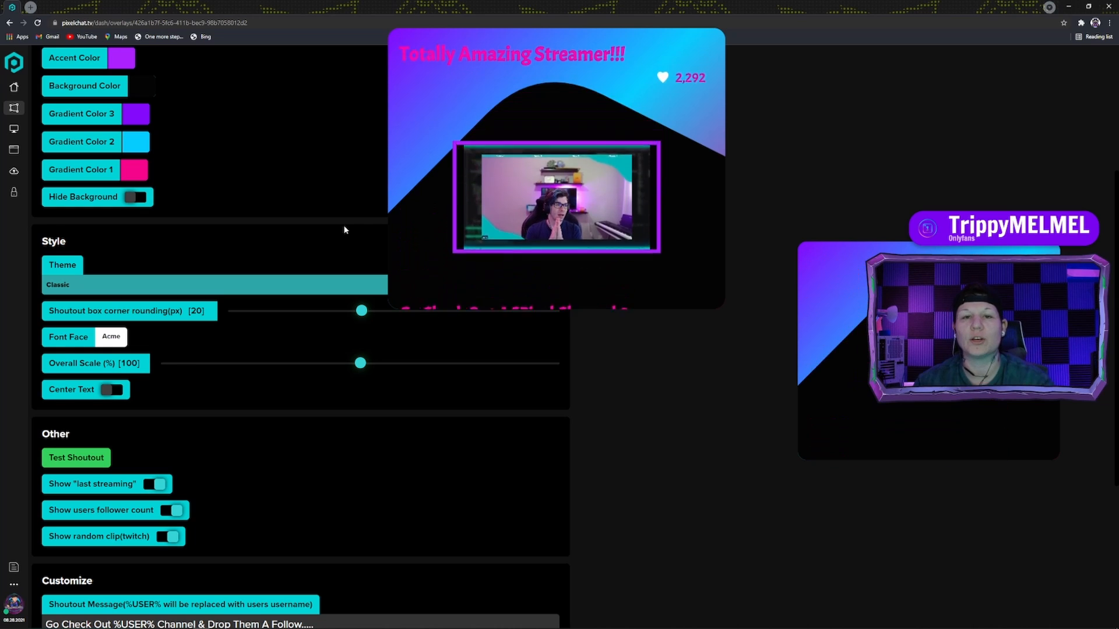
scroll(259, 400, "down", 5)
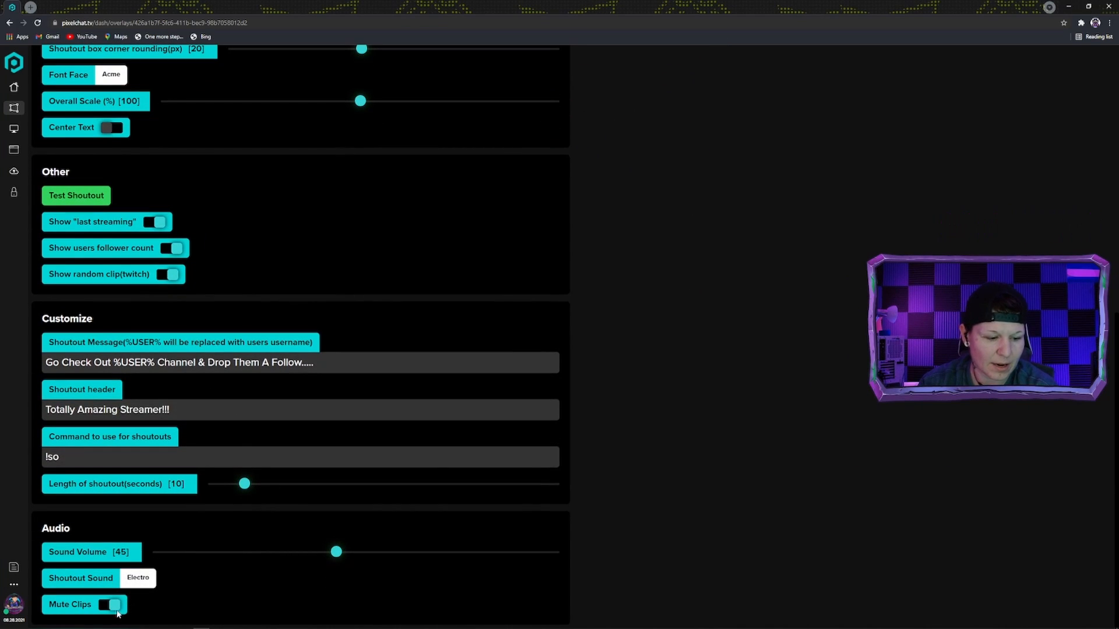
Return from the shoutout editor to the list of overlays and switch to OBS
scroll(502, 251, "up", 10)
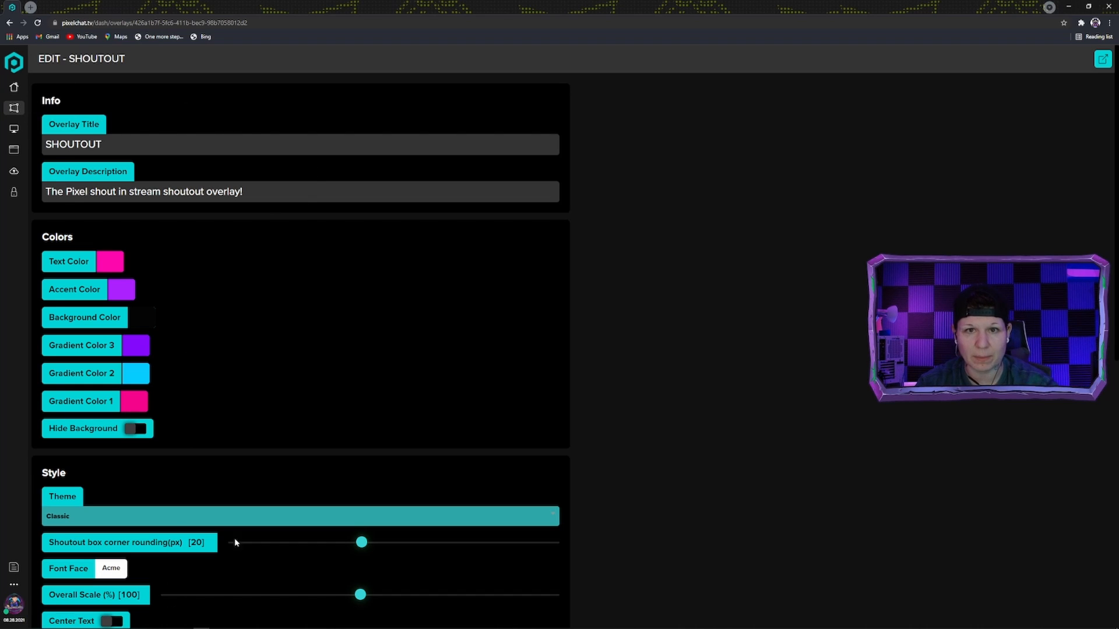
left_click(14, 108)
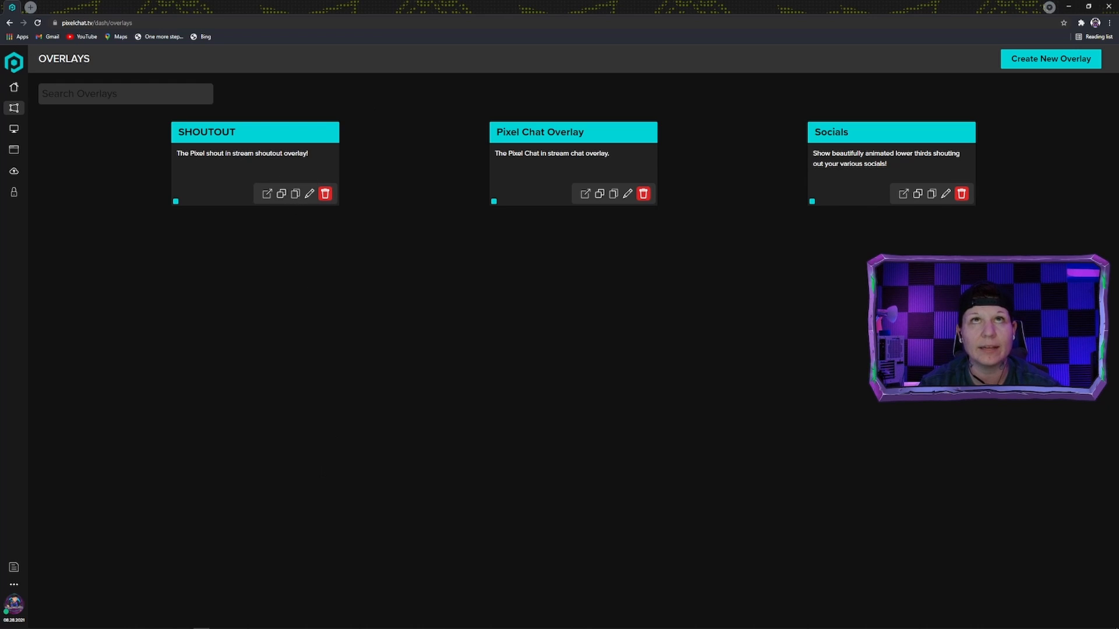
key("alt+Tab")
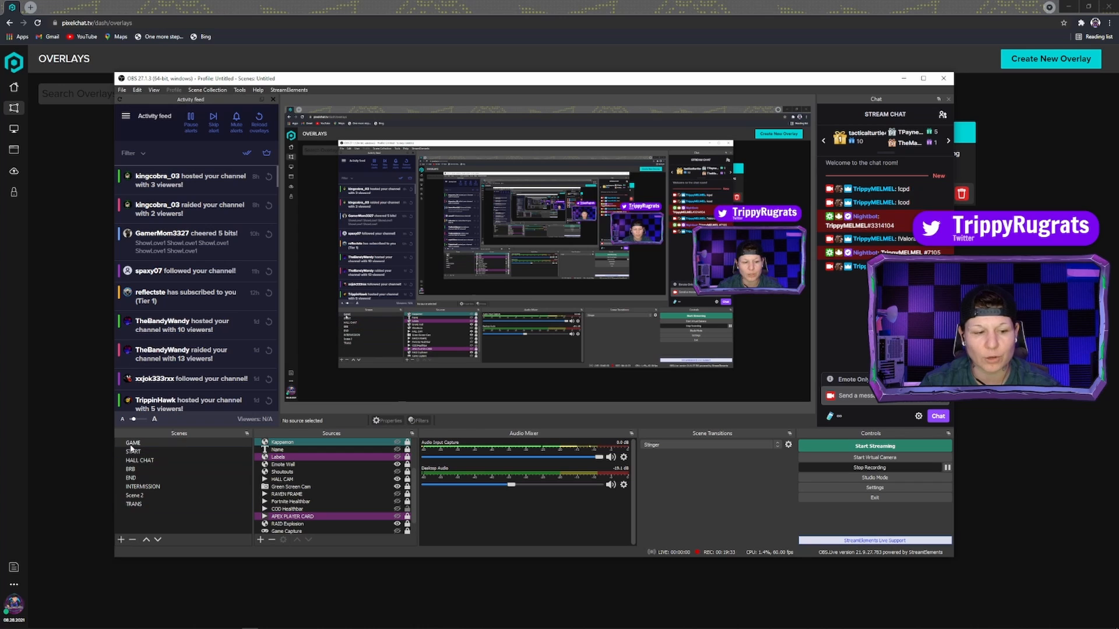
Create a new browser source in the GAME scene, clear its default URL, and cancel its properties without entering an overlay link
left_click(260, 540)
left_click(281, 411)
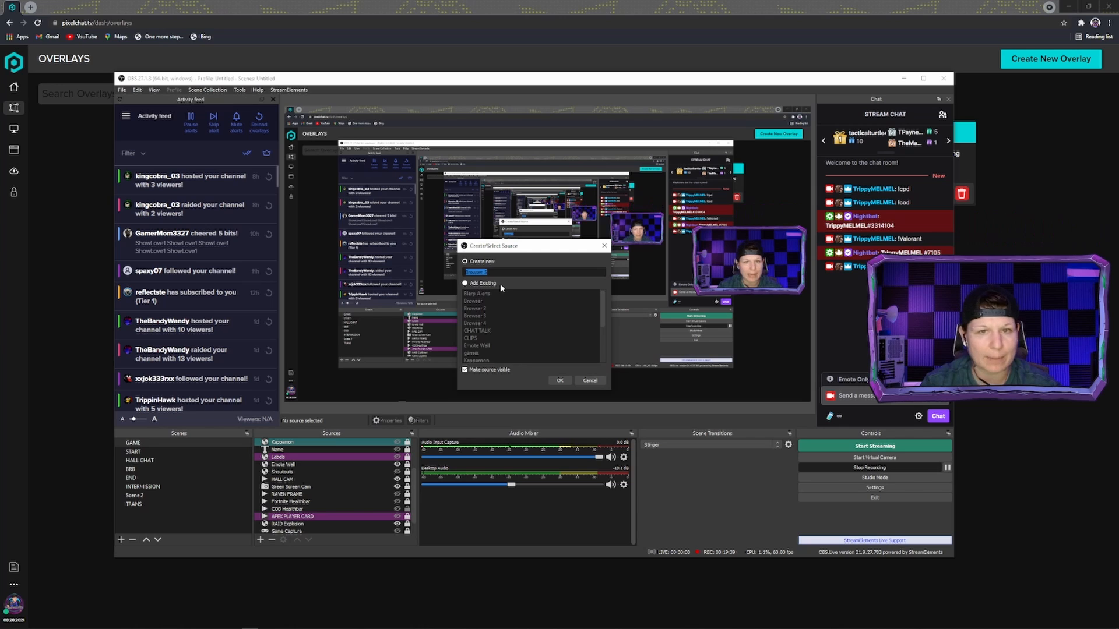
left_click(560, 380)
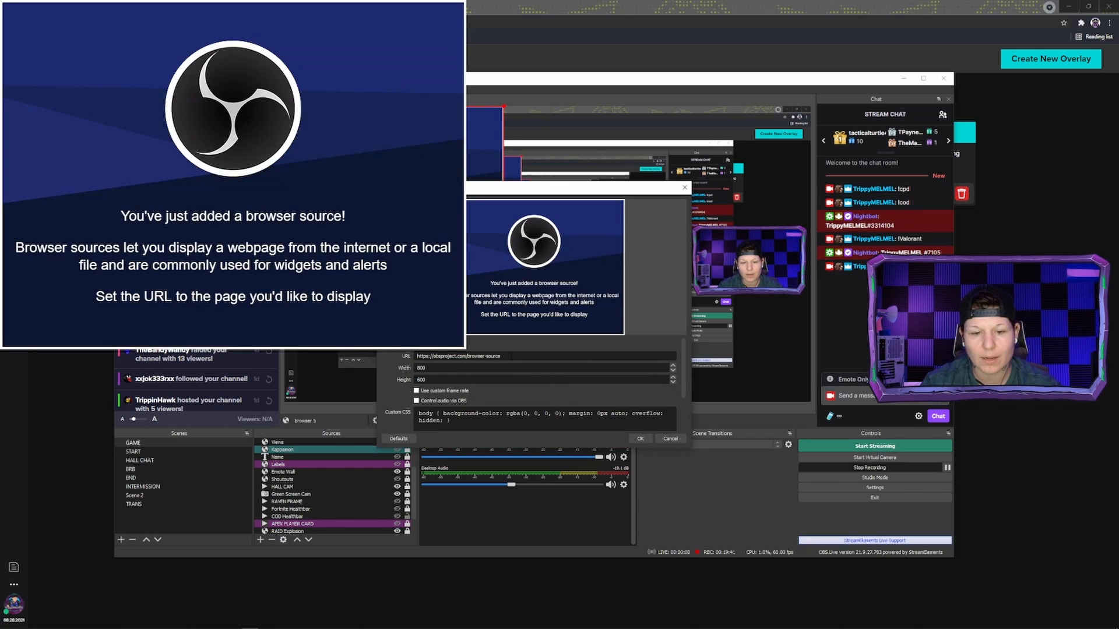
left_click_drag(503, 356, 415, 359)
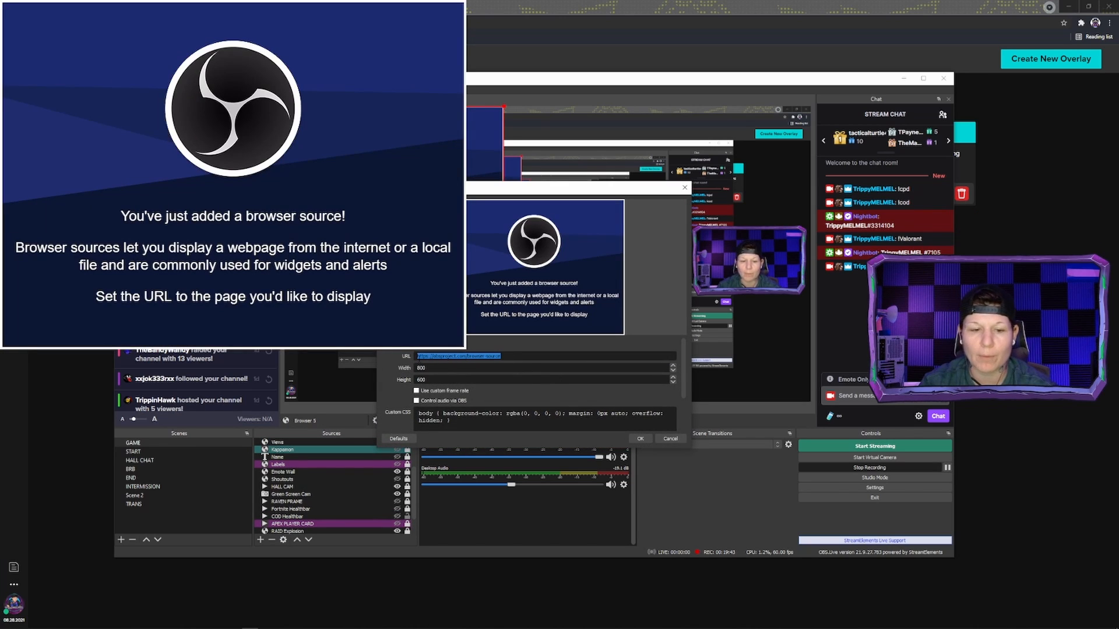
key("BackSpace")
right_click(425, 358)
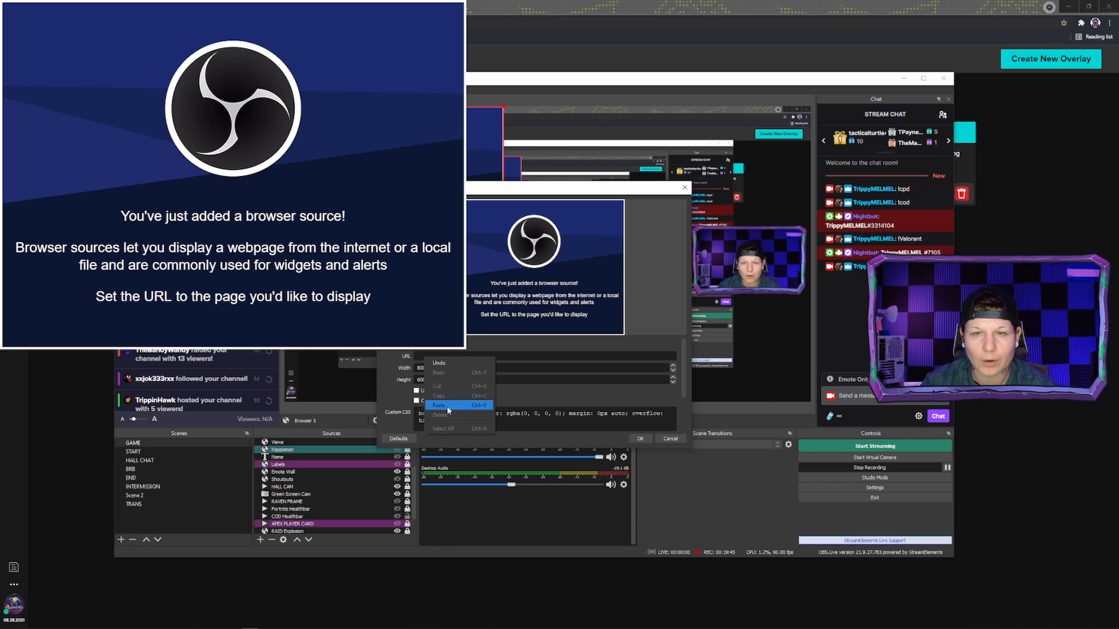
left_click(672, 439)
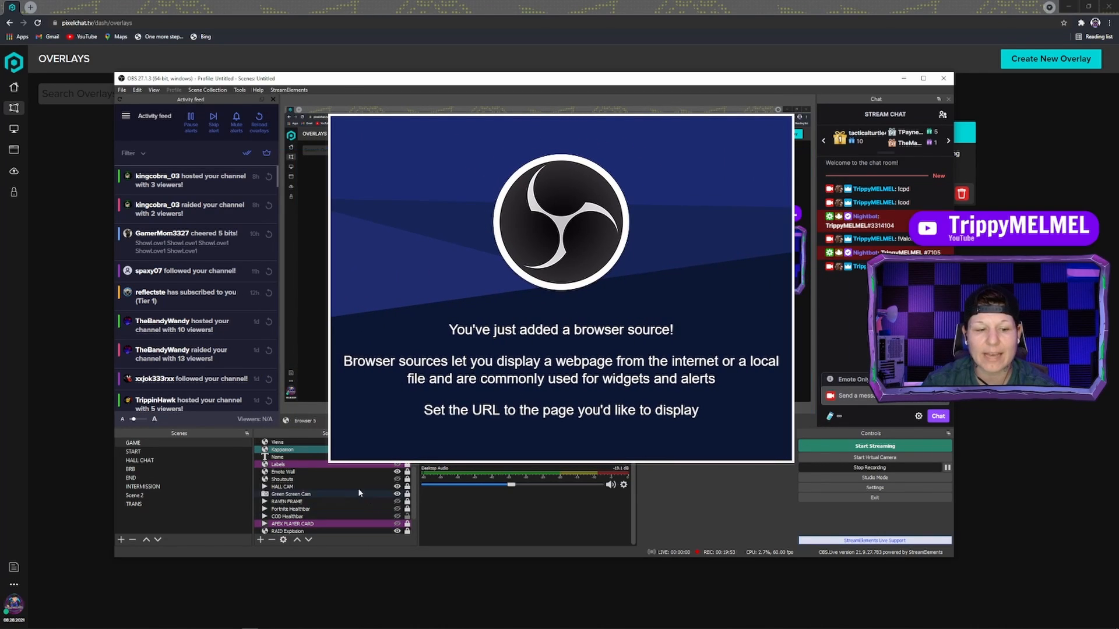
Remove the Browser 5 source from the GAME scene
scroll(302, 445, "up", 2)
left_click(303, 443)
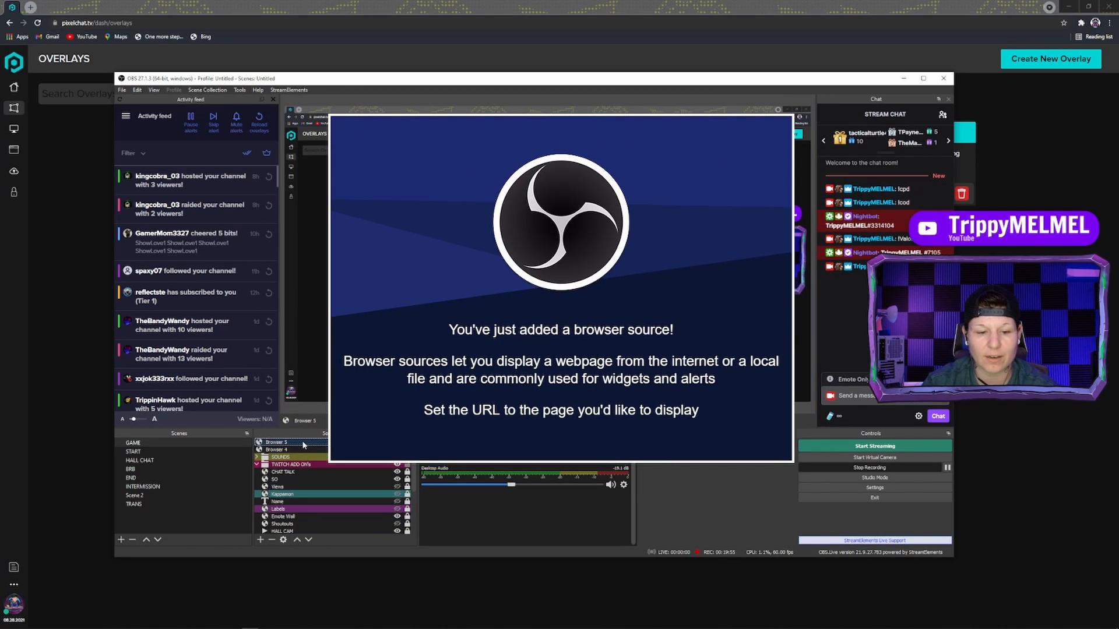
right_click(302, 444)
left_click(338, 291)
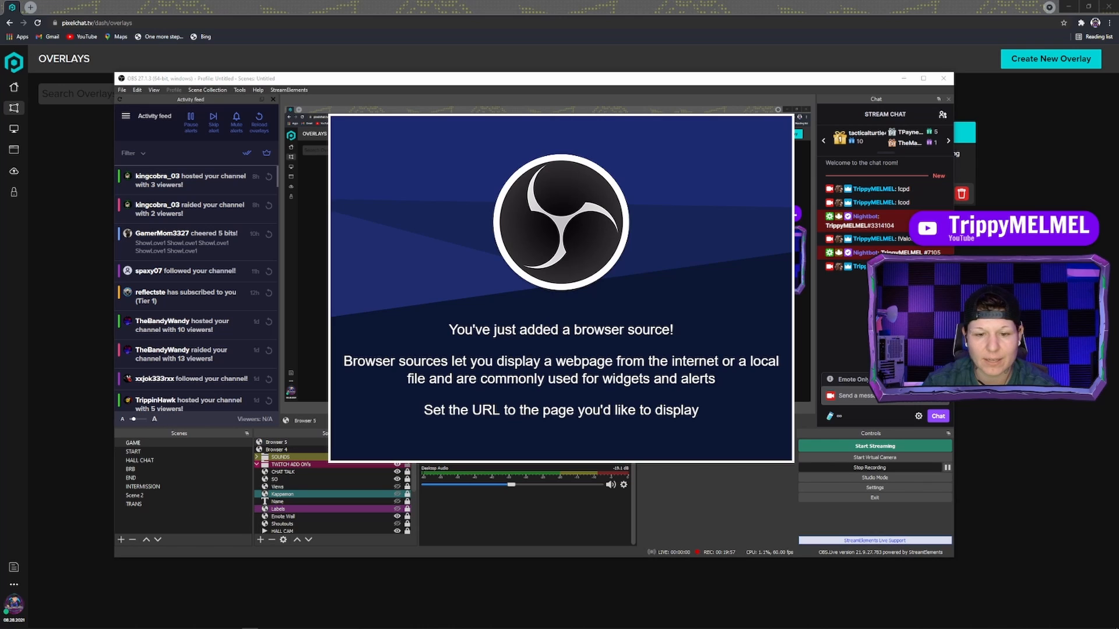
left_click(545, 331)
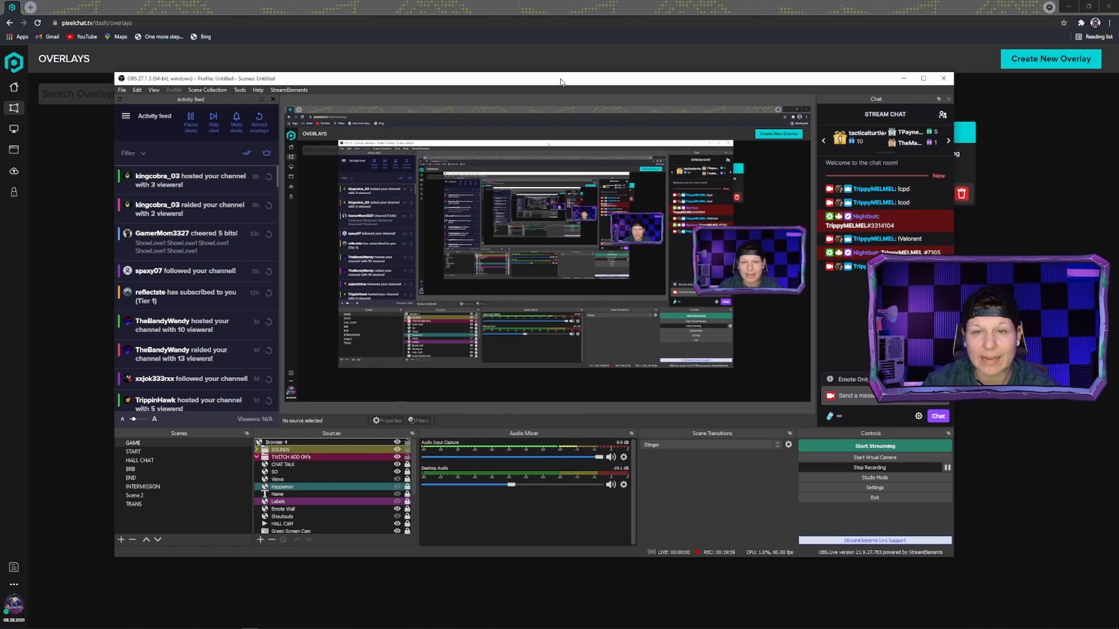
Move OBS out of the way, open the Pixel Chat Overlay for editing in Pixel Chat, and change its title to Chat
left_click_drag(561, 80, 588, 0)
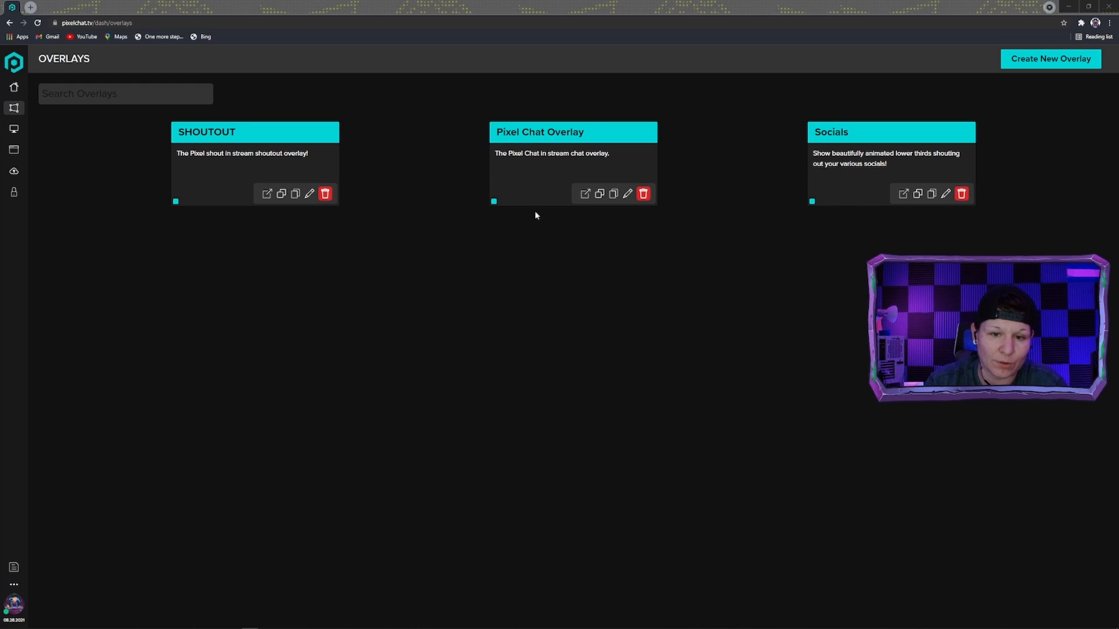
left_click(627, 195)
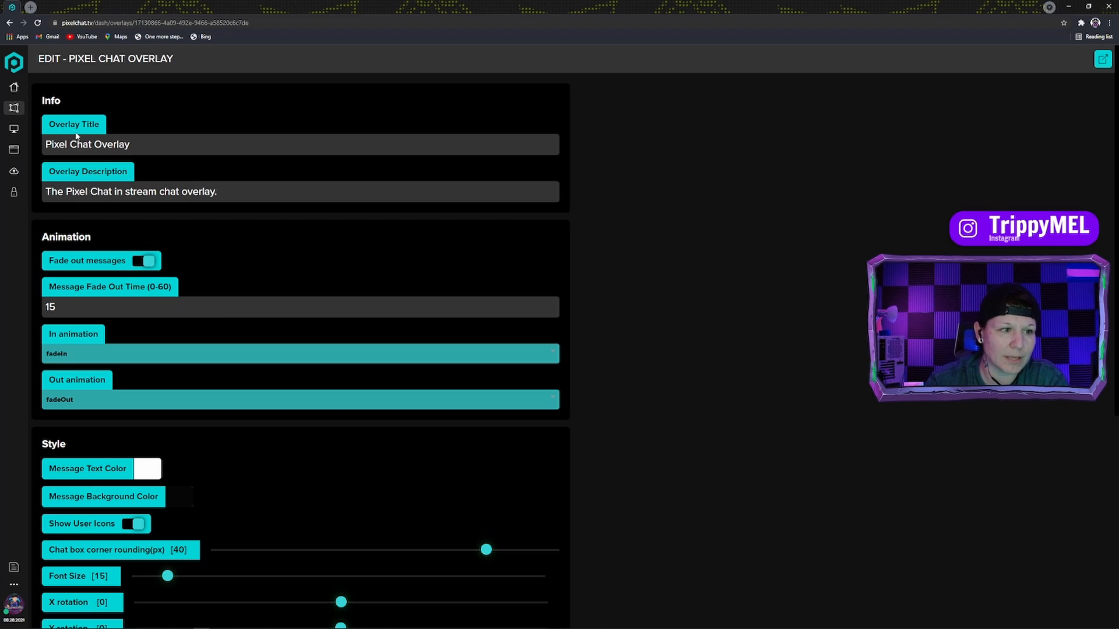
triple_click(150, 145)
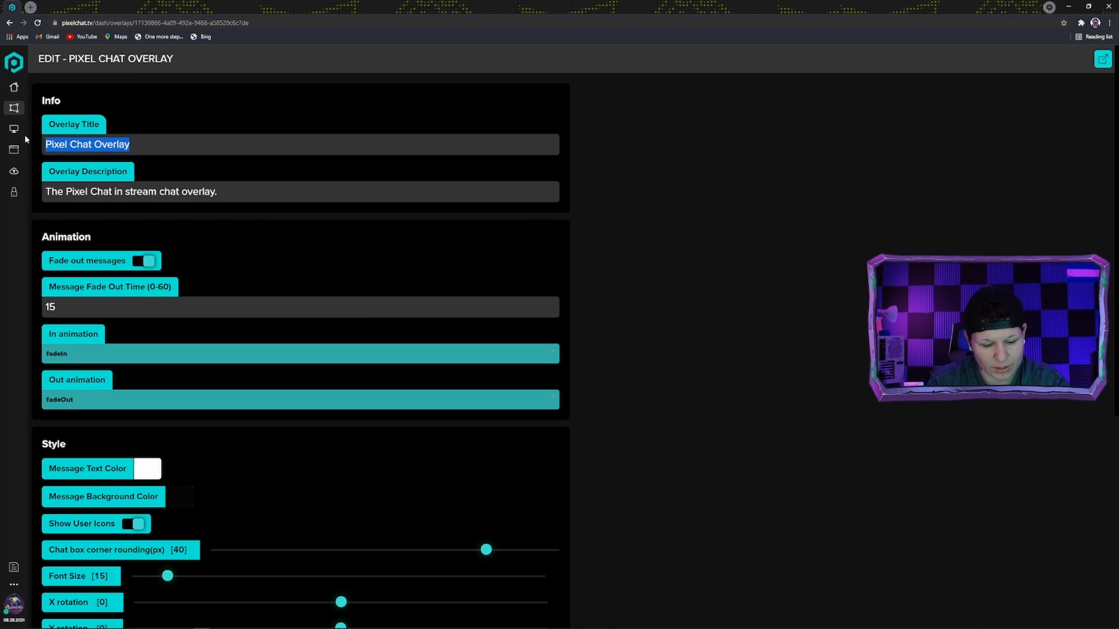
type("Chat")
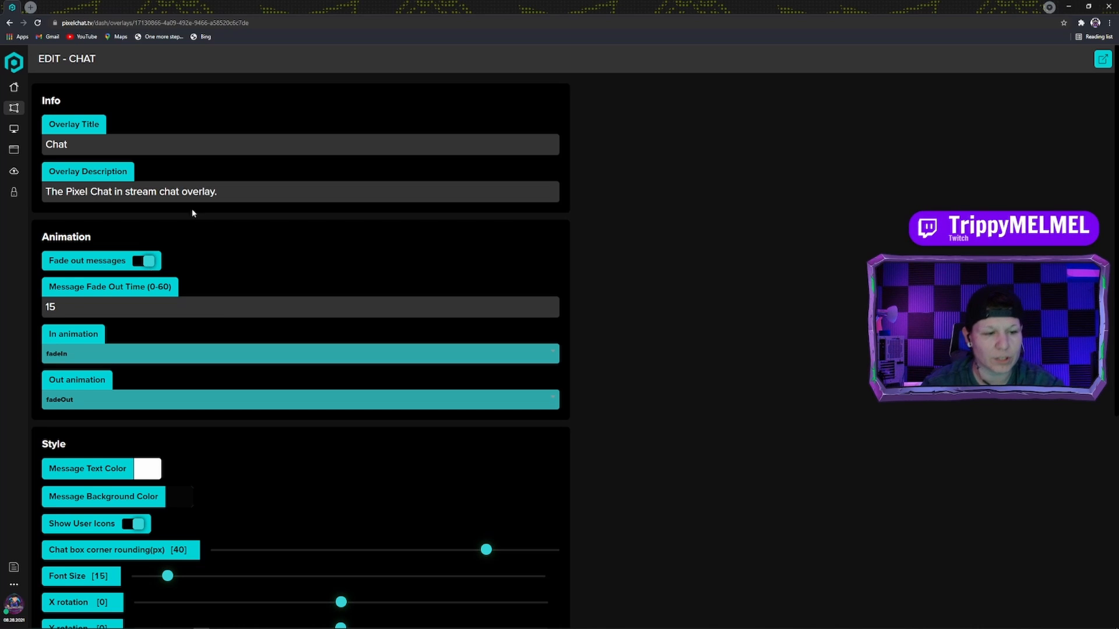
Set the chat overlay's message fade out time to 20
scroll(282, 227, "down", 2)
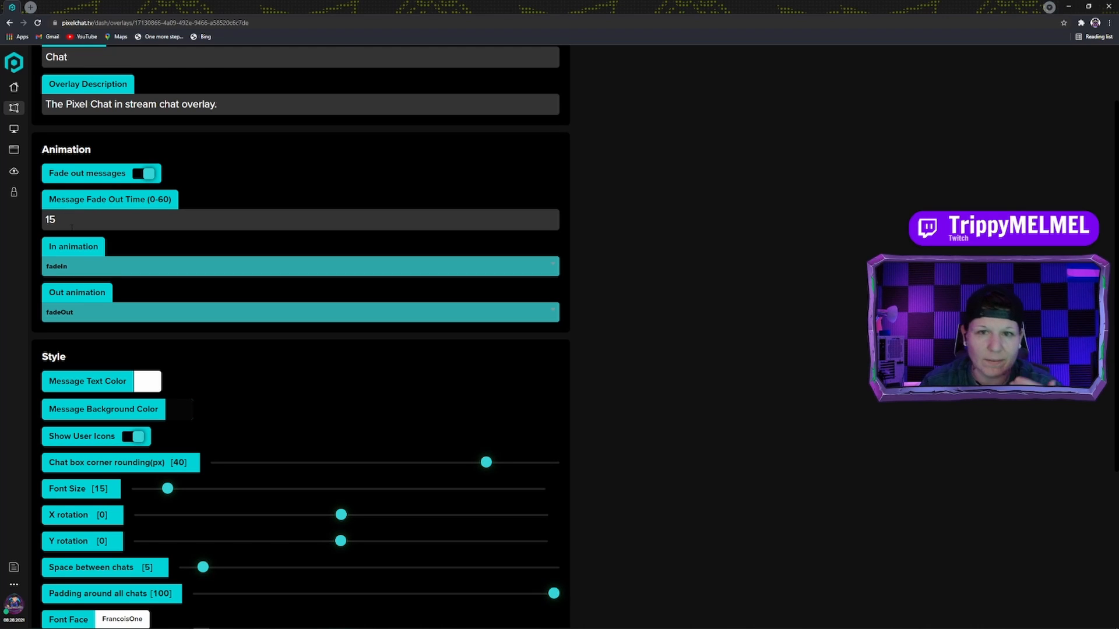
double_click(51, 219)
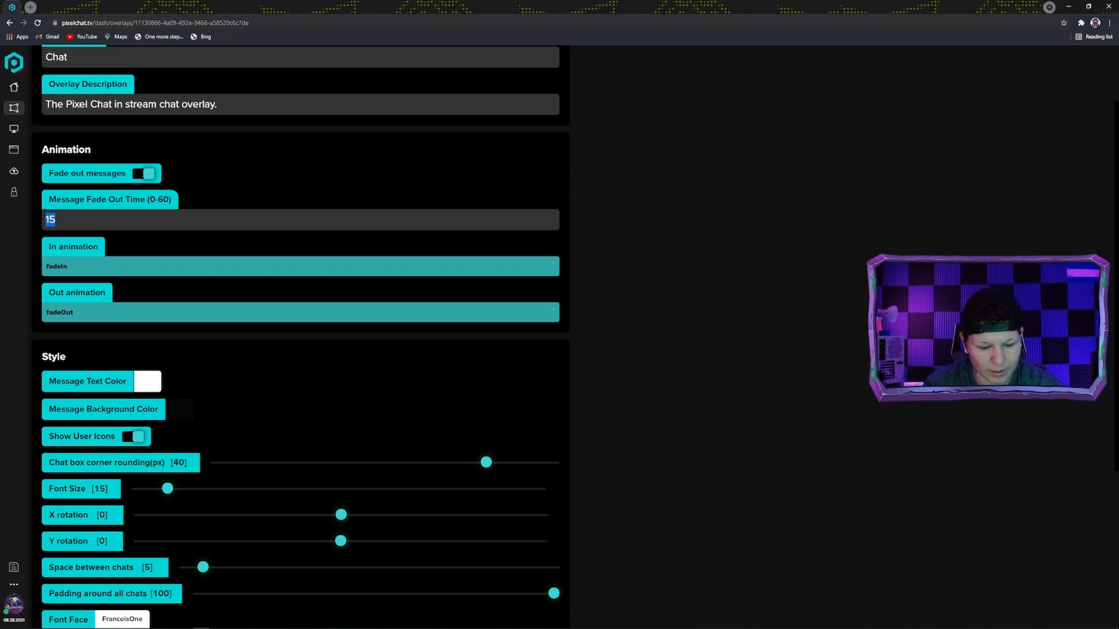
type("20")
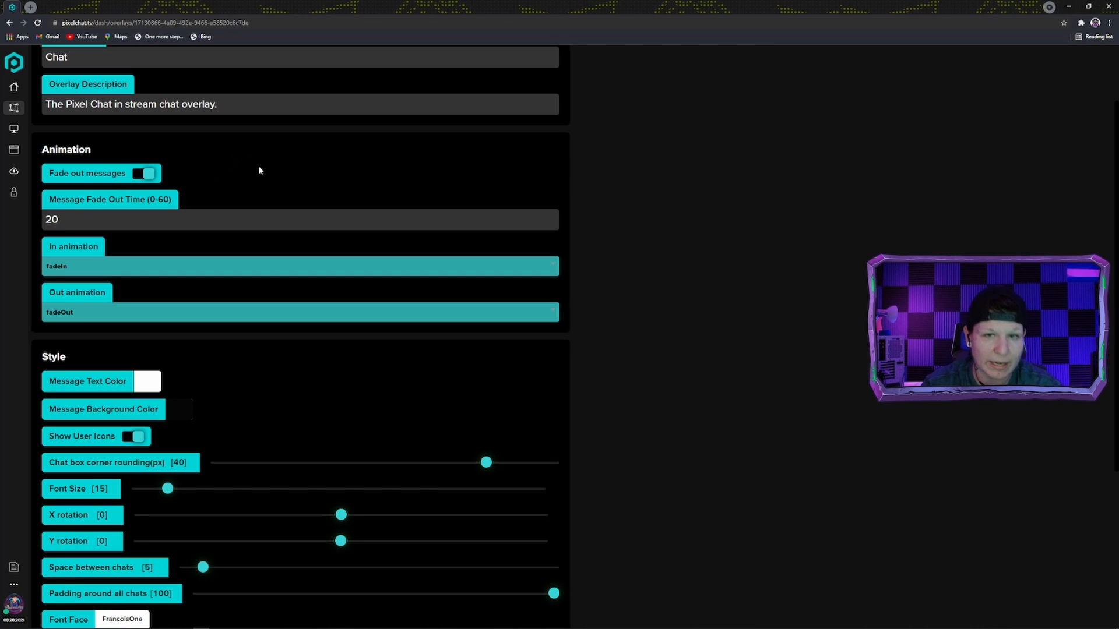
Set the chat overlay's In animation to fadeInDownBig and its Out animation to hinge
left_click(91, 268)
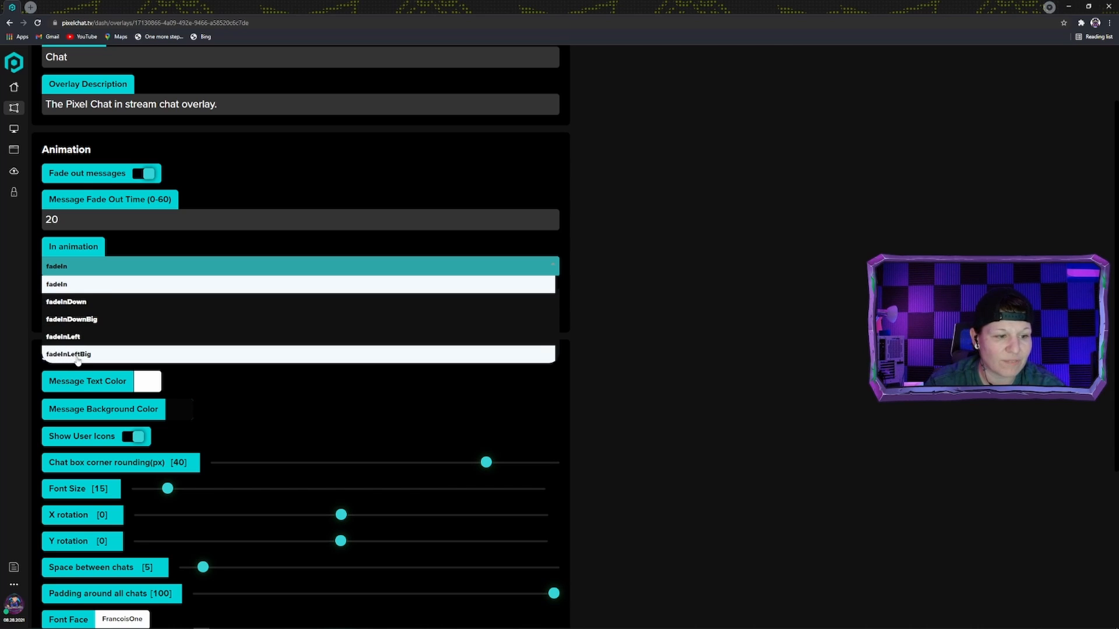
left_click(116, 320)
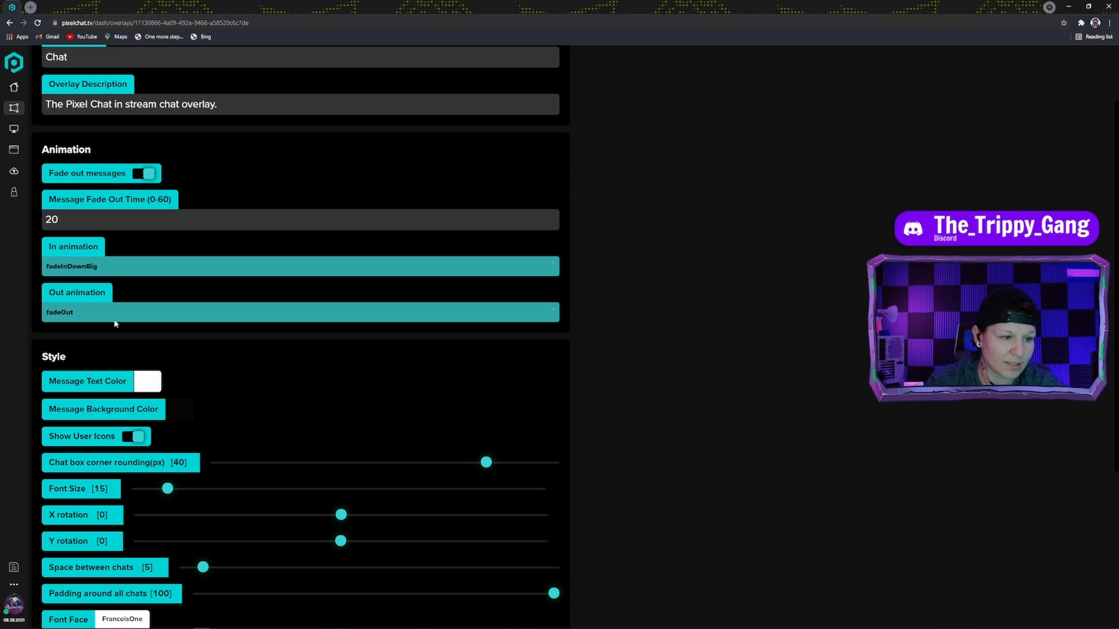
left_click(76, 316)
scroll(95, 363, "down", 2)
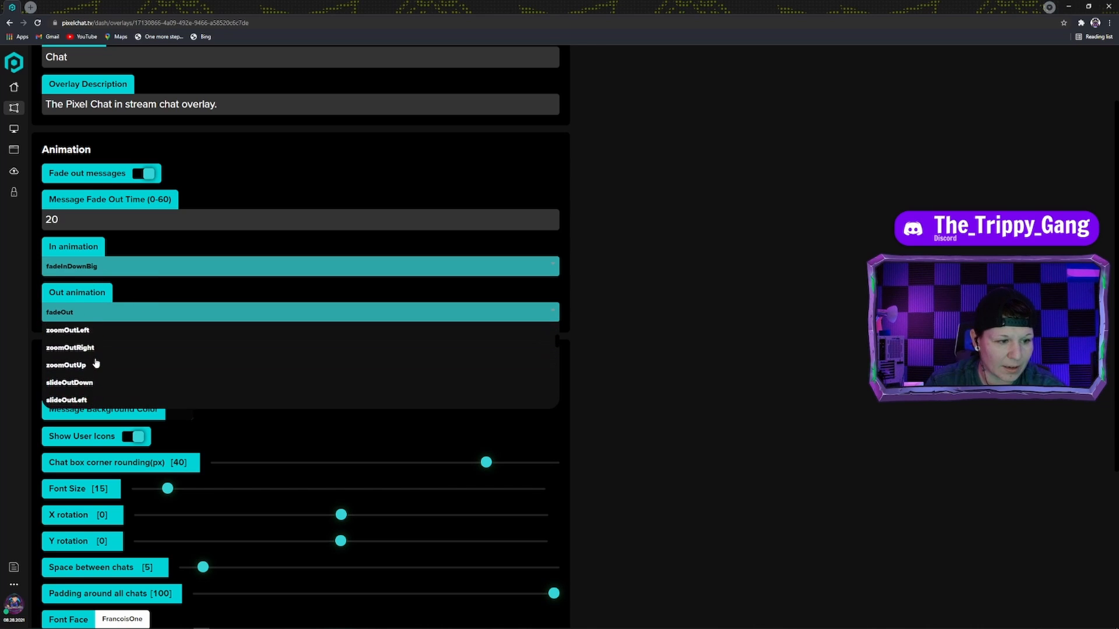
scroll(96, 363, "up", 2)
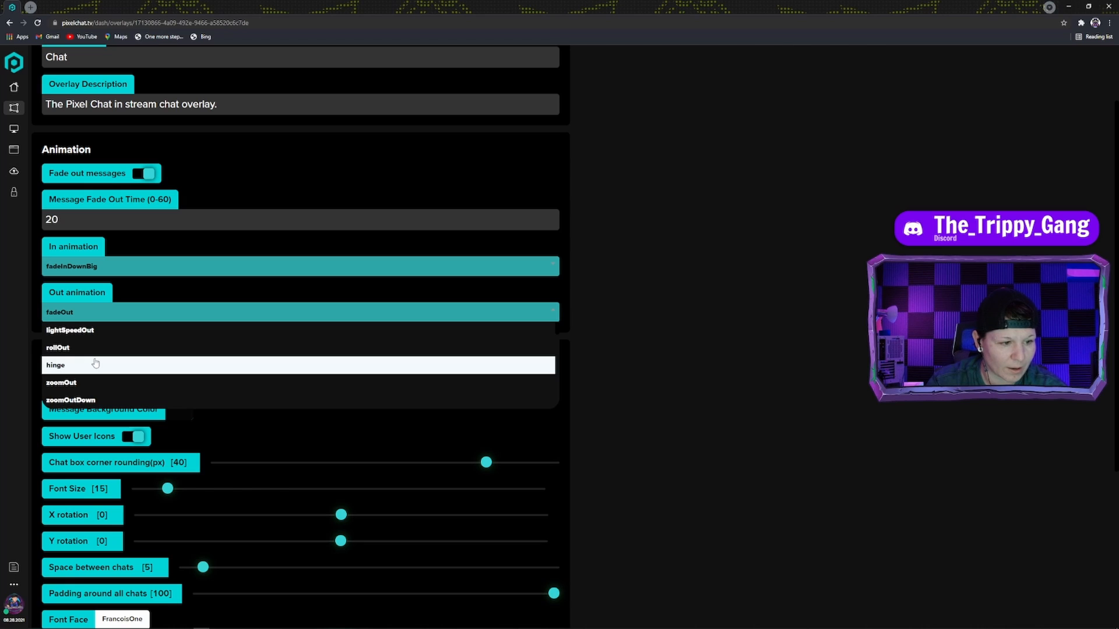
scroll(95, 363, "down", 3)
scroll(91, 356, "up", 2)
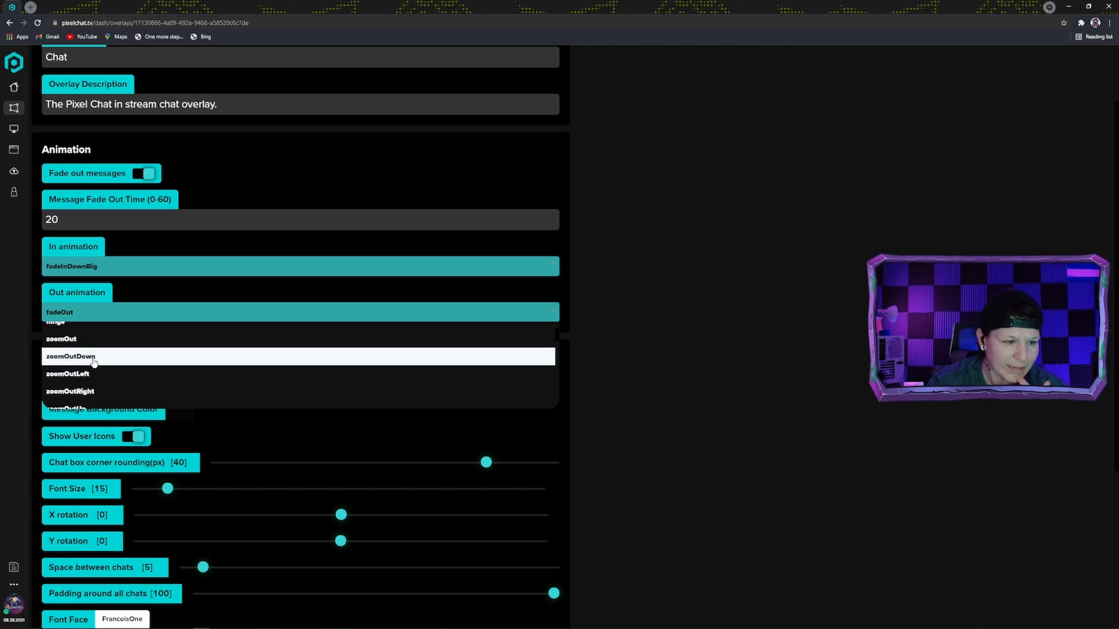
scroll(86, 345, "up", 1)
left_click(85, 361)
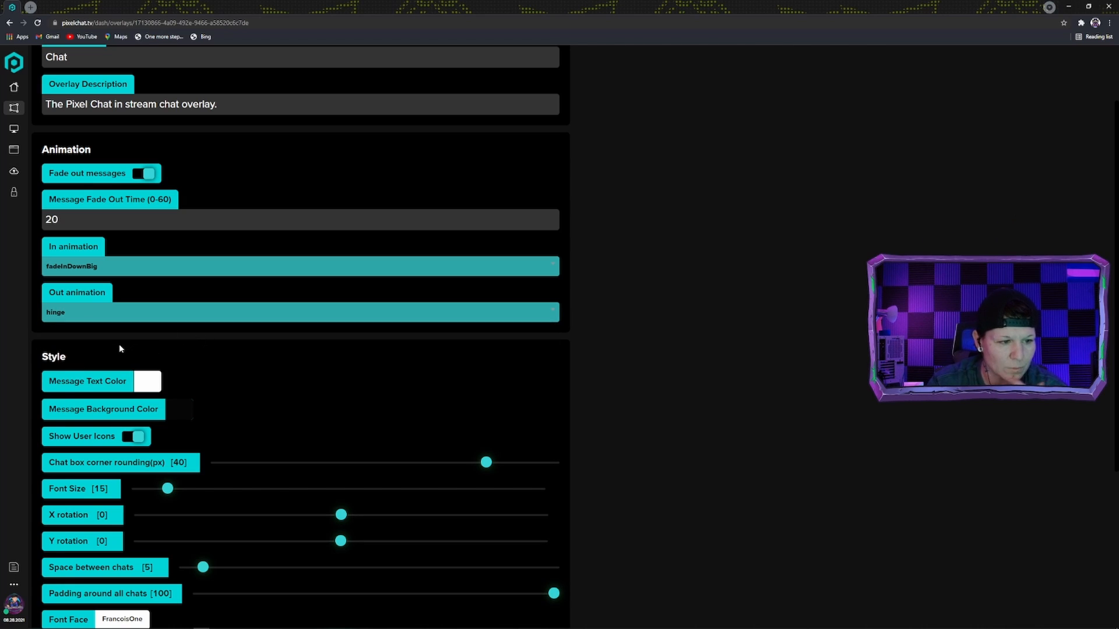
Increase the chat overlay's font size to 20 in the style settings
scroll(94, 313, "down", 2)
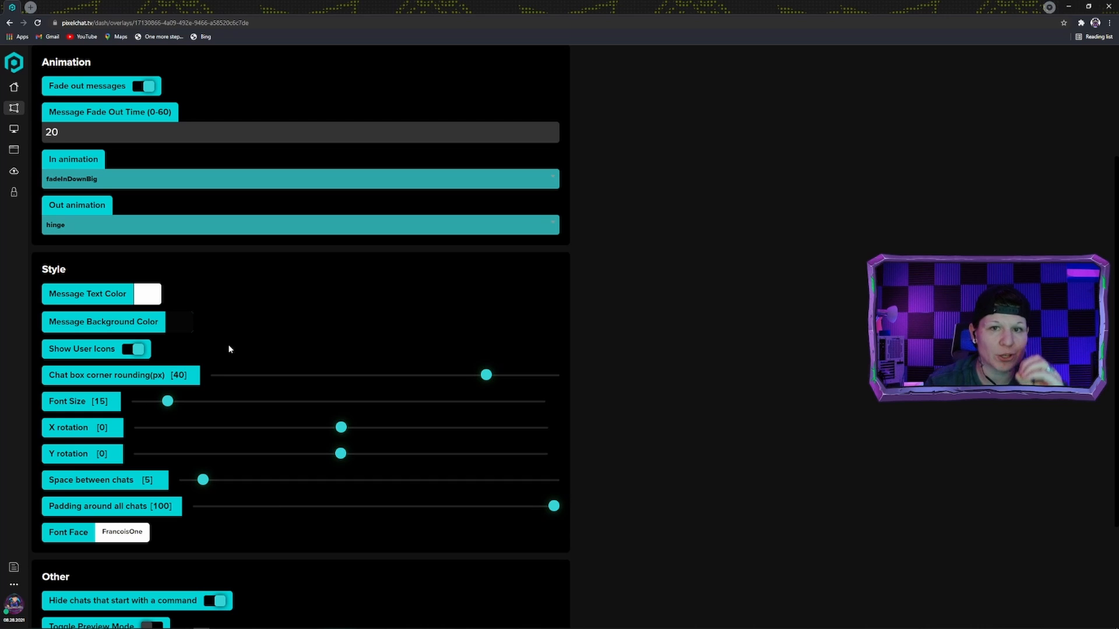
scroll(80, 369, "down", 2)
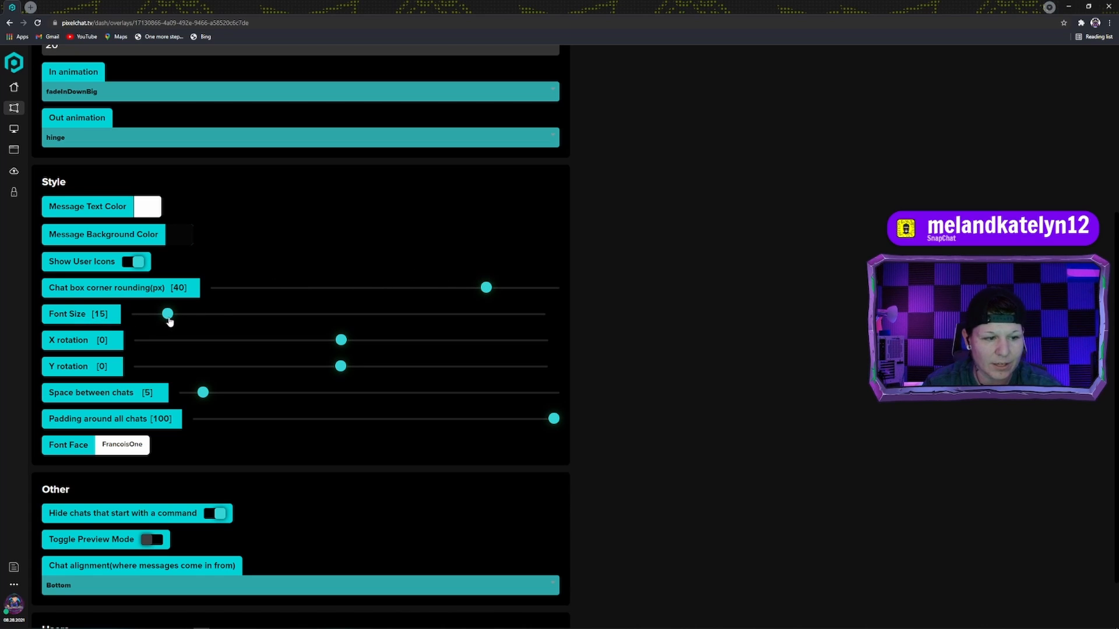
left_click_drag(169, 316, 191, 320)
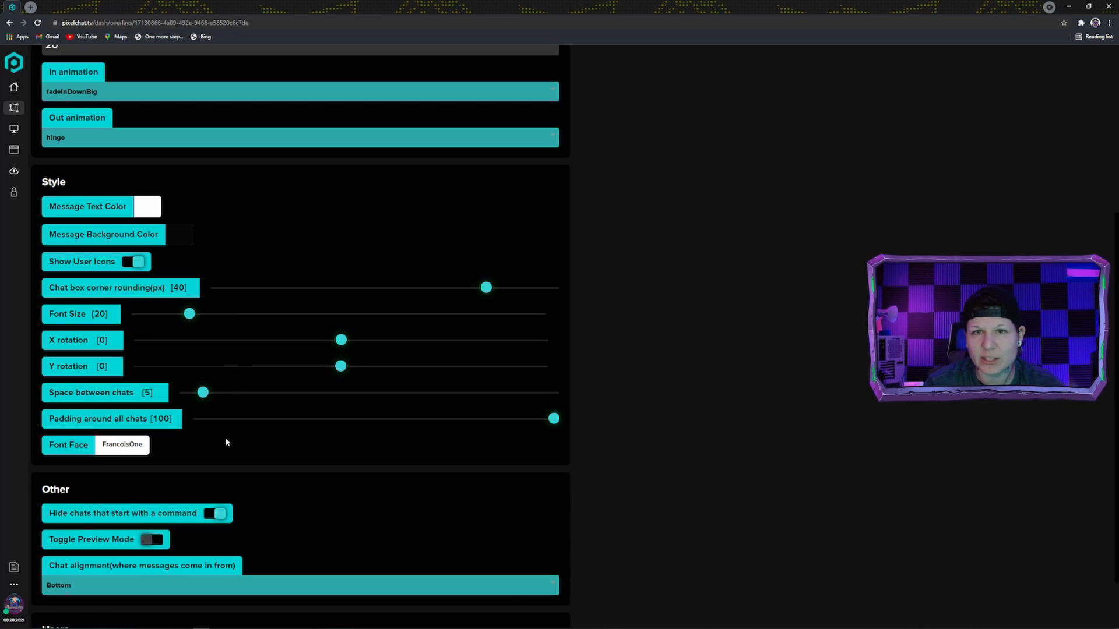
Look over the public fonts available for the chat overlay's font face, and close the selector without choosing one
scroll(267, 413, "down", 1)
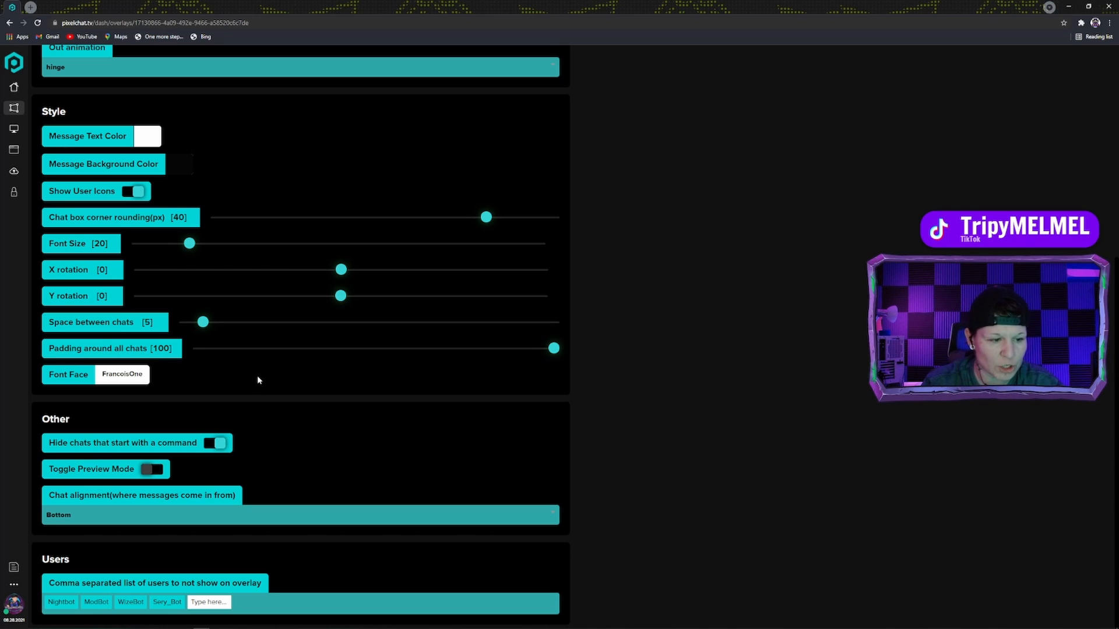
left_click(124, 378)
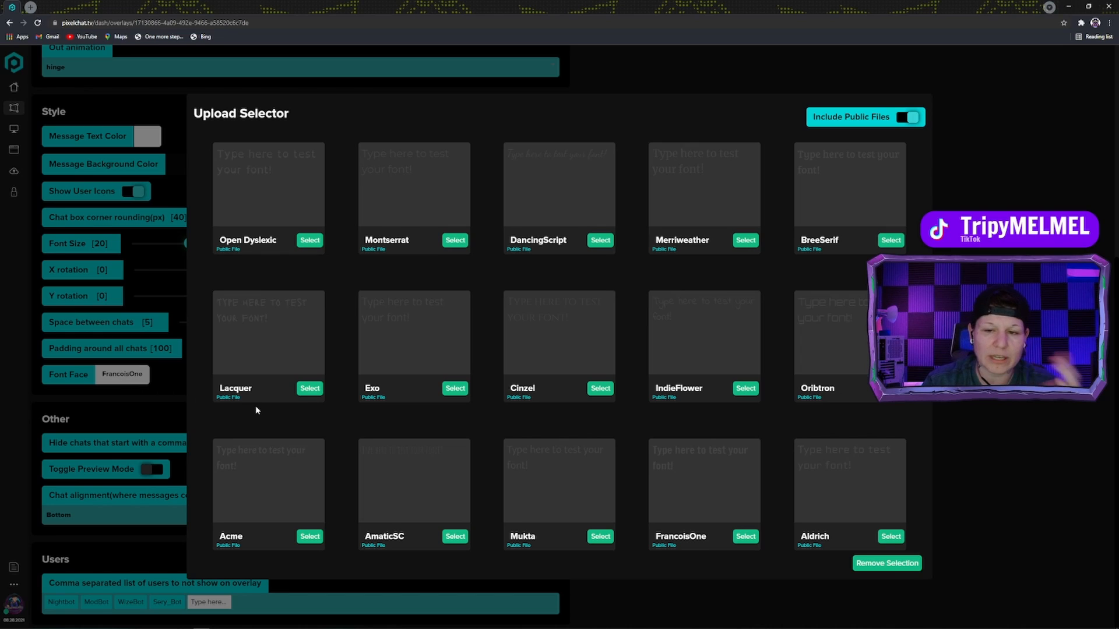
left_click(1005, 156)
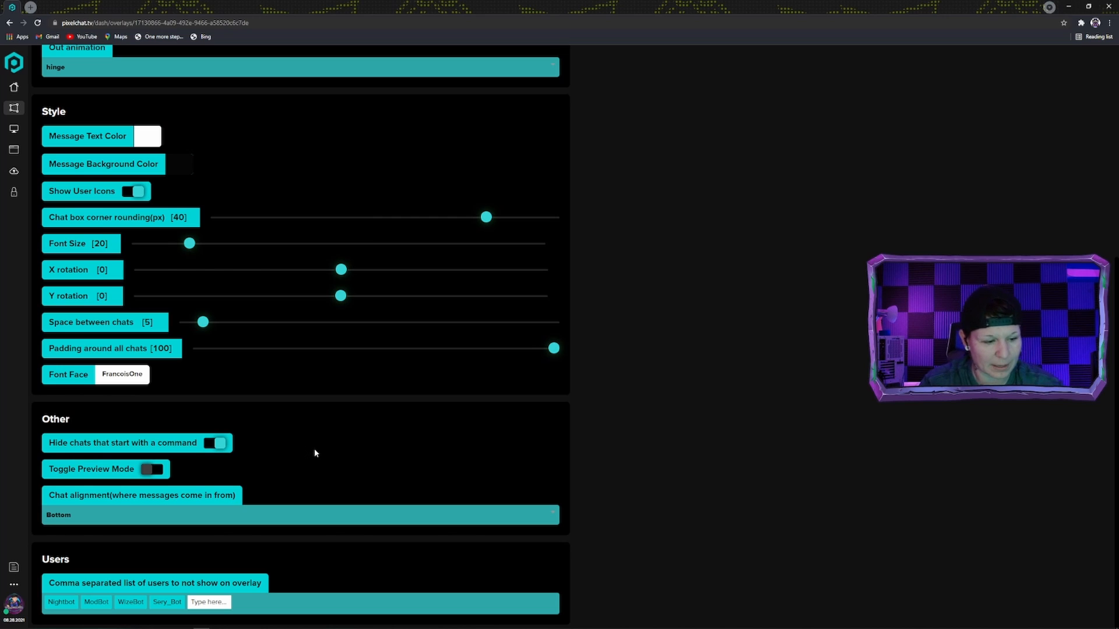
Turn on preview mode for the chat overlay and set its In animation to fadeIn
left_click(146, 470)
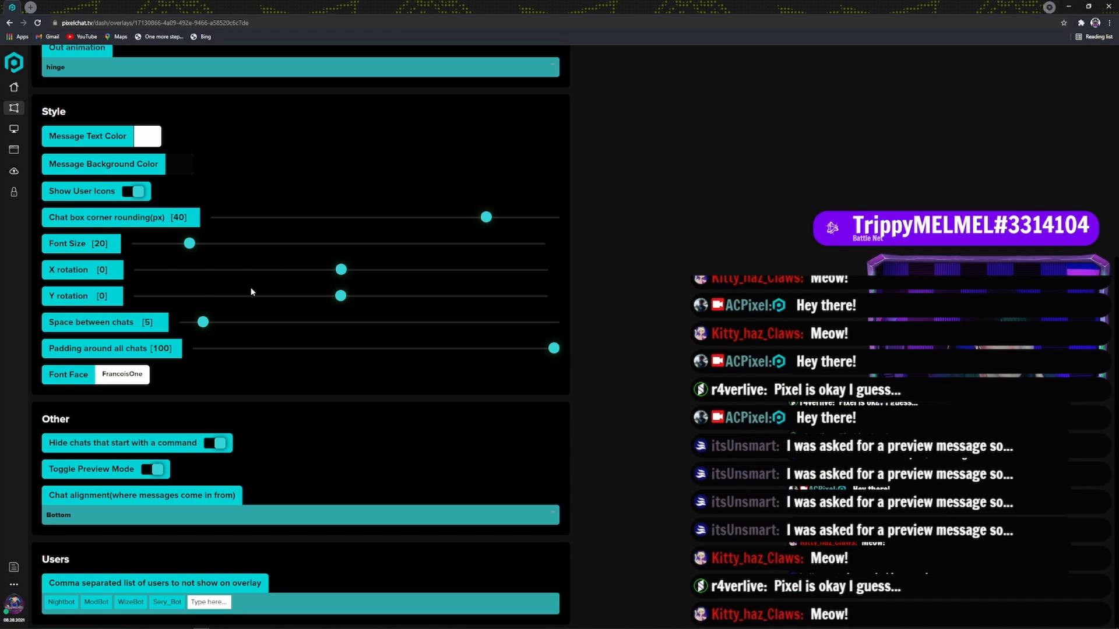
scroll(290, 190, "up", 3)
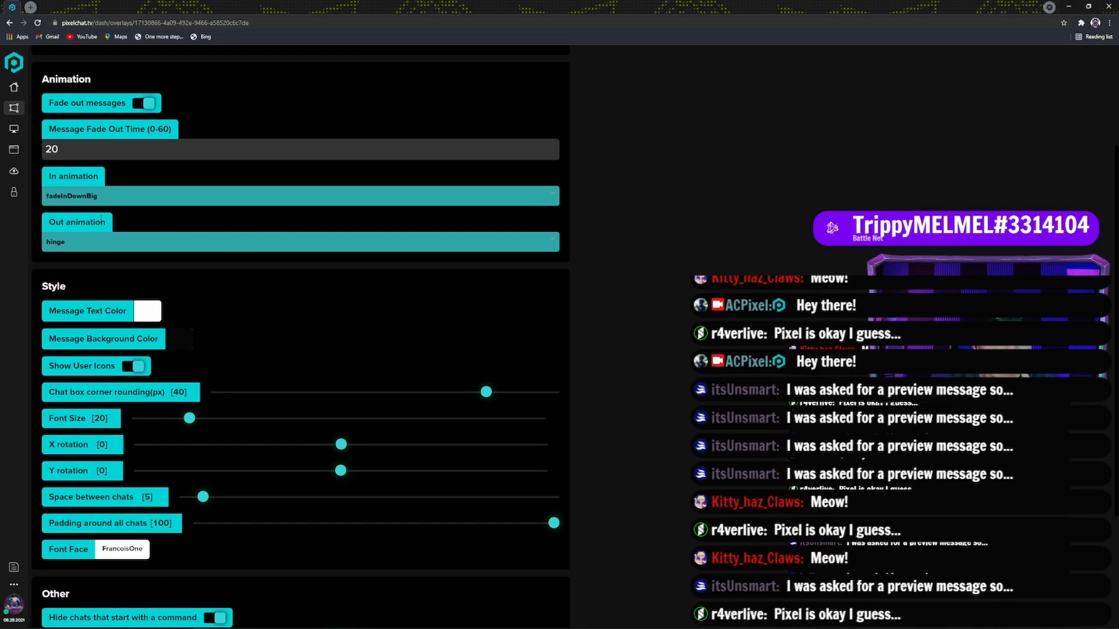
left_click(108, 198)
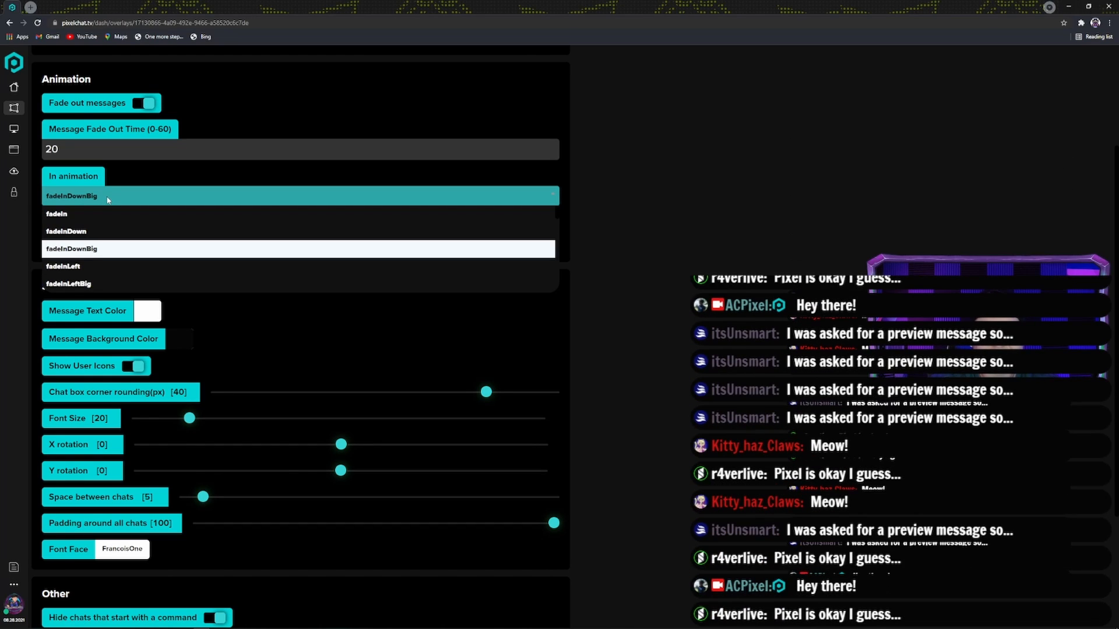
left_click(98, 216)
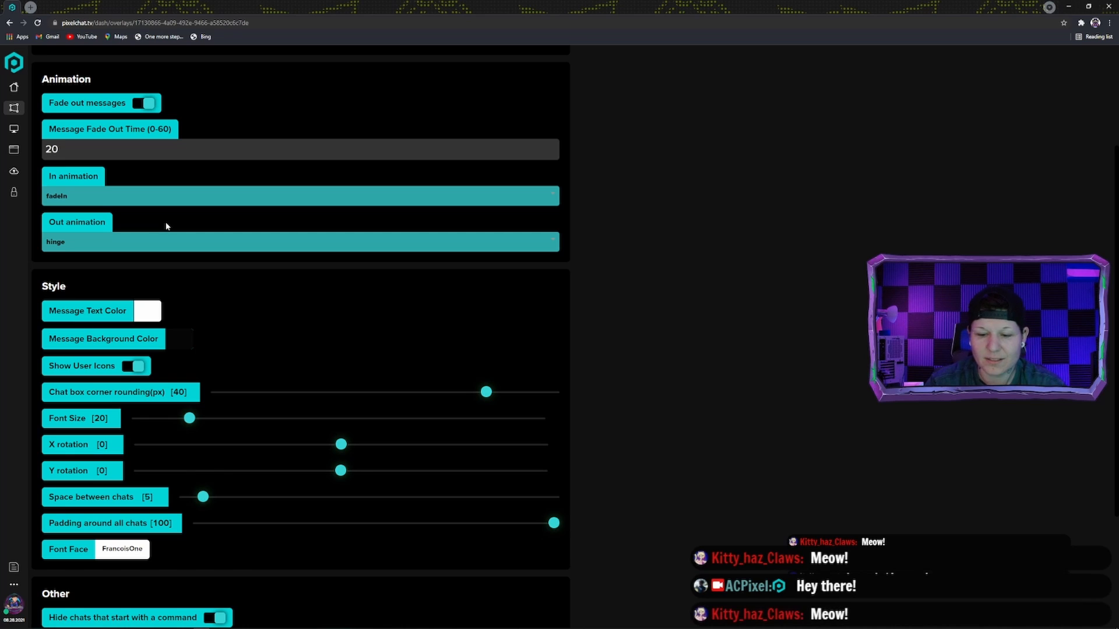
Try rollOut as the chat overlay's Out animation, and settle on zoomOut
left_click(96, 249)
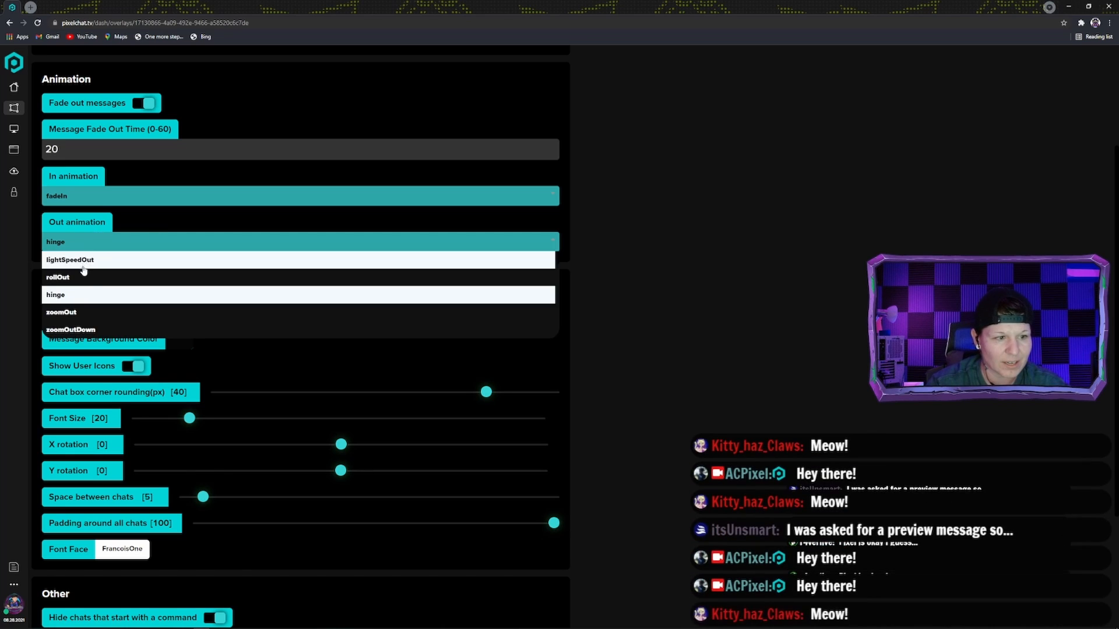
left_click(87, 276)
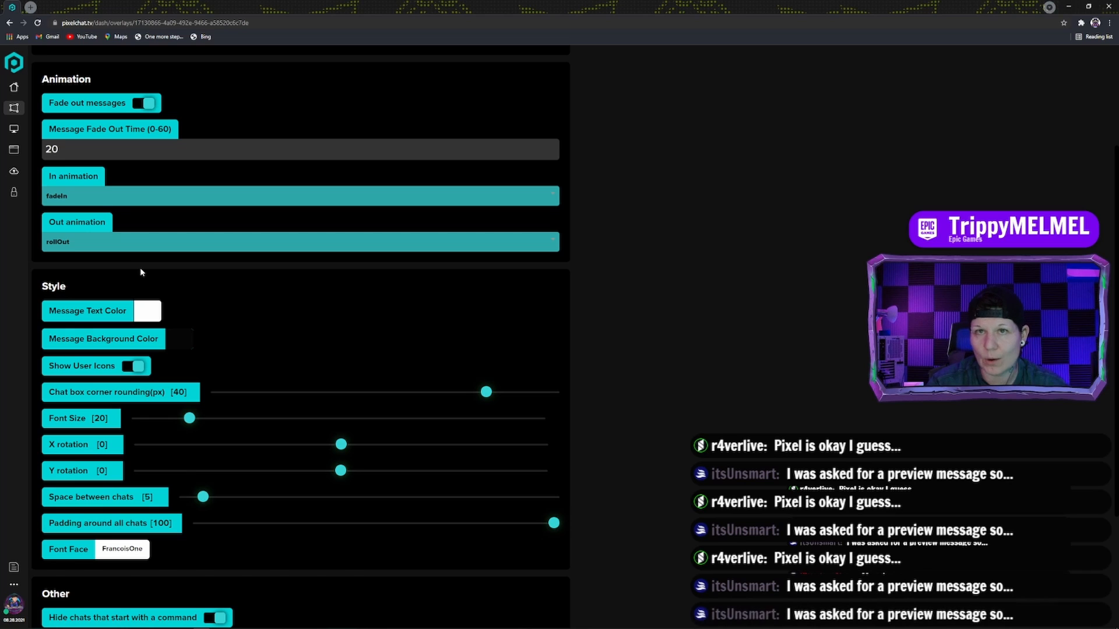
left_click(93, 244)
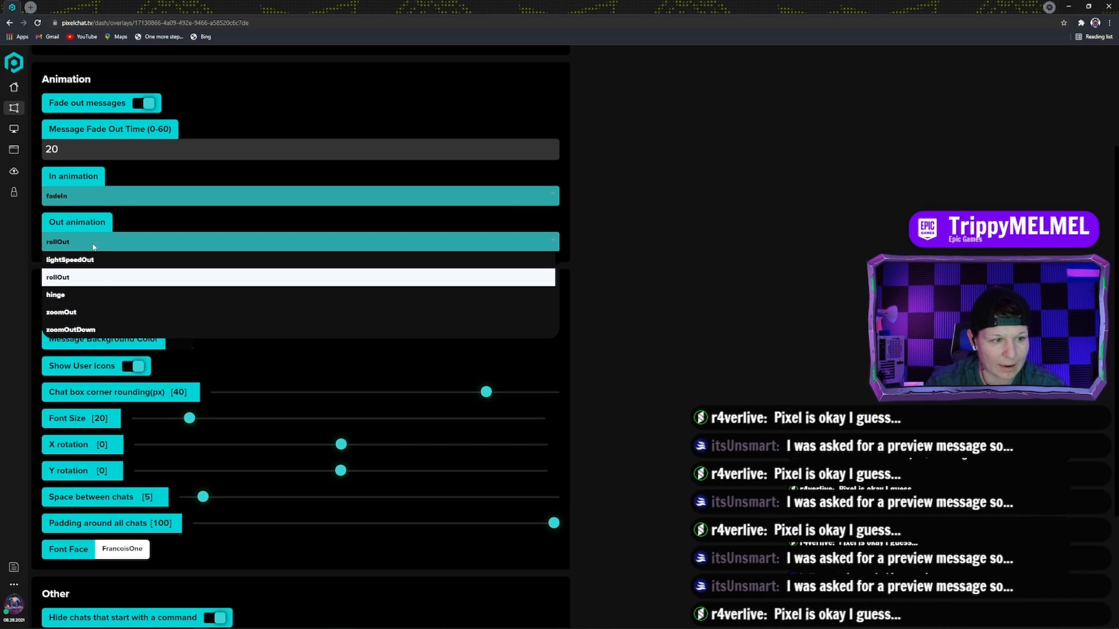
left_click(95, 312)
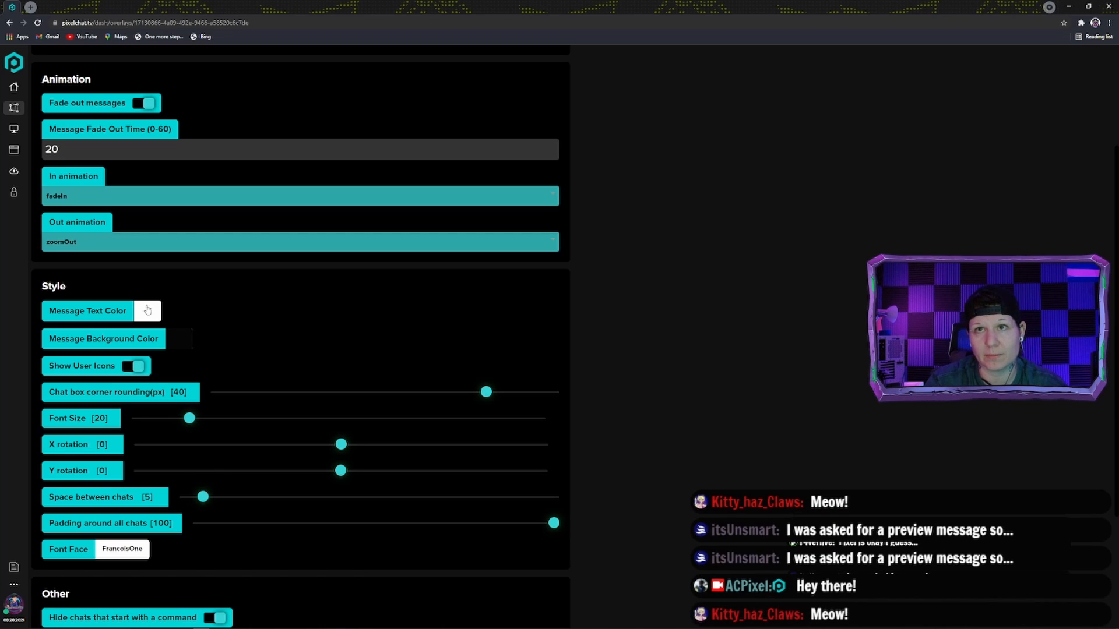
Try slideOutRight and bounceOut as the chat overlay's Out animation
left_click(91, 244)
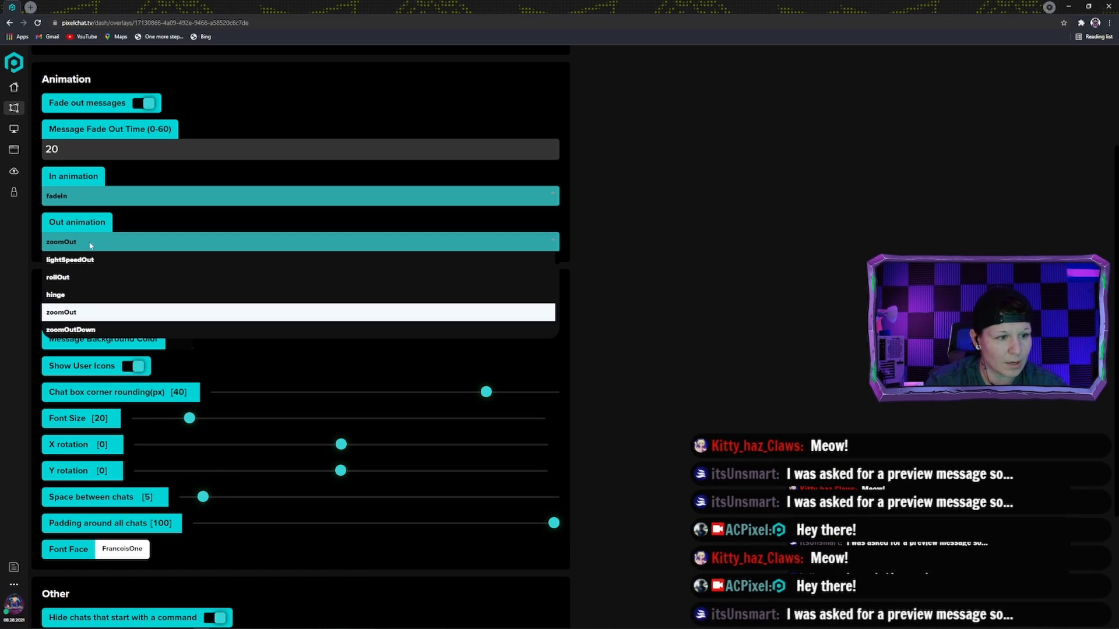
scroll(134, 298, "down", 3)
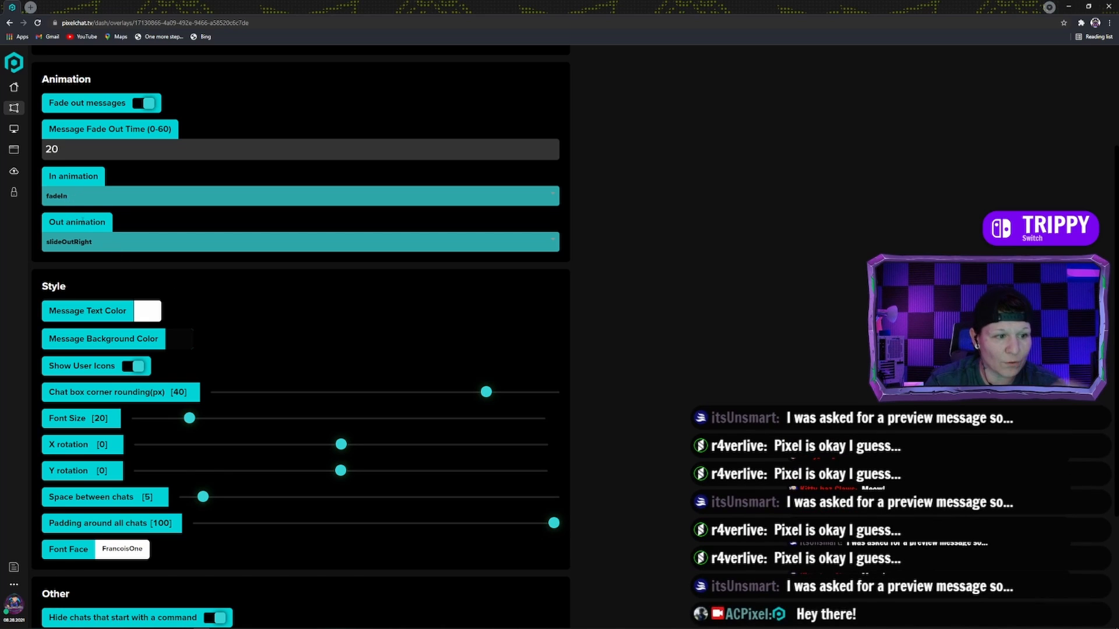
left_click(76, 245)
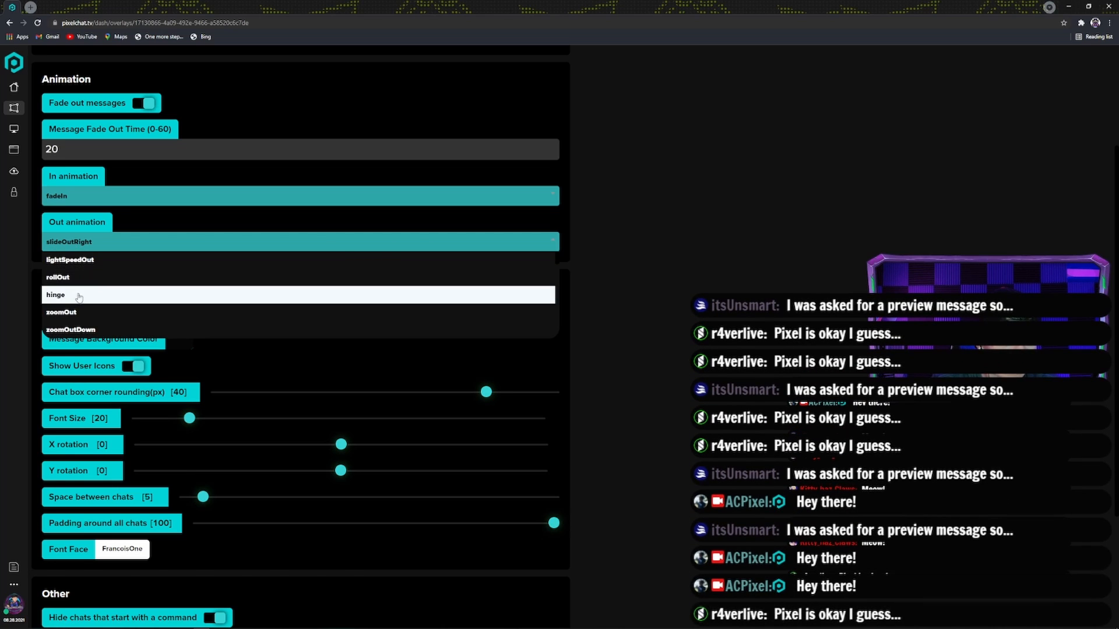
scroll(82, 303, "down", 5)
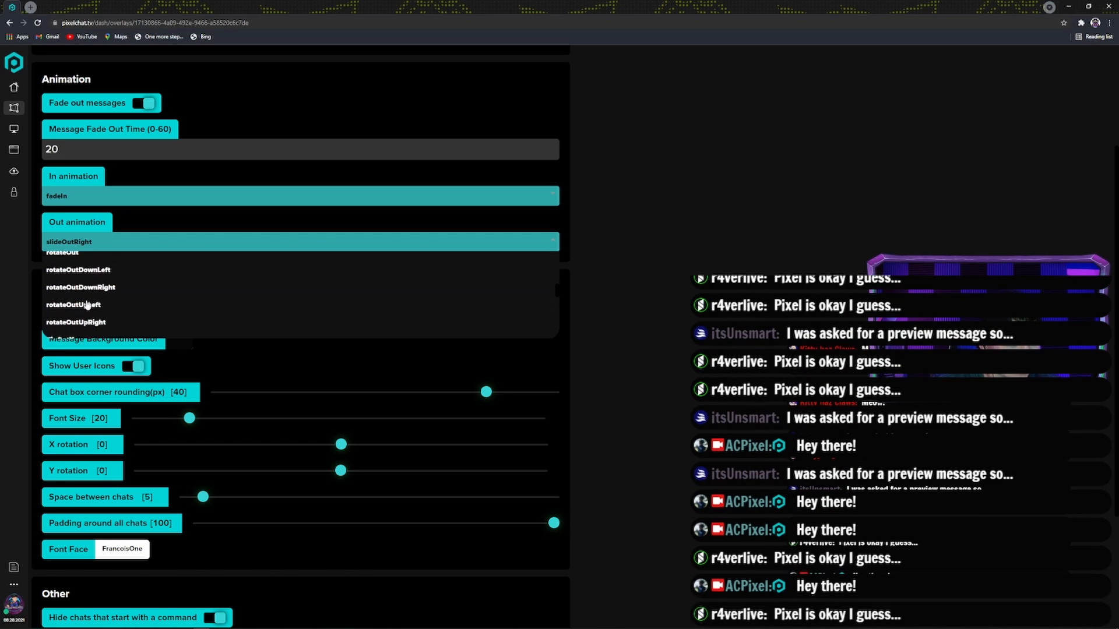
scroll(90, 303, "down", 3)
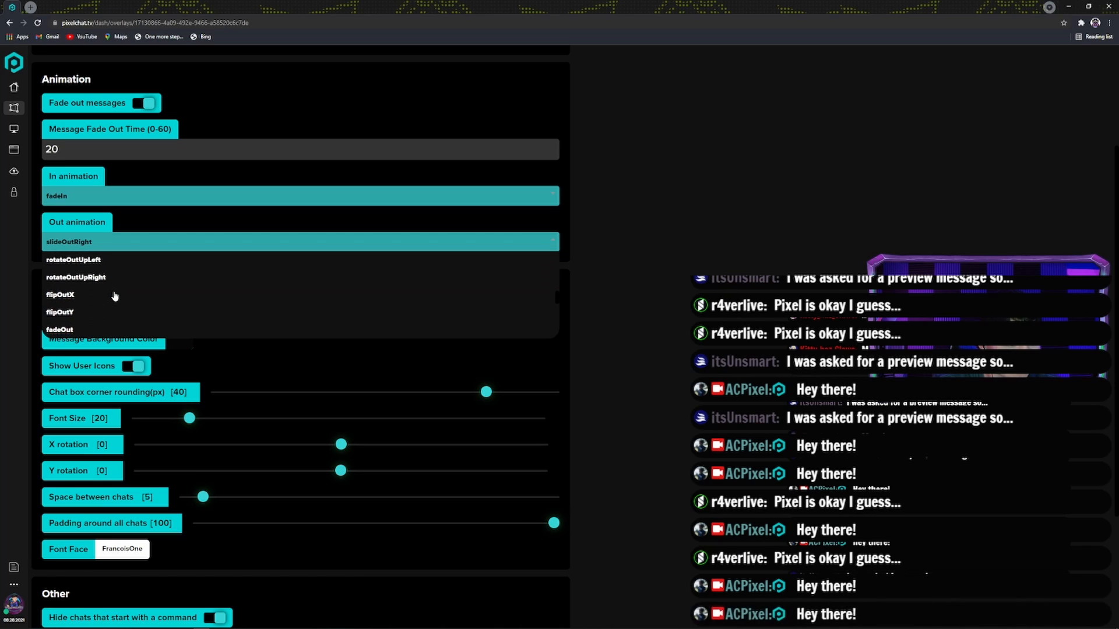
scroll(105, 298, "down", 2)
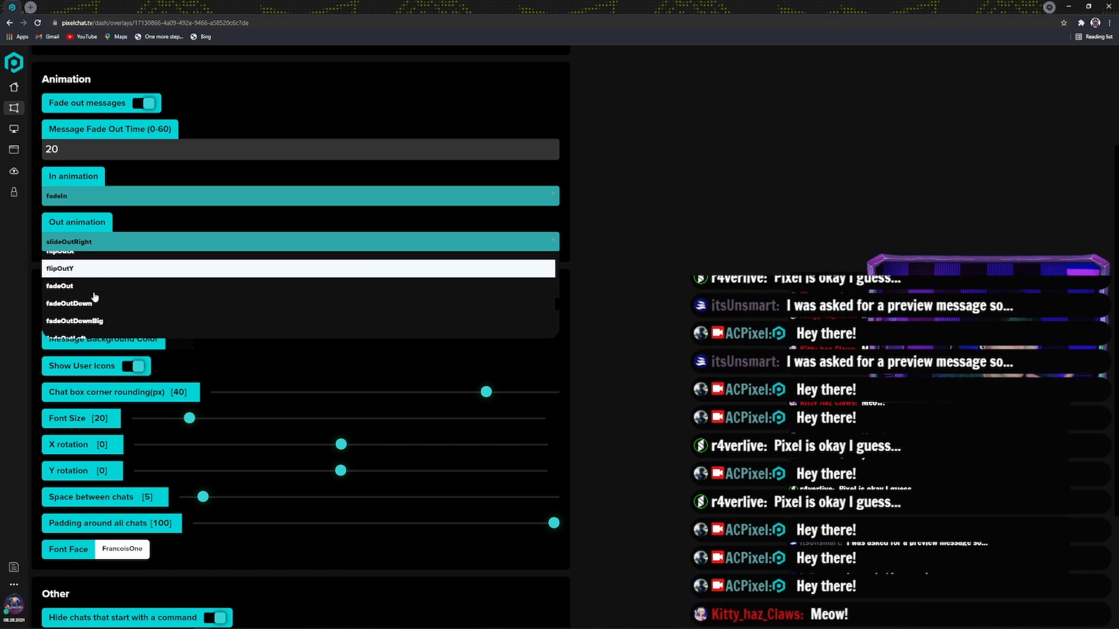
scroll(139, 305, "down", 4)
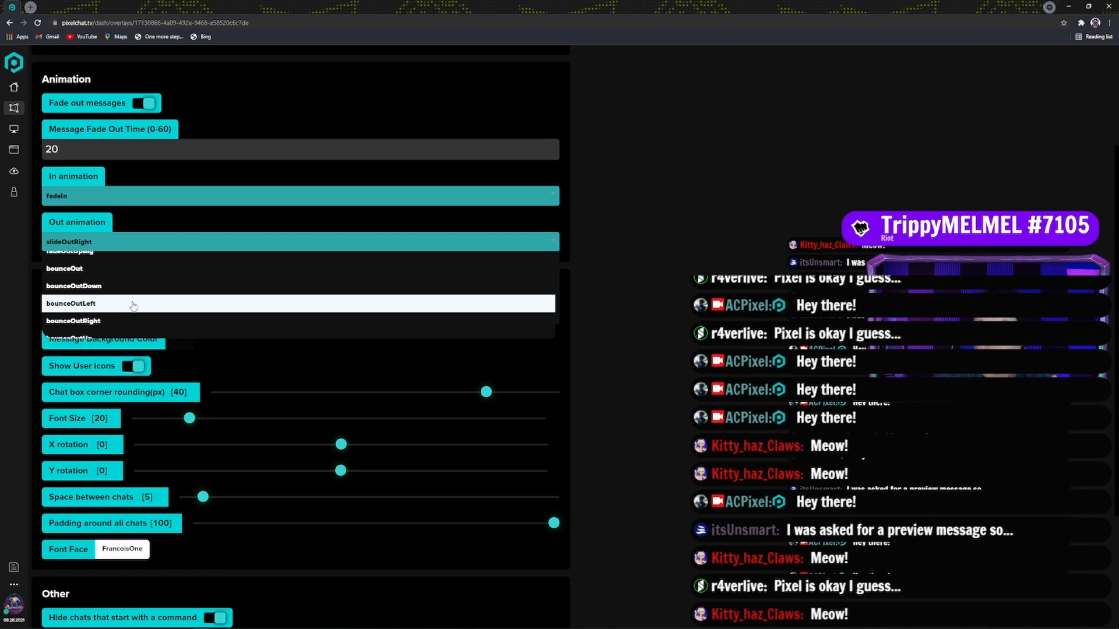
left_click(109, 272)
Set the chat overlay's message fade out time to 15
left_click(101, 246)
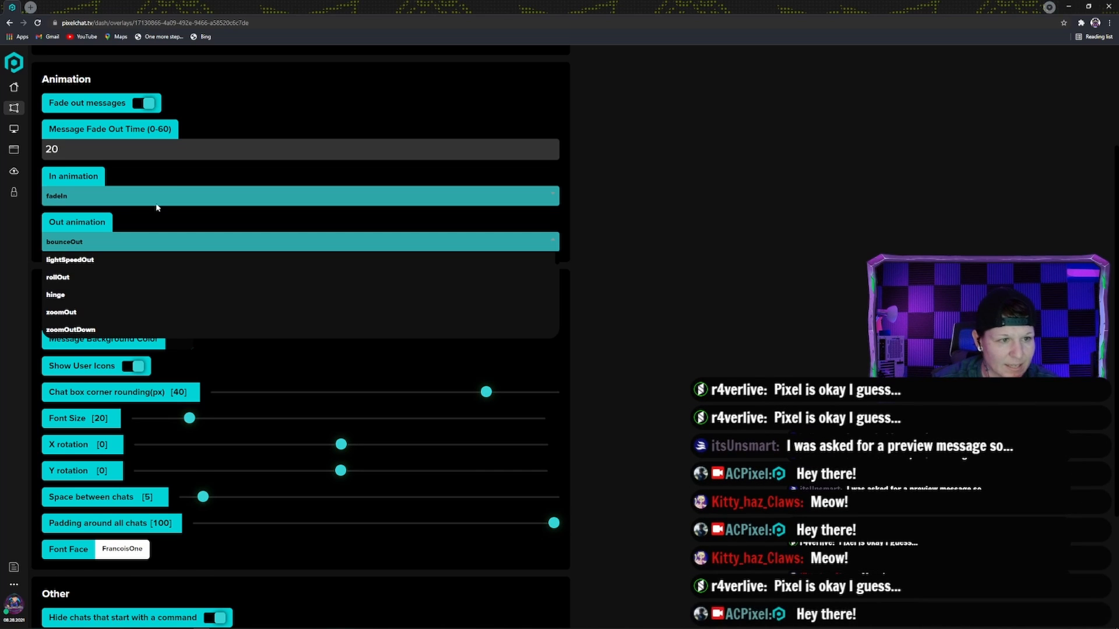
scroll(262, 141, "up", 2)
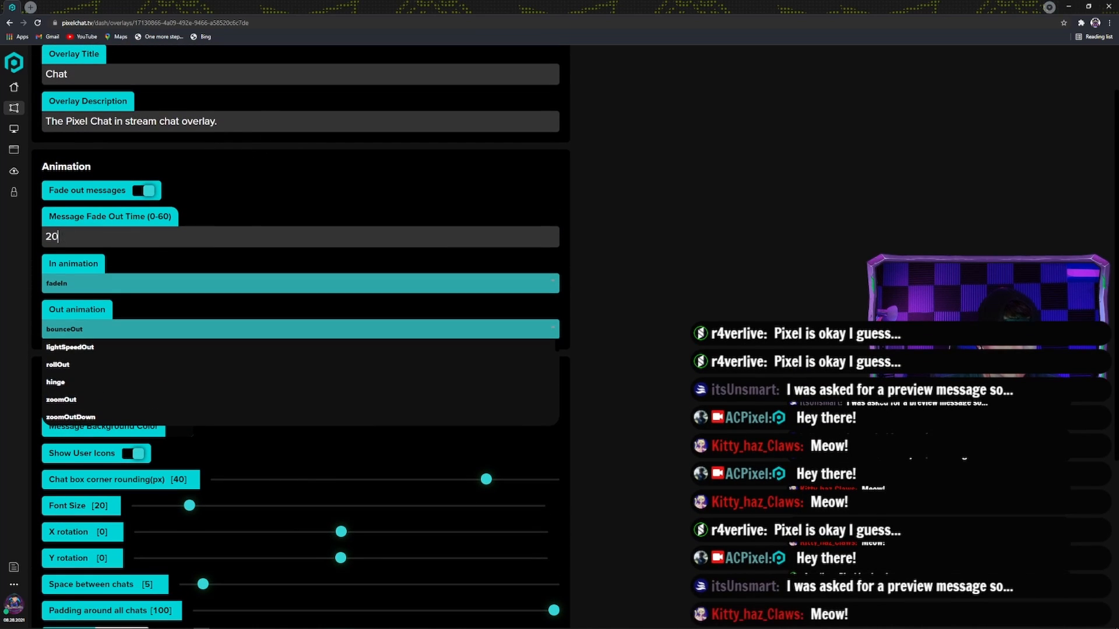
left_click_drag(58, 236, 46, 236)
type("15")
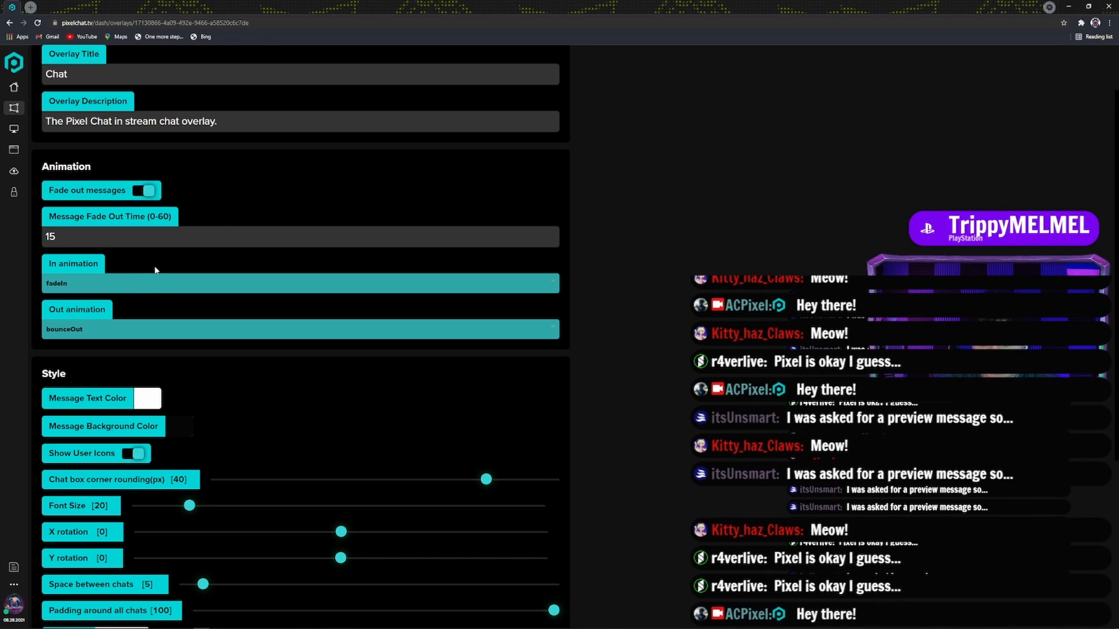
Look through the available Out animations and set the chat overlay's Out animation to hinge
left_click(79, 328)
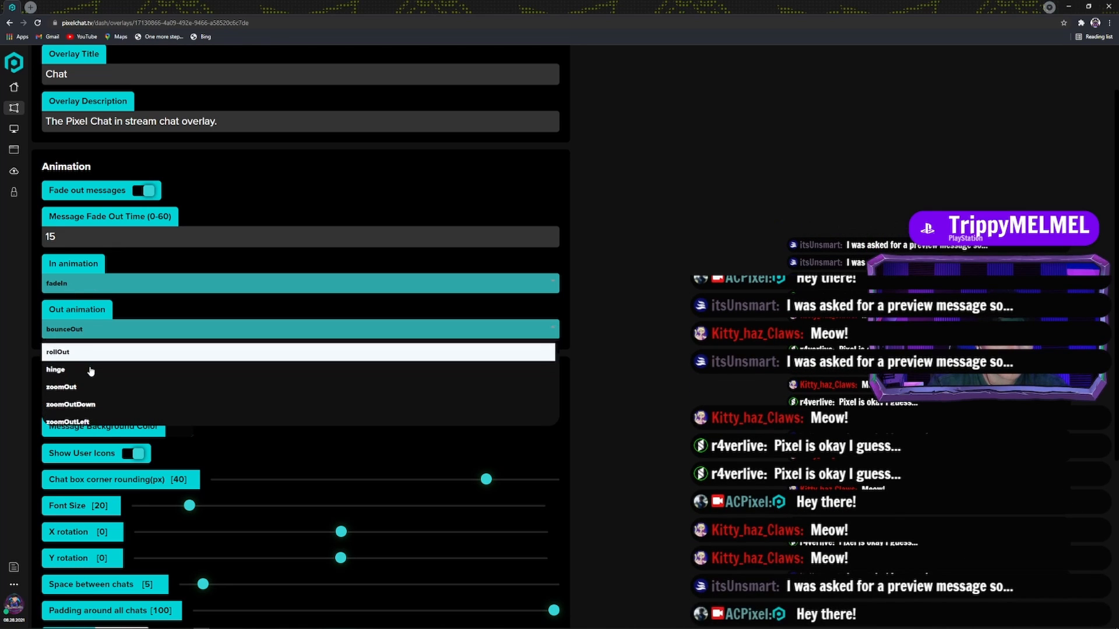
scroll(91, 372, "up", 6)
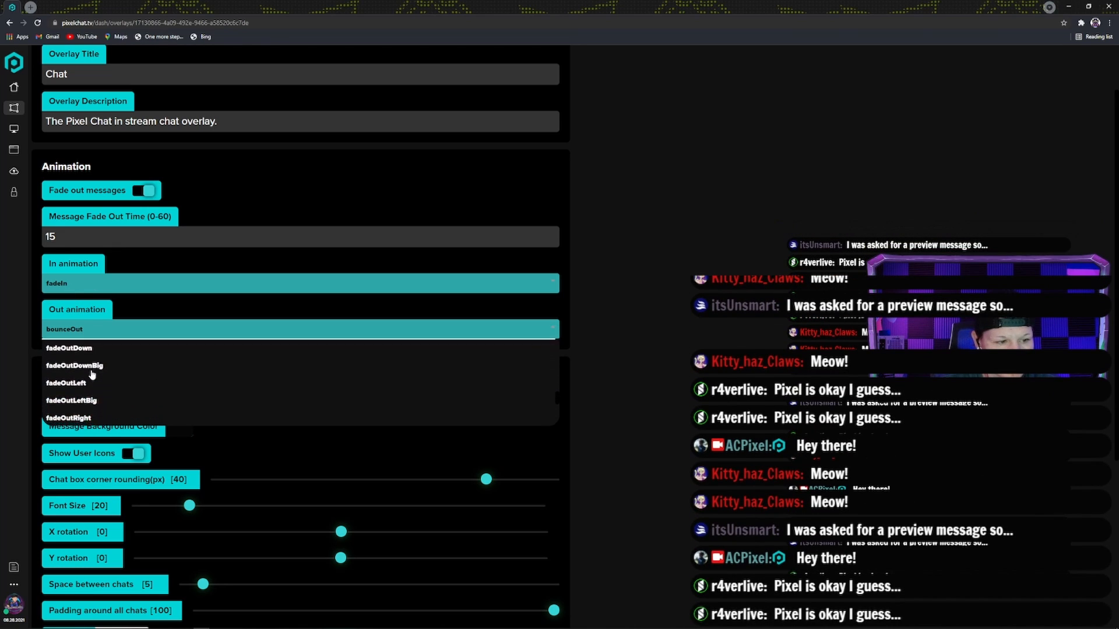
scroll(91, 375, "up", 3)
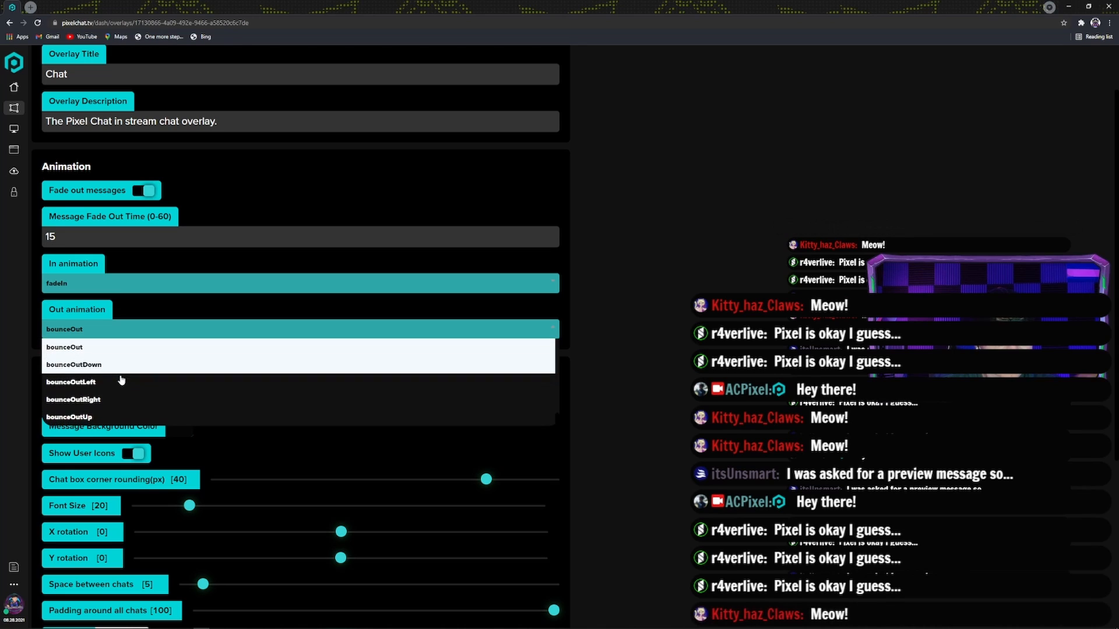
scroll(121, 380, "down", 3)
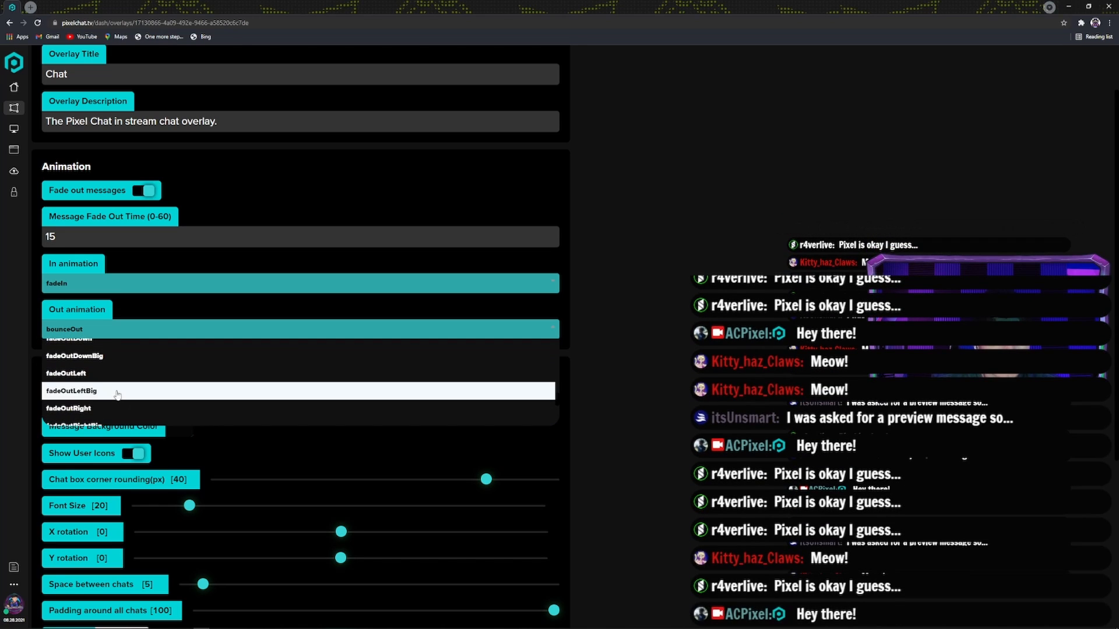
scroll(117, 395, "down", 5)
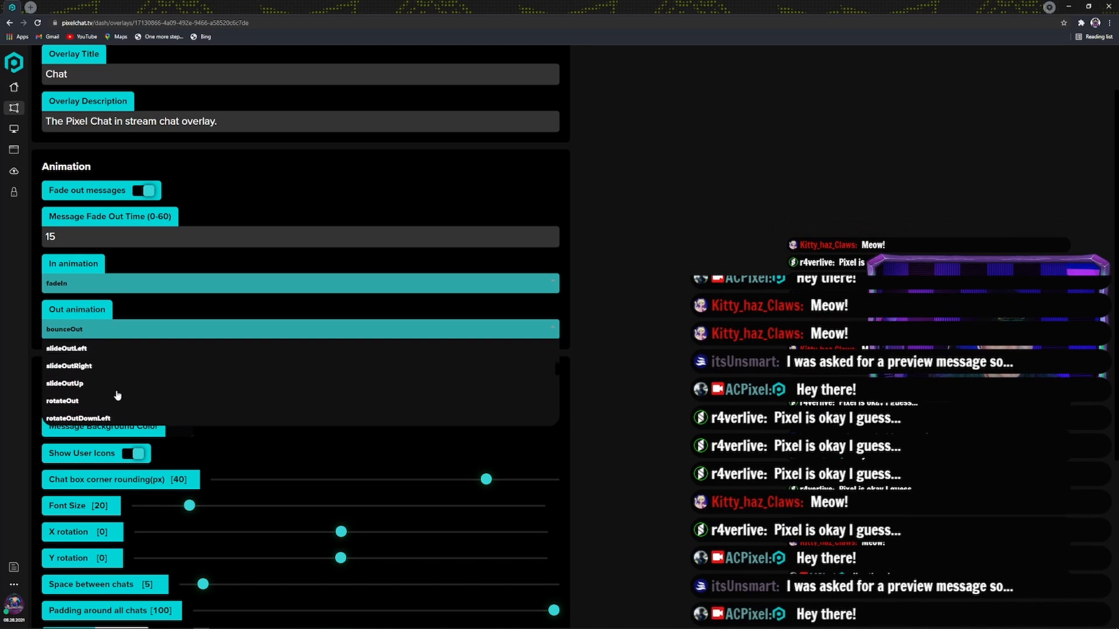
scroll(111, 390, "down", 4)
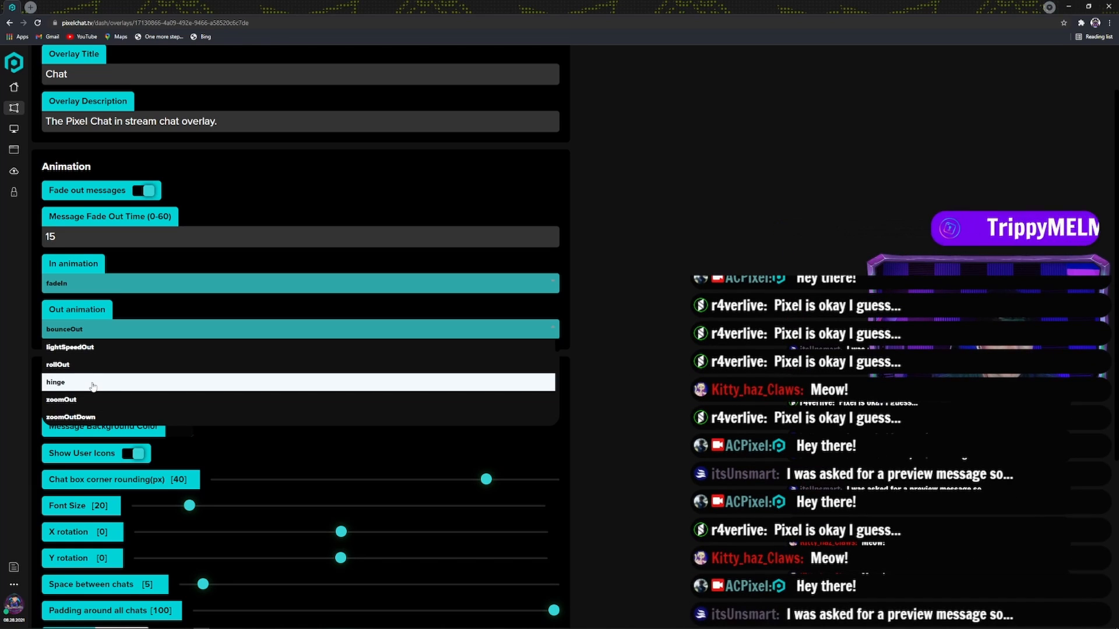
left_click(93, 386)
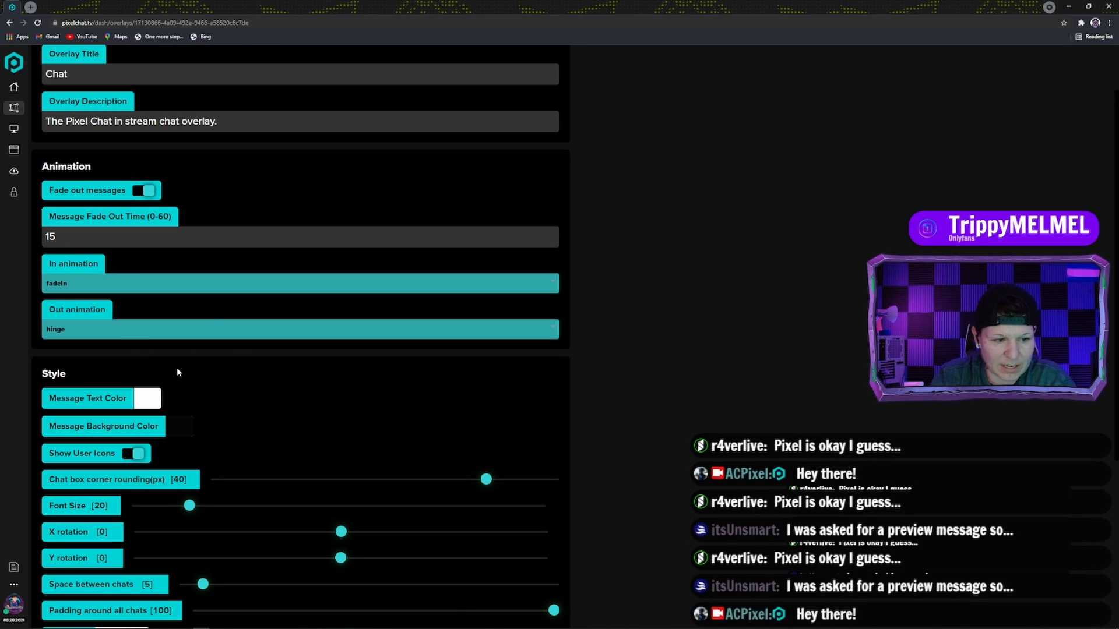
Set the message fade out time to 3 and the Out animation to rollOut
left_click_drag(59, 238, 12, 244)
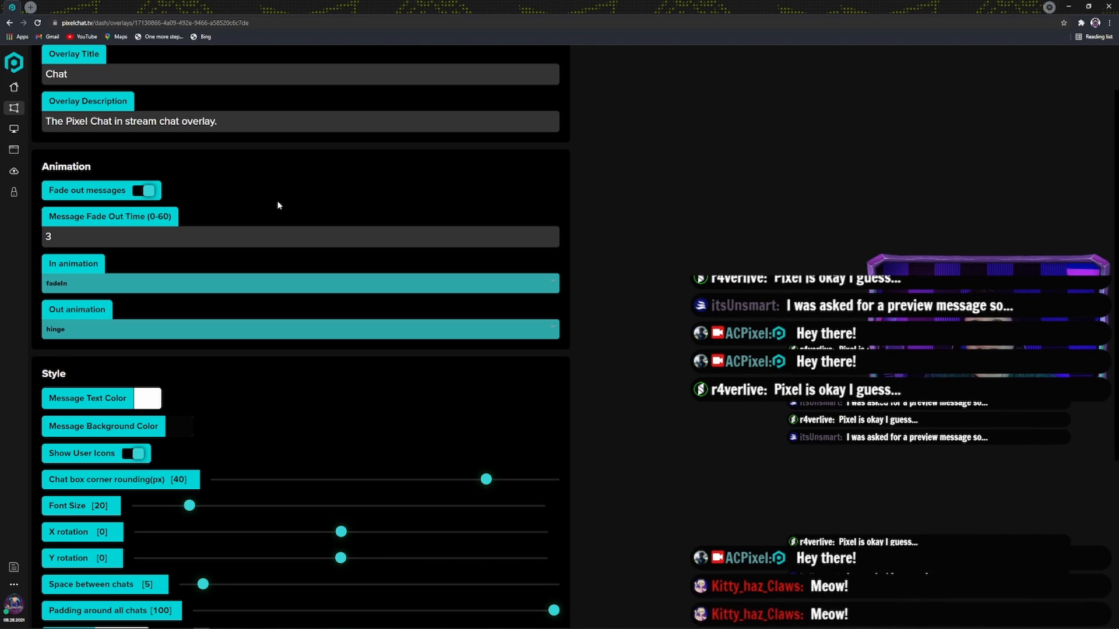
left_click(76, 329)
left_click(76, 367)
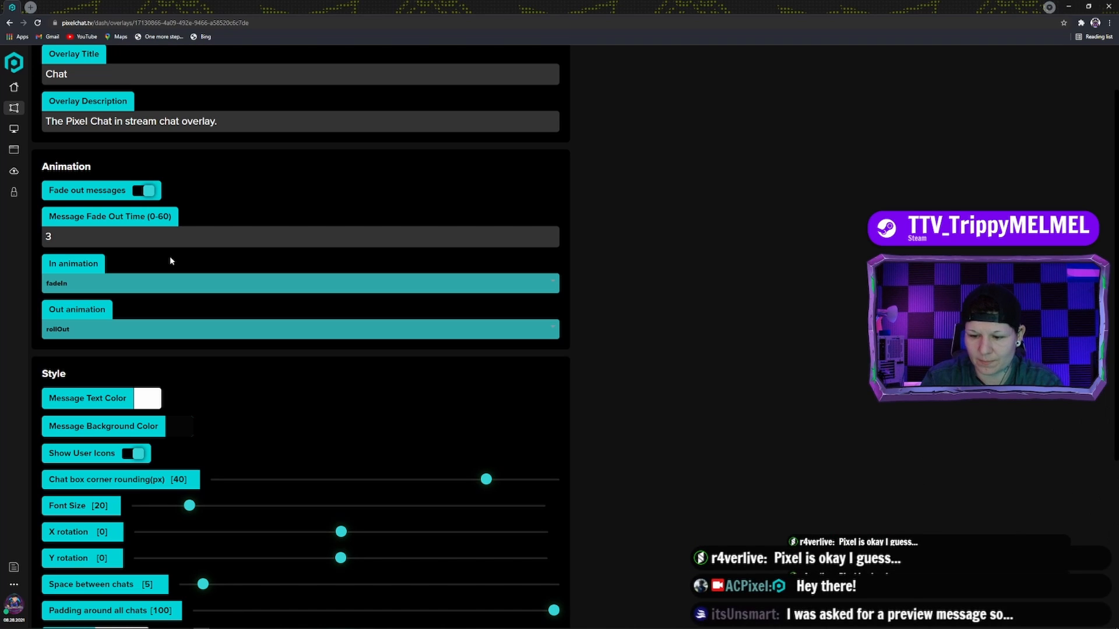
Try slideOutRight as the Out animation with the shorter message fade out time
left_click(173, 329)
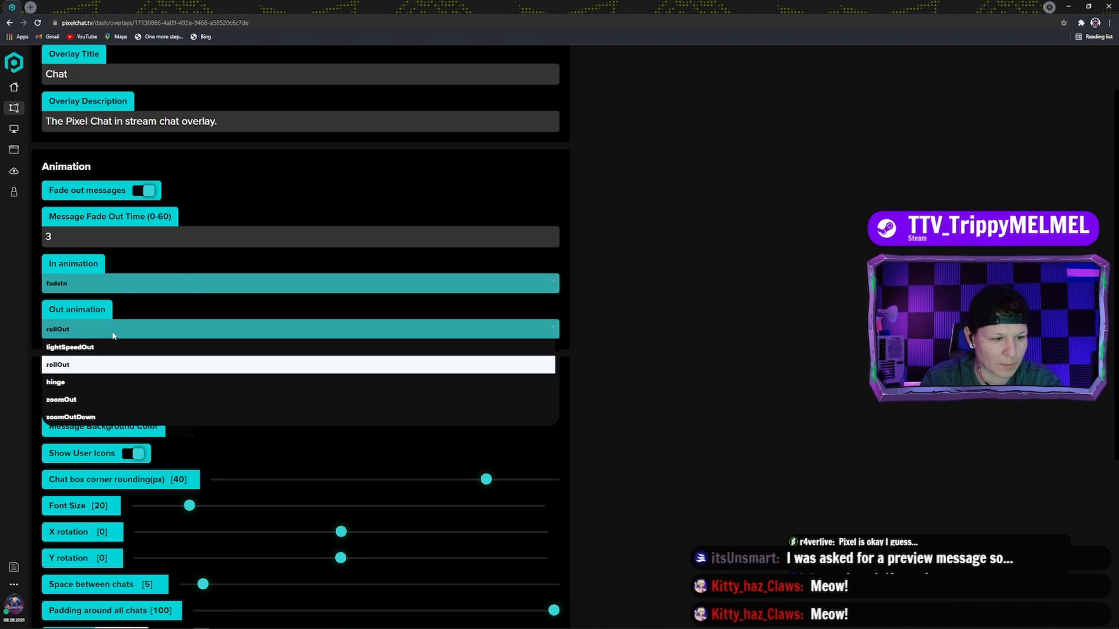
scroll(117, 390, "down", 10)
scroll(116, 390, "down", 5)
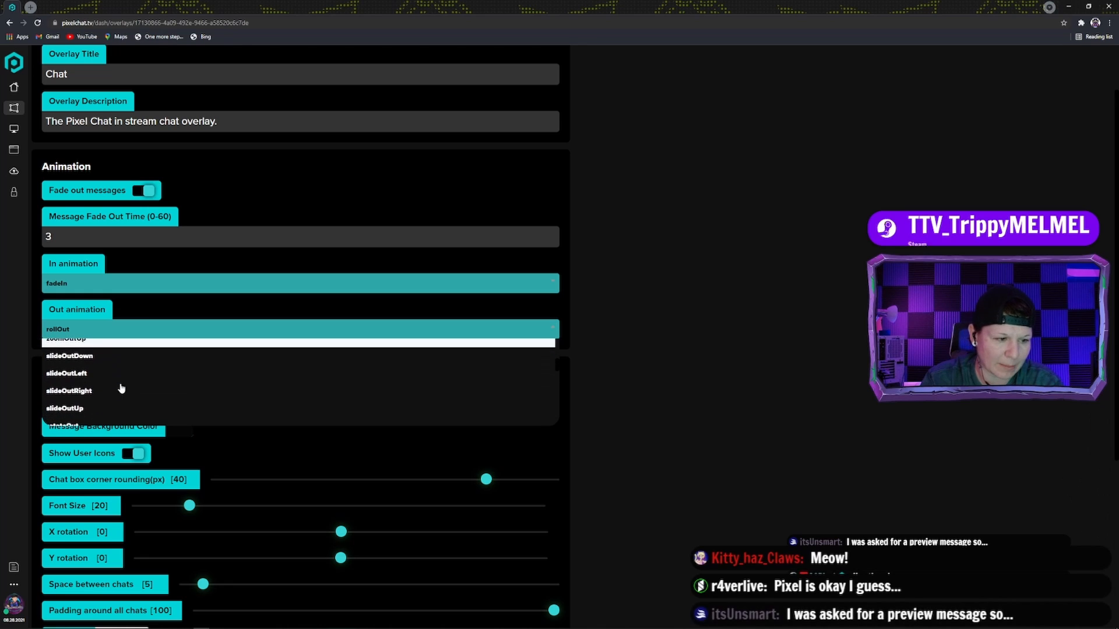
left_click(108, 390)
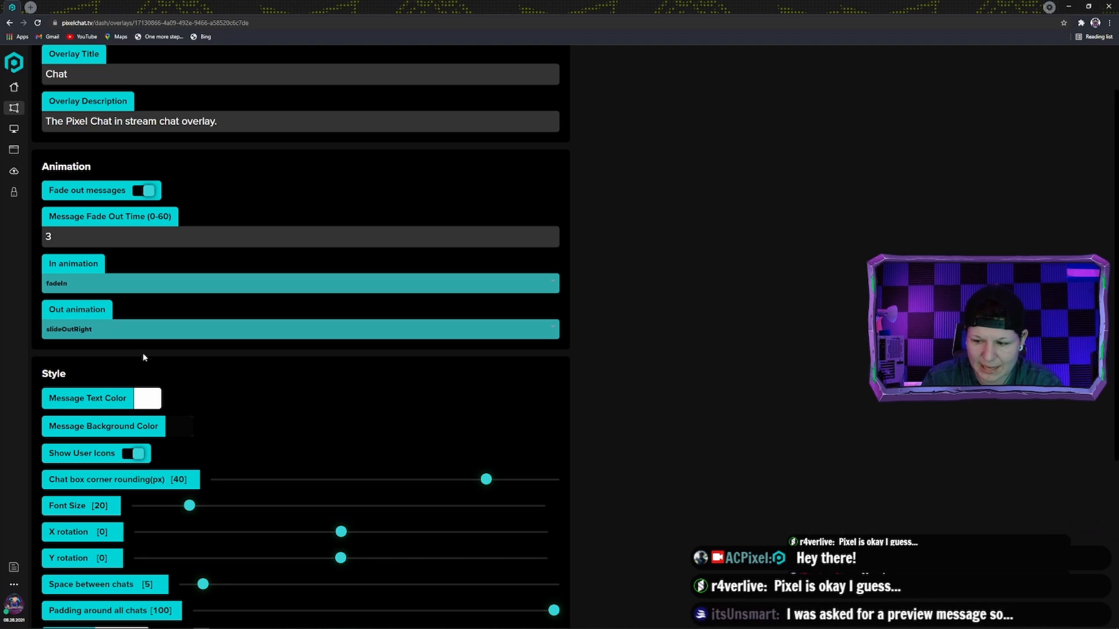
Set the chat overlay's Out animation to rotateOut
left_click(122, 329)
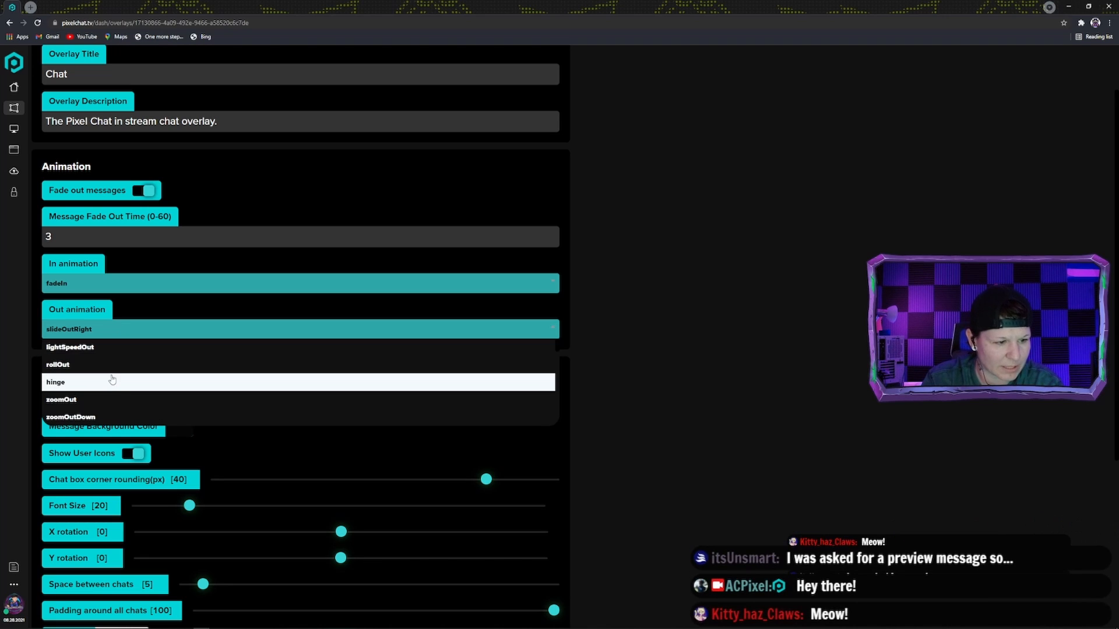
scroll(110, 380, "down", 3)
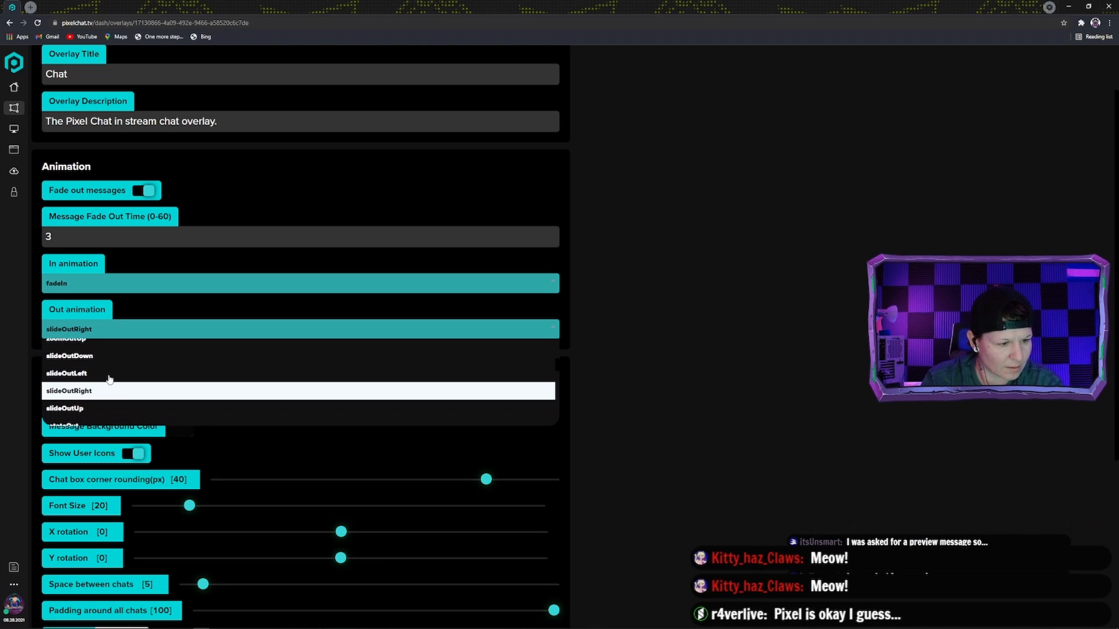
scroll(109, 379, "down", 3)
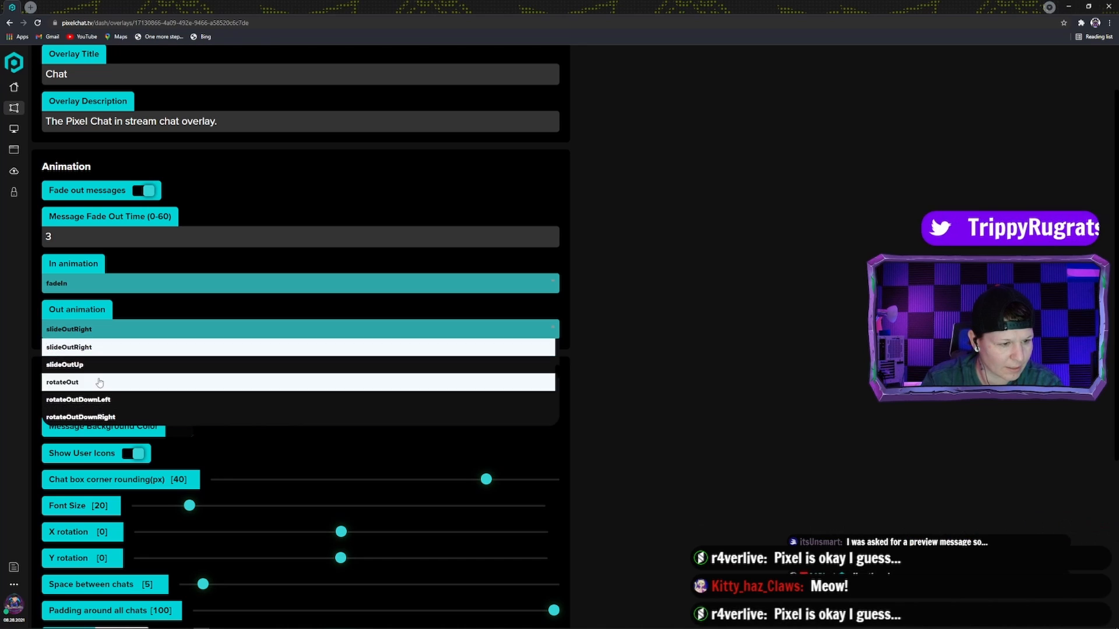
left_click(100, 382)
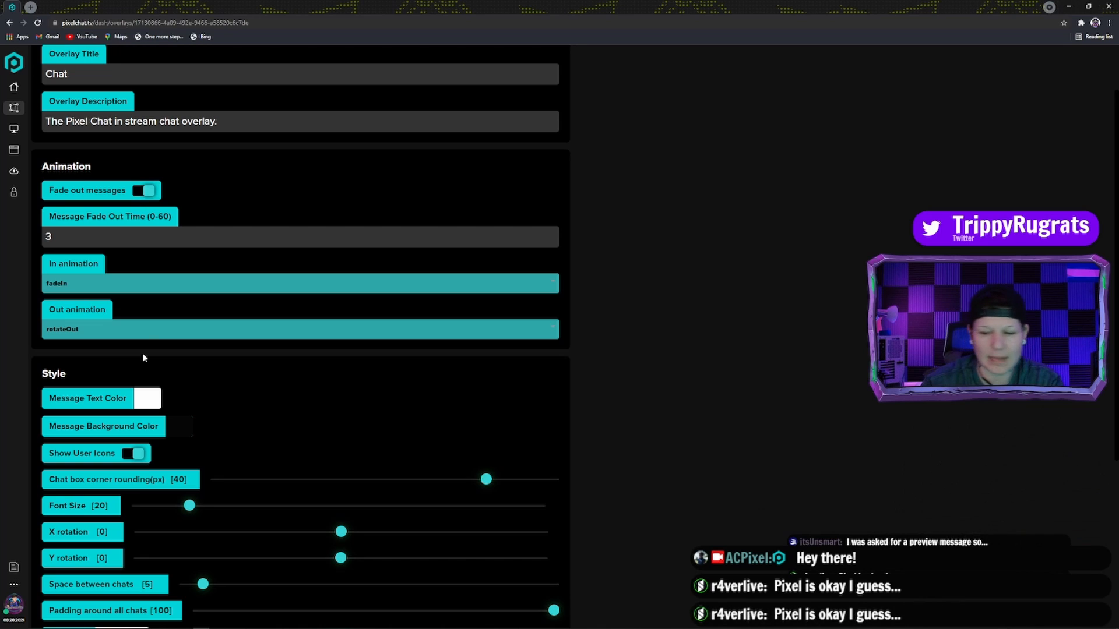
Change the chat overlay's message background color to a bright purple
scroll(225, 382, "down", 1)
scroll(225, 383, "down", 1)
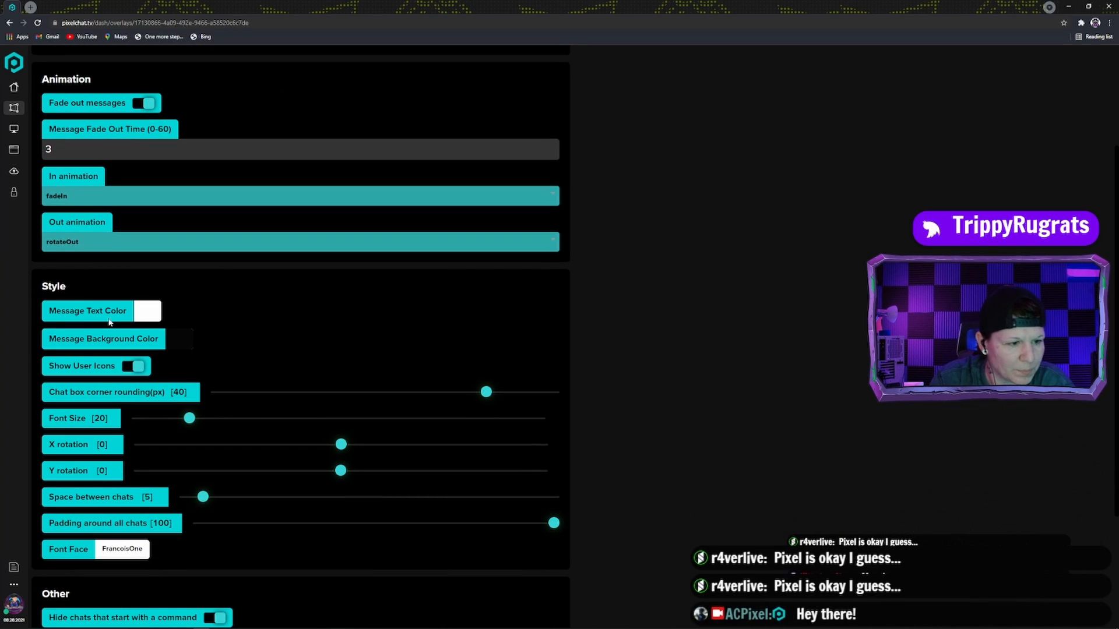
left_click(181, 340)
left_click(119, 415)
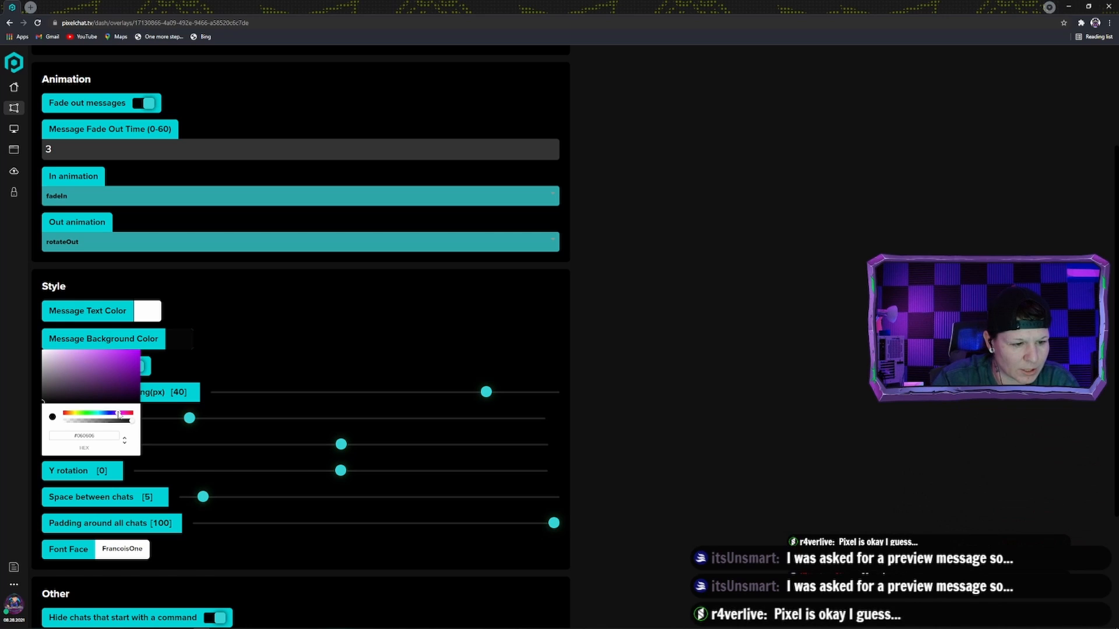
left_click(135, 353)
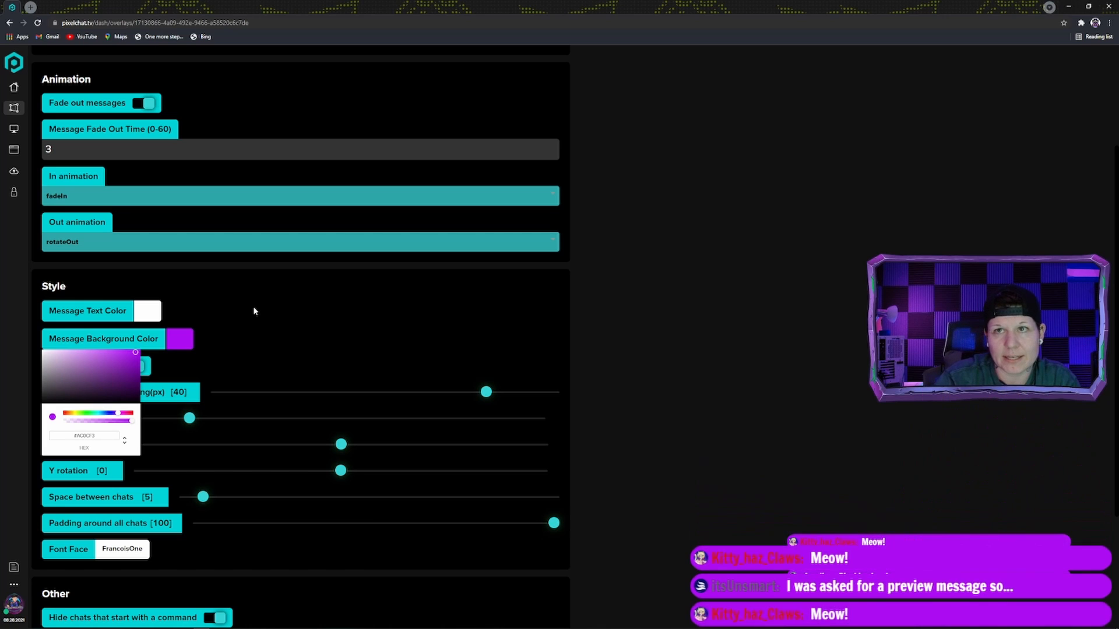
left_click(222, 303)
Change the chat overlay's message text color to near-black
left_click(148, 311)
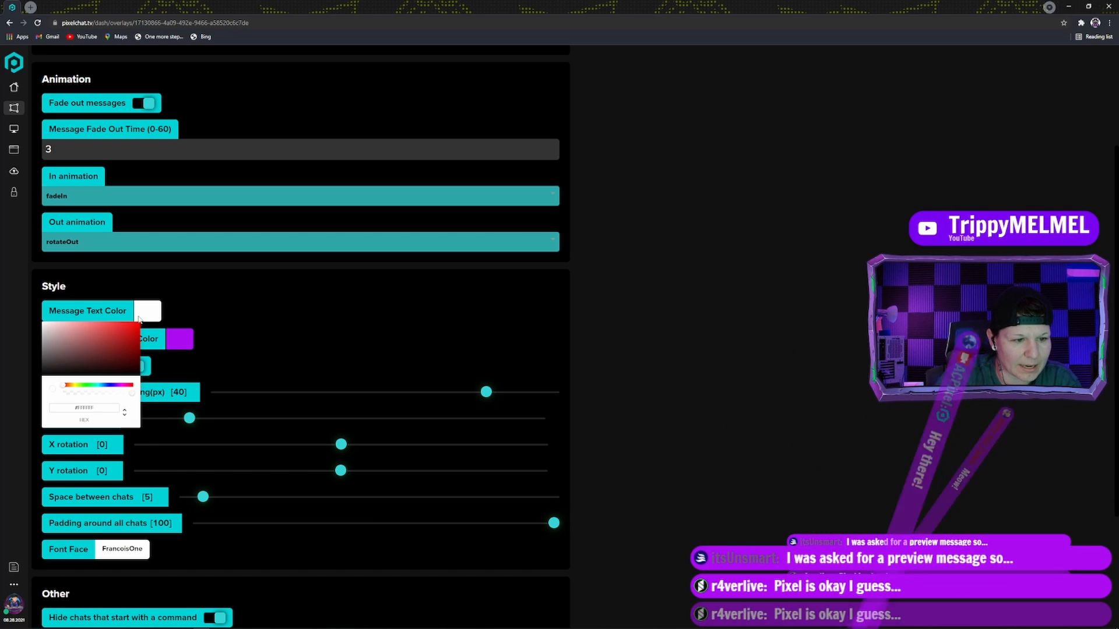
left_click(48, 373)
left_click(276, 310)
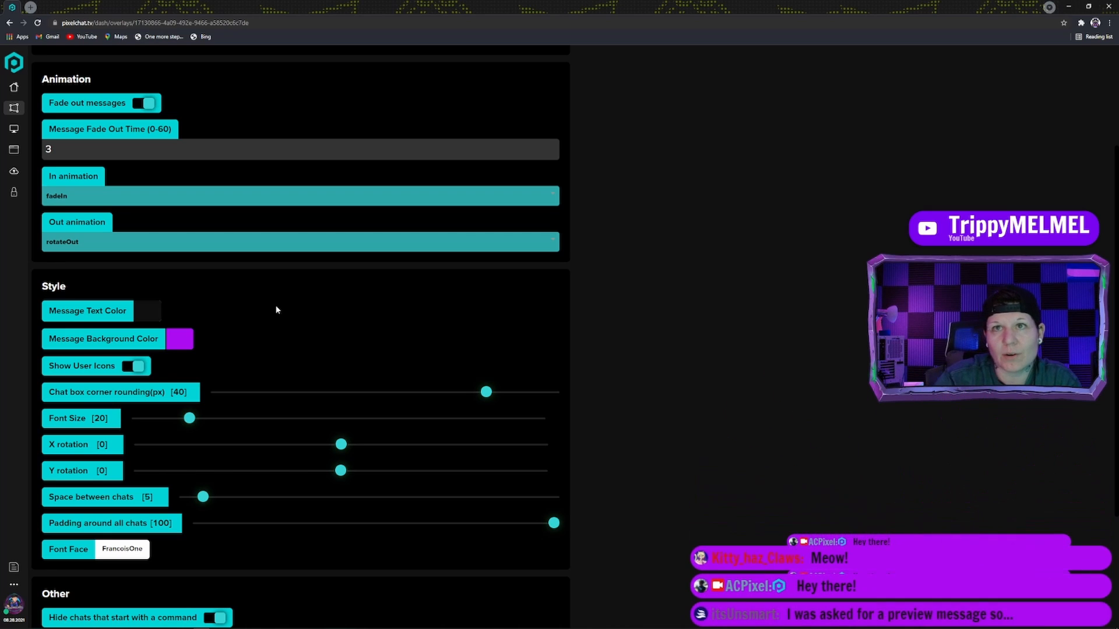
Try a bright blue as the chat overlay's message background color
left_click(172, 342)
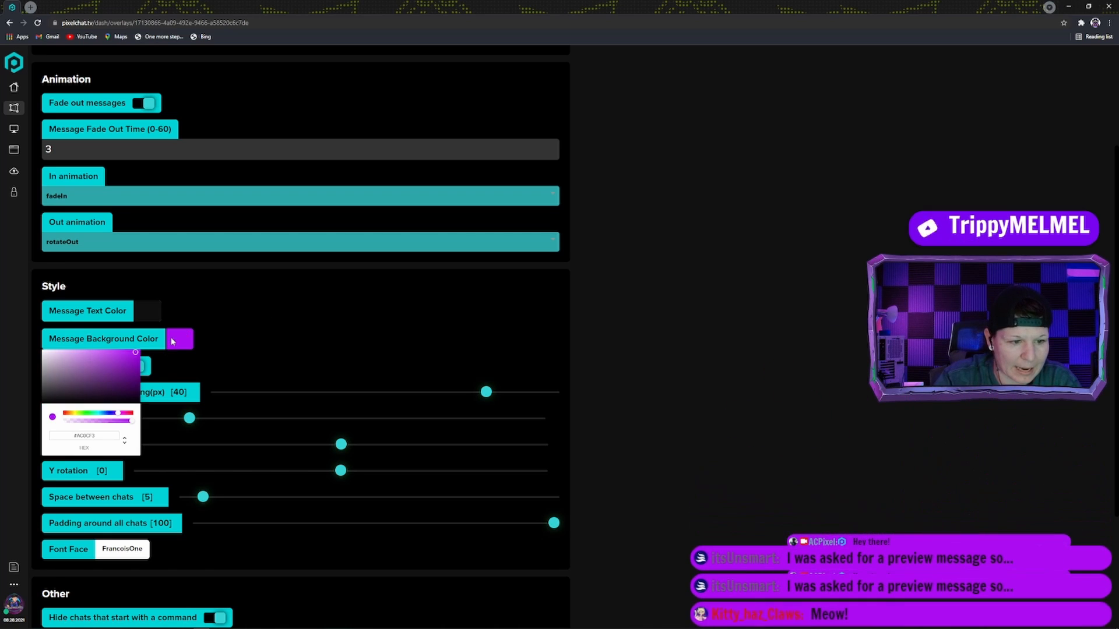
left_click(100, 413)
left_click(331, 307)
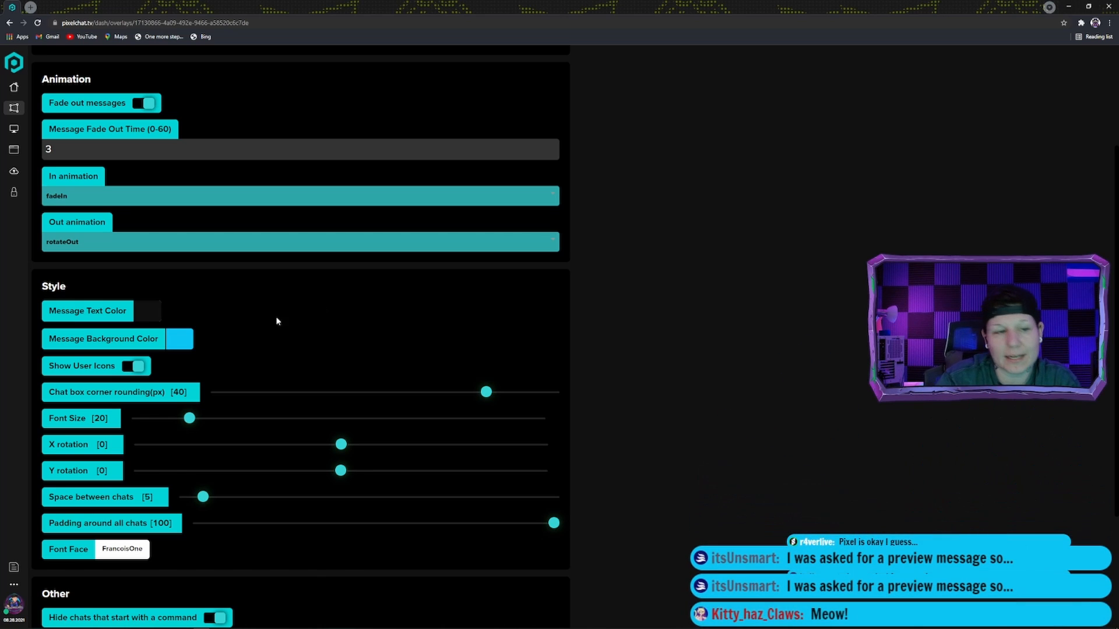
Set the chat overlay's message background color to a light gray
left_click(181, 345)
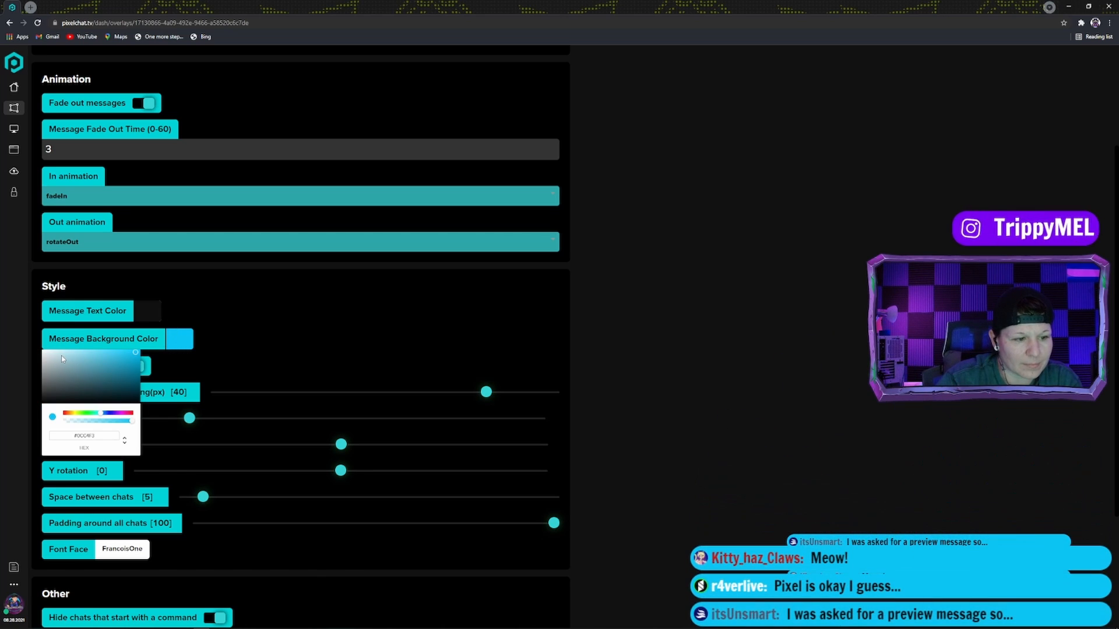
left_click(51, 369)
left_click(267, 321)
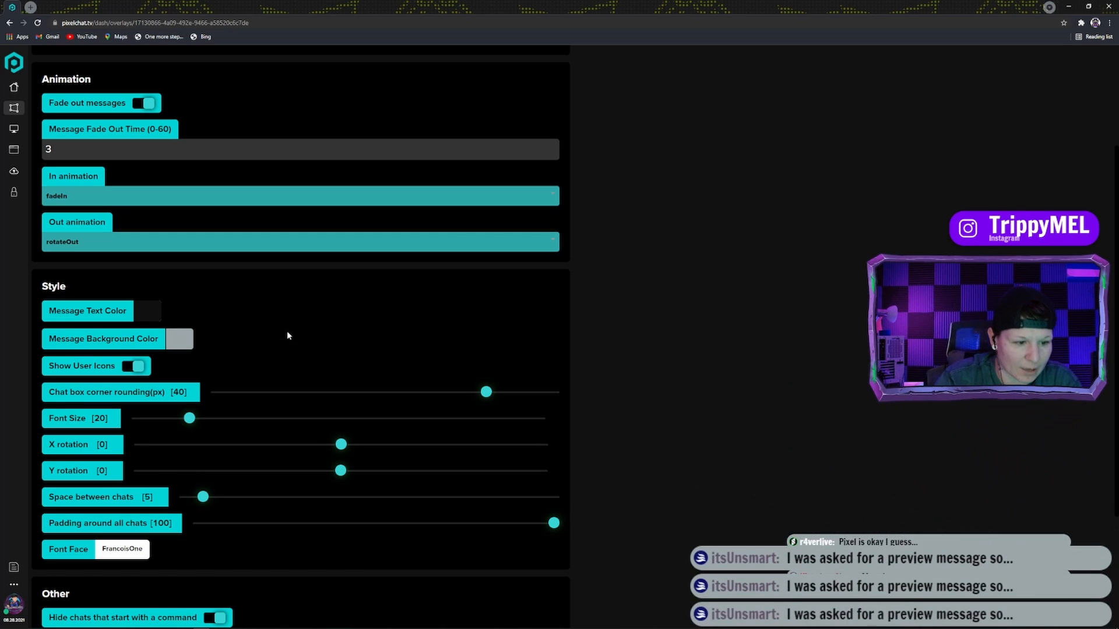
Try font sizes of 13 and 18 for the chat overlay, and set the size back to 20
scroll(319, 352, "down", 2)
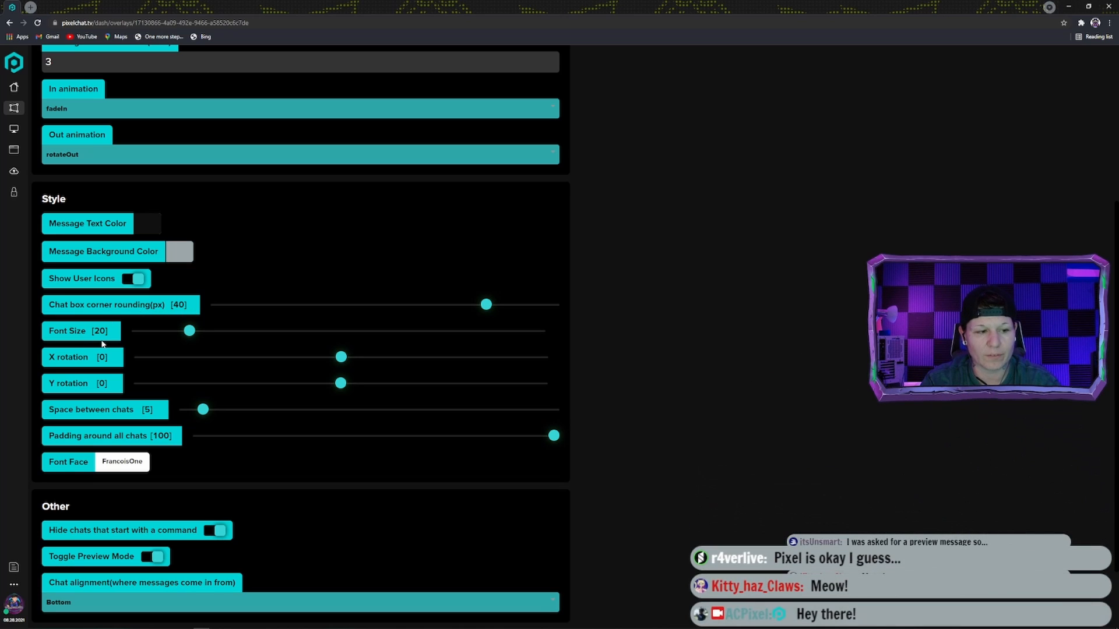
left_click_drag(191, 336, 164, 338)
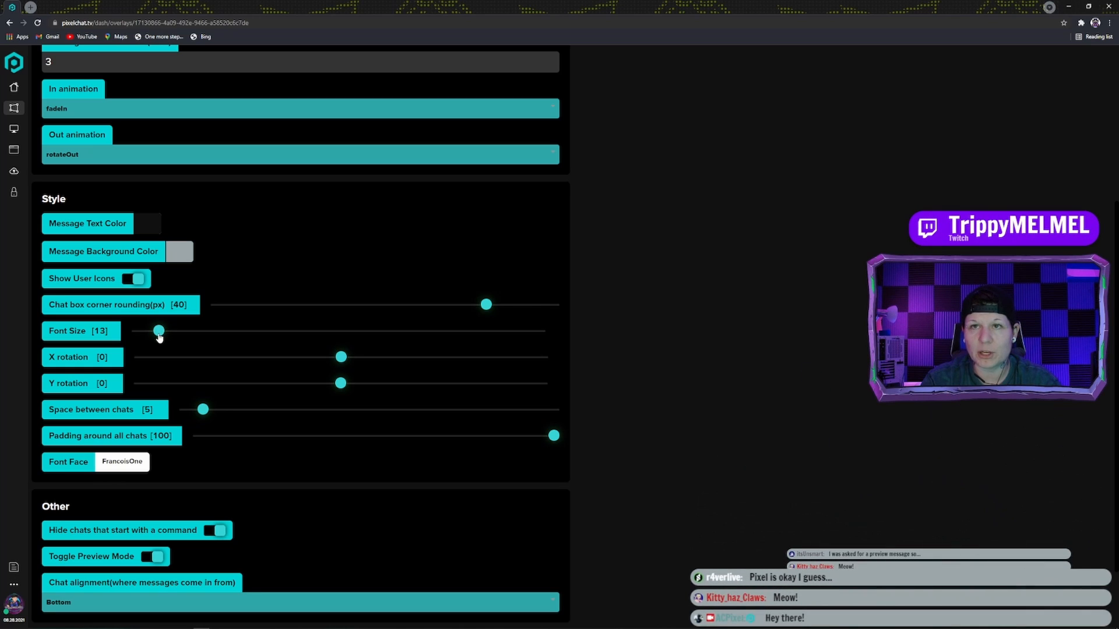
left_click_drag(178, 338, 171, 339)
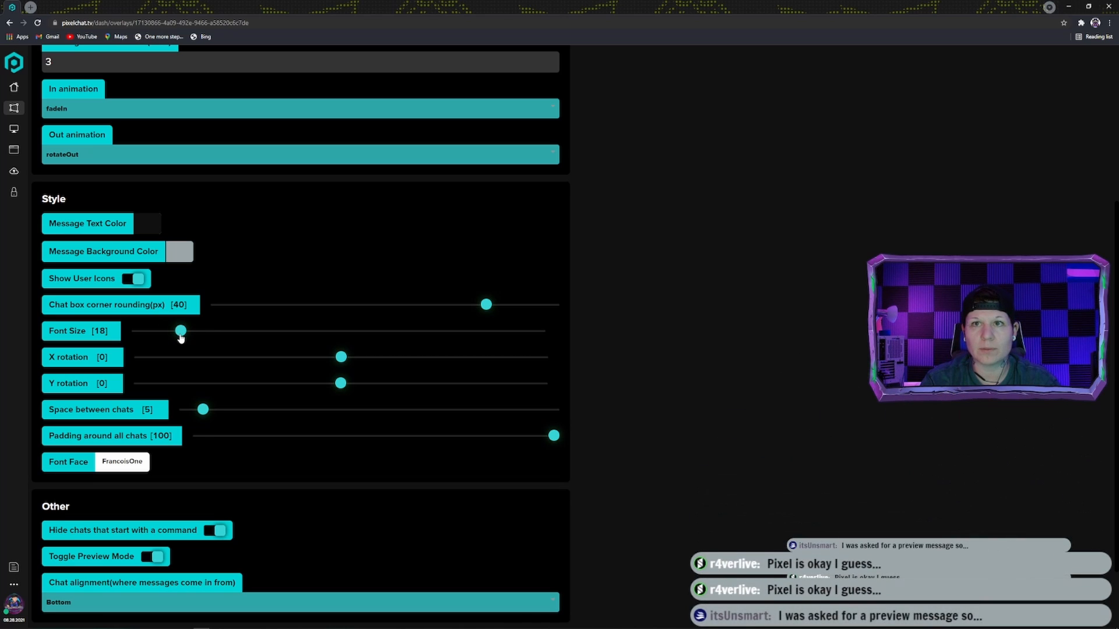
left_click_drag(181, 338, 189, 338)
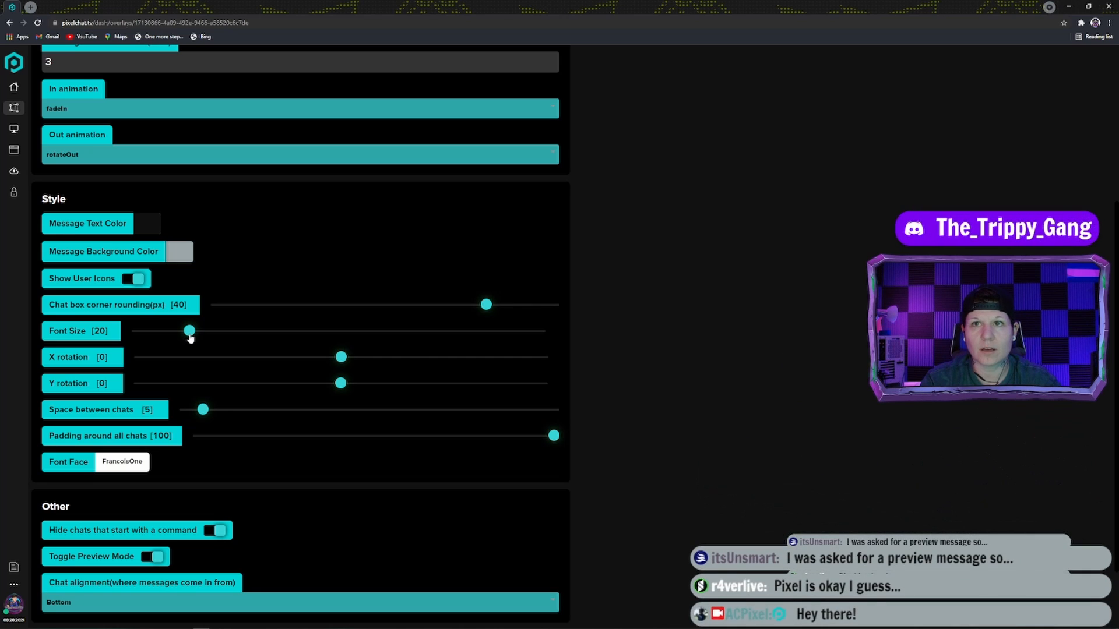
left_click_drag(190, 338, 183, 338)
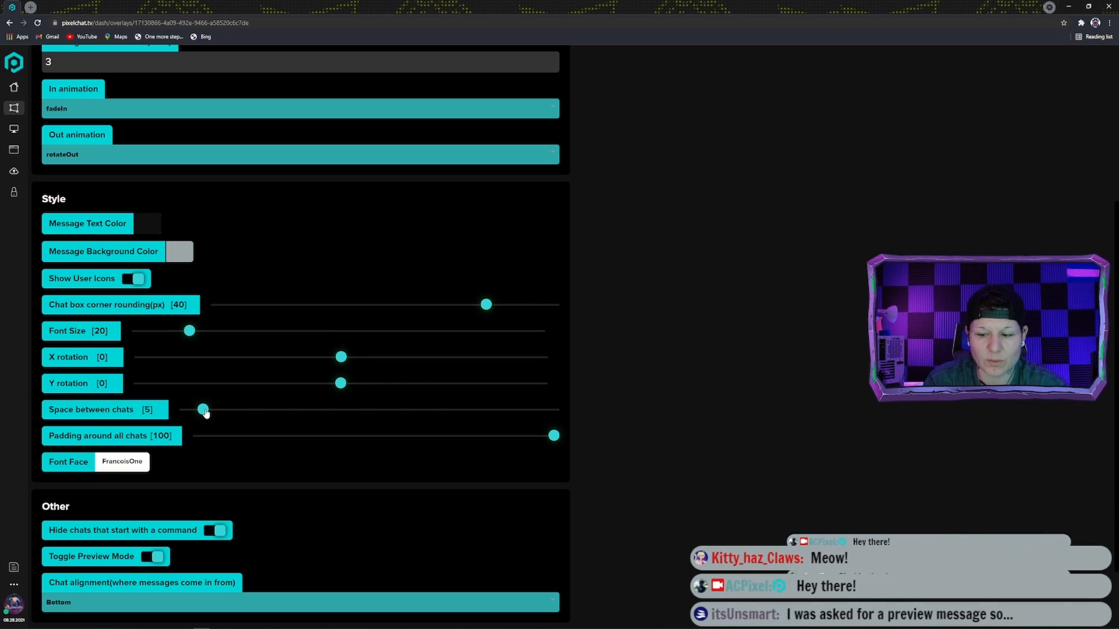
Try a spacing of 76 between chats and hidden user icons, restoring the spacing to 5 and the icons to shown
left_click_drag(206, 412, 467, 425)
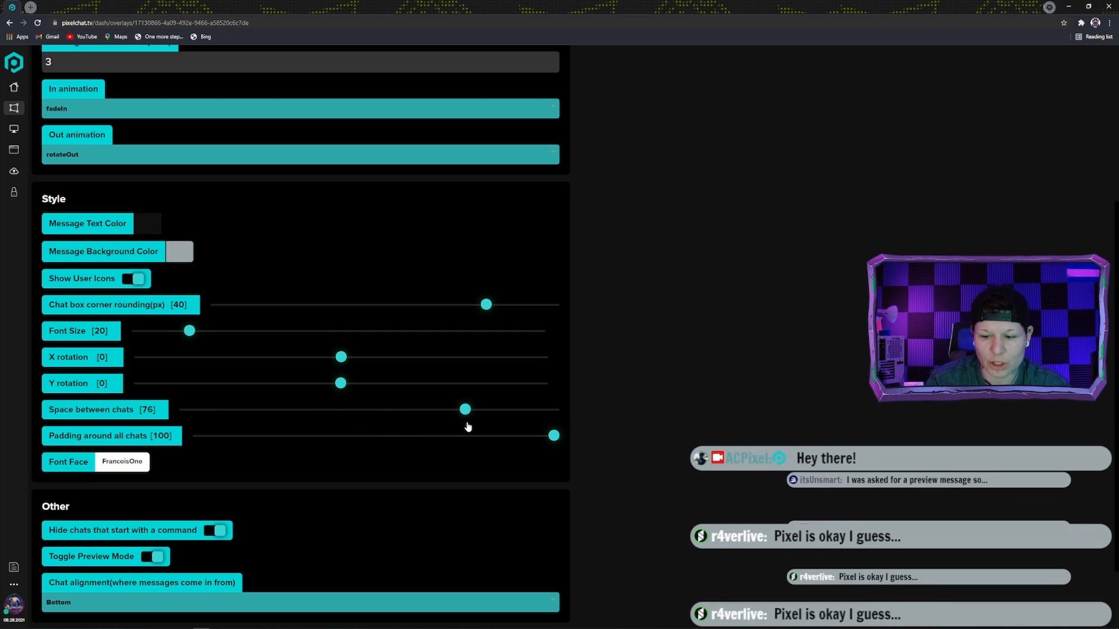
left_click_drag(342, 430, 230, 418)
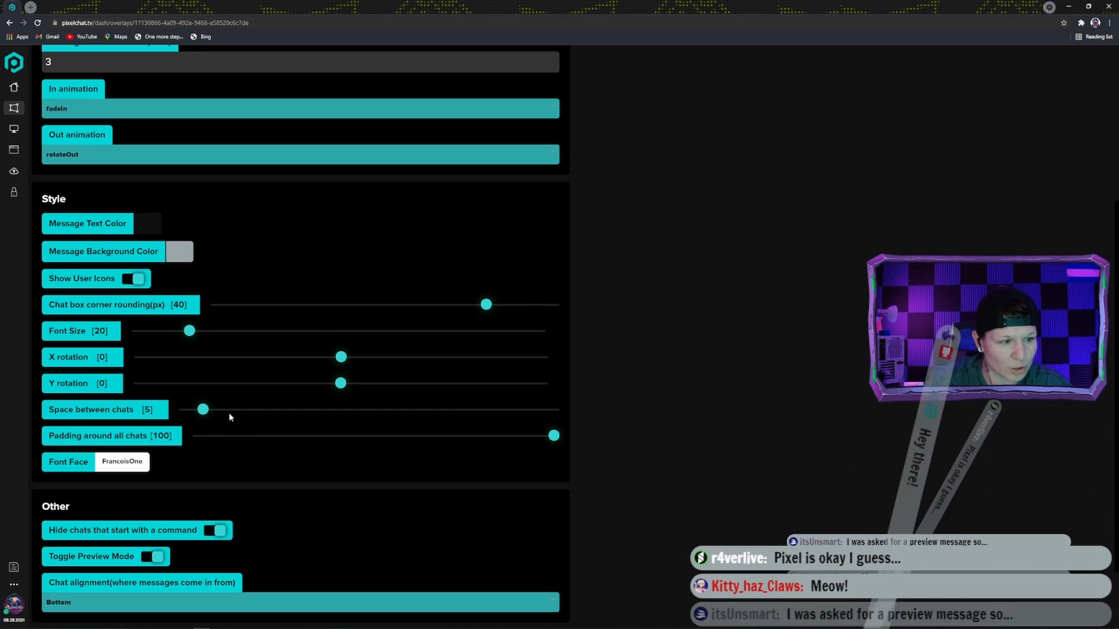
left_click(140, 280)
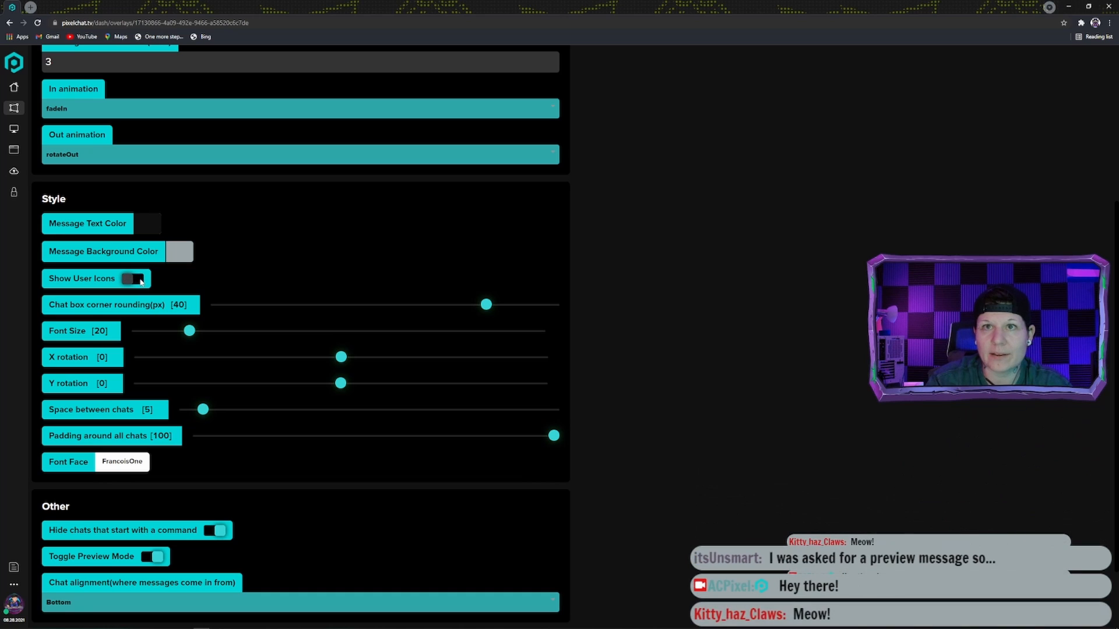
left_click(140, 280)
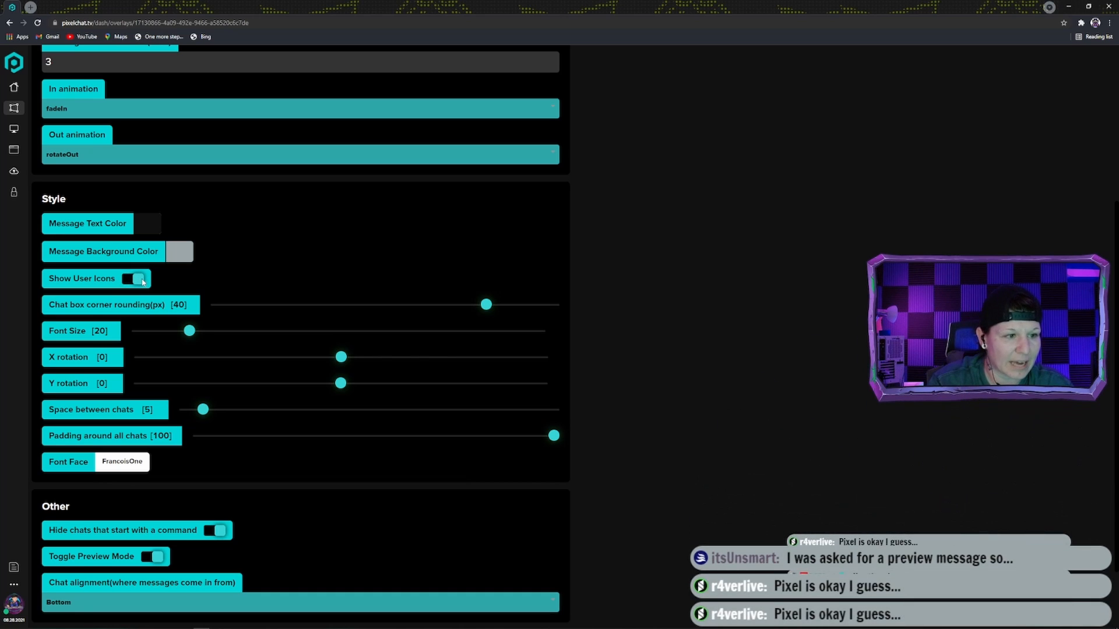
Try the chat overlay with message fade-out turned off, and turn fade-out back on
scroll(294, 250, "up", 2)
scroll(299, 250, "up", 1)
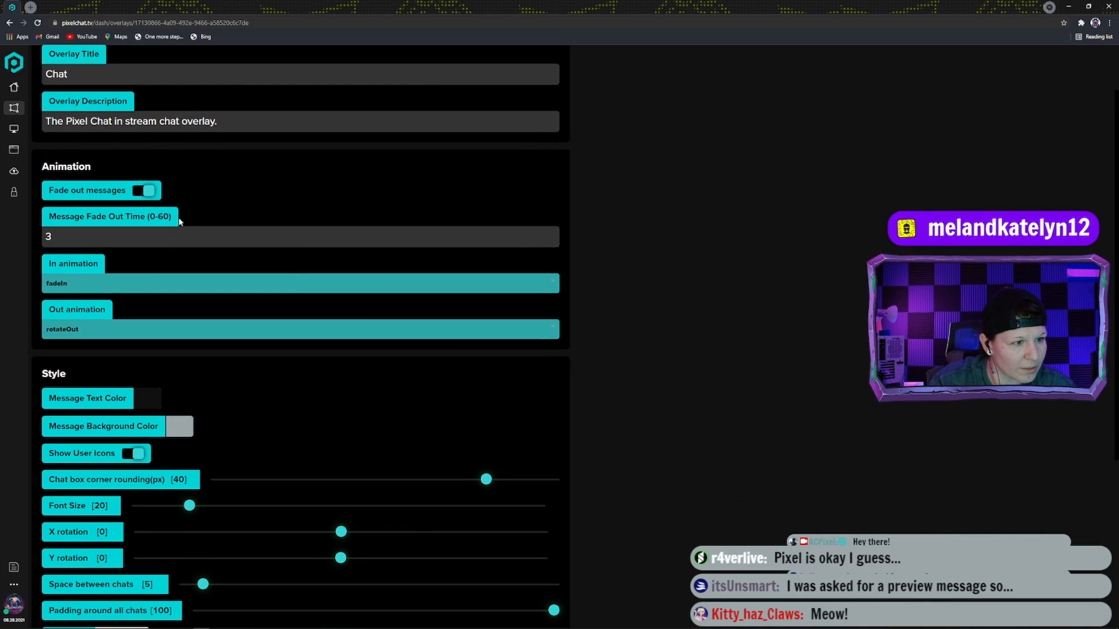
left_click(147, 192)
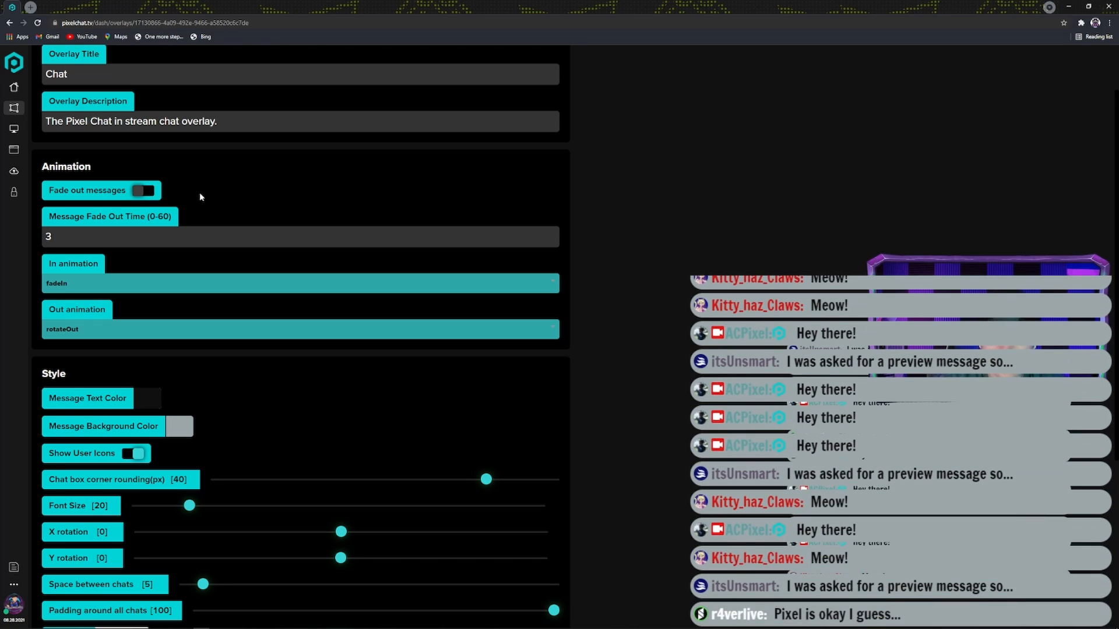
left_click(139, 193)
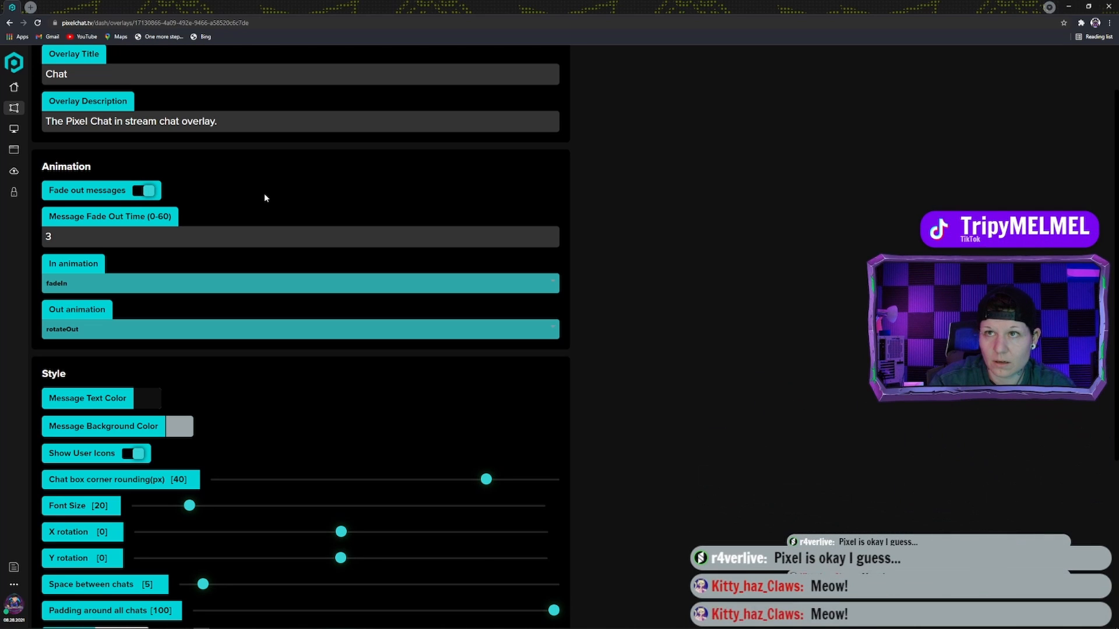
scroll(239, 193, "up", 2)
scroll(235, 215, "down", 1)
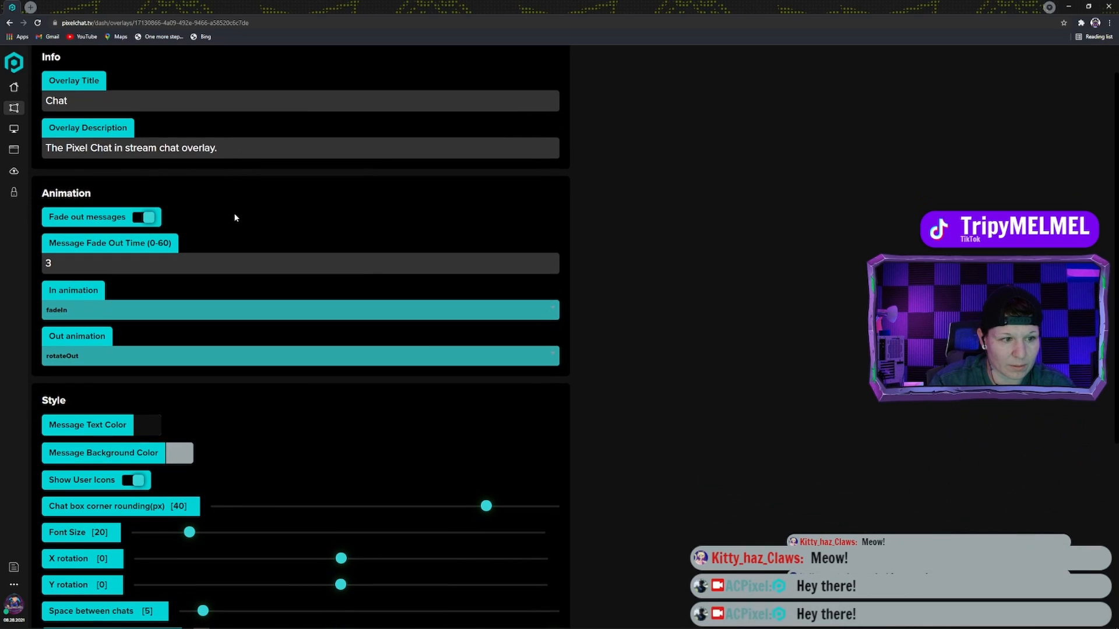
left_click(149, 220)
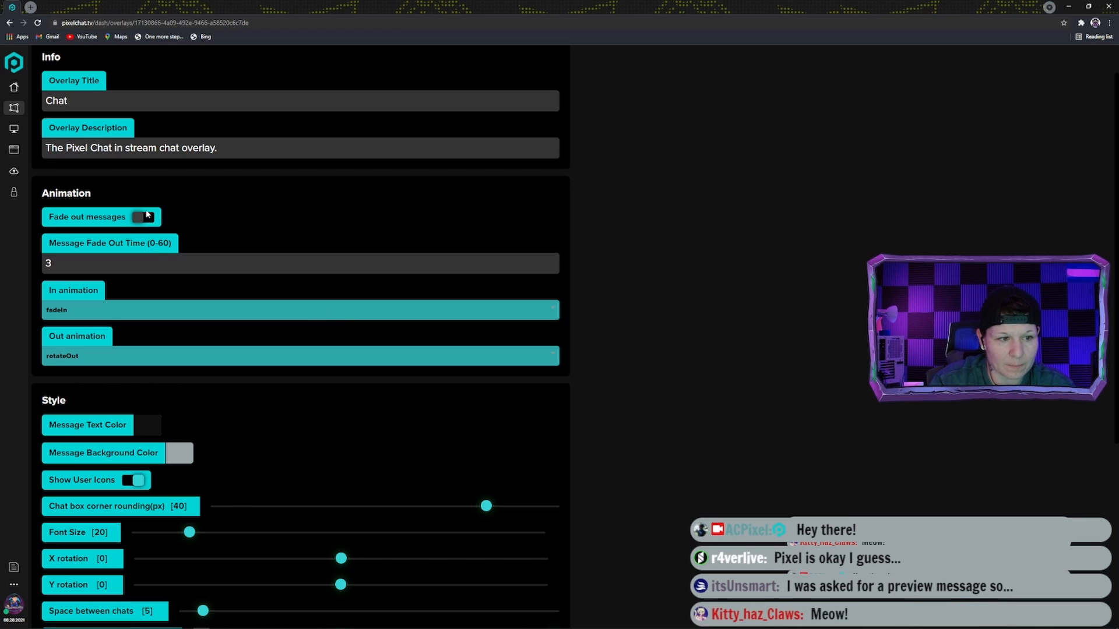
left_click(140, 218)
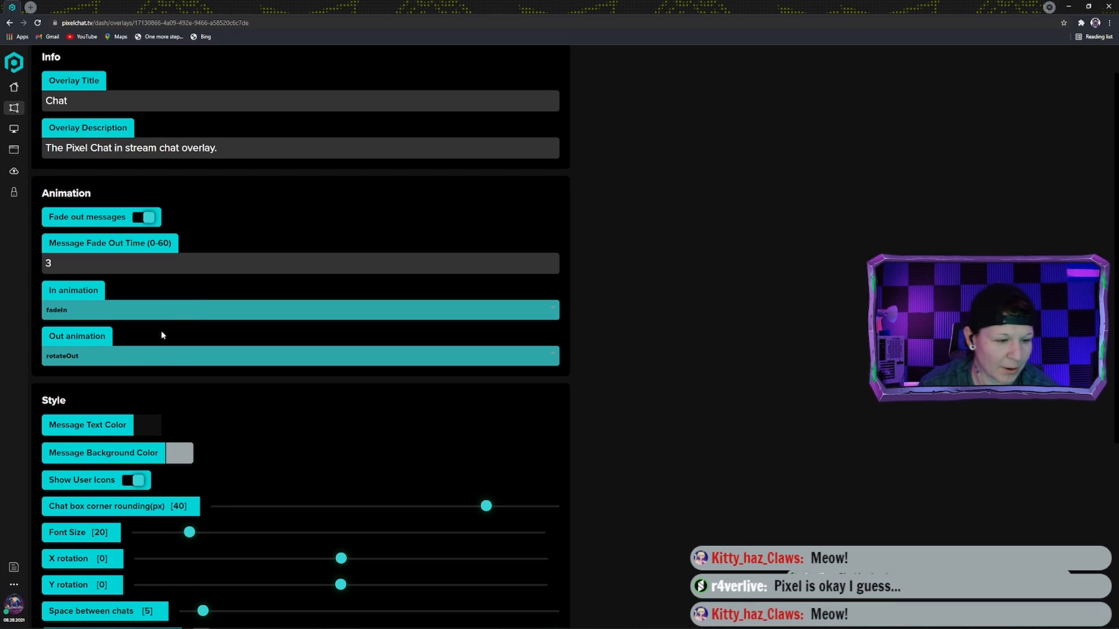
Try zoomOut as the out animation for the chat messages
left_click(83, 358)
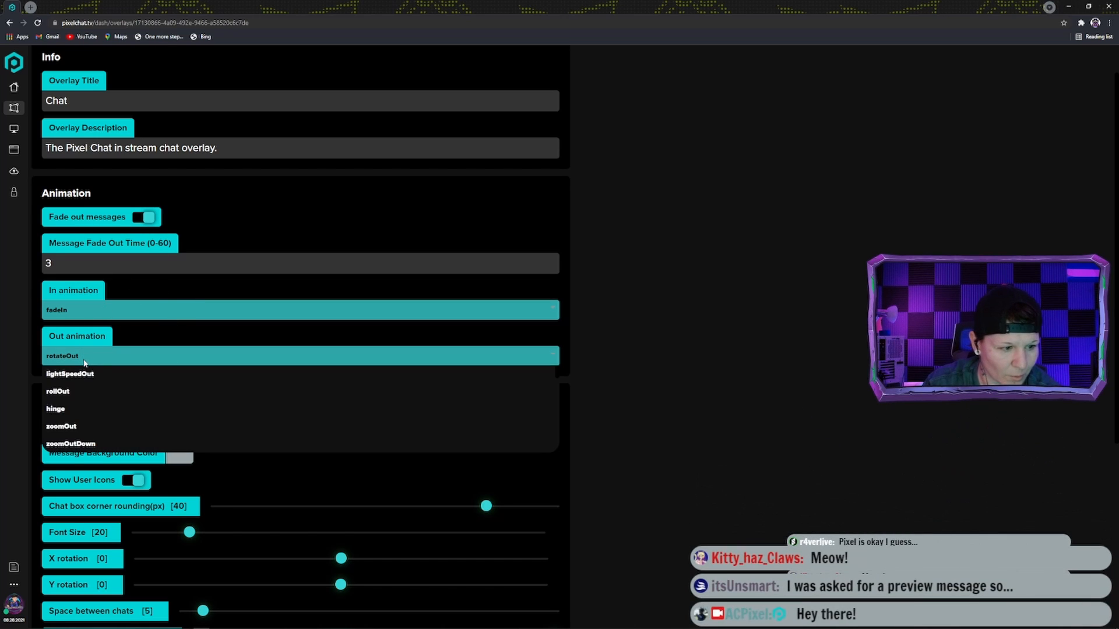
left_click(108, 426)
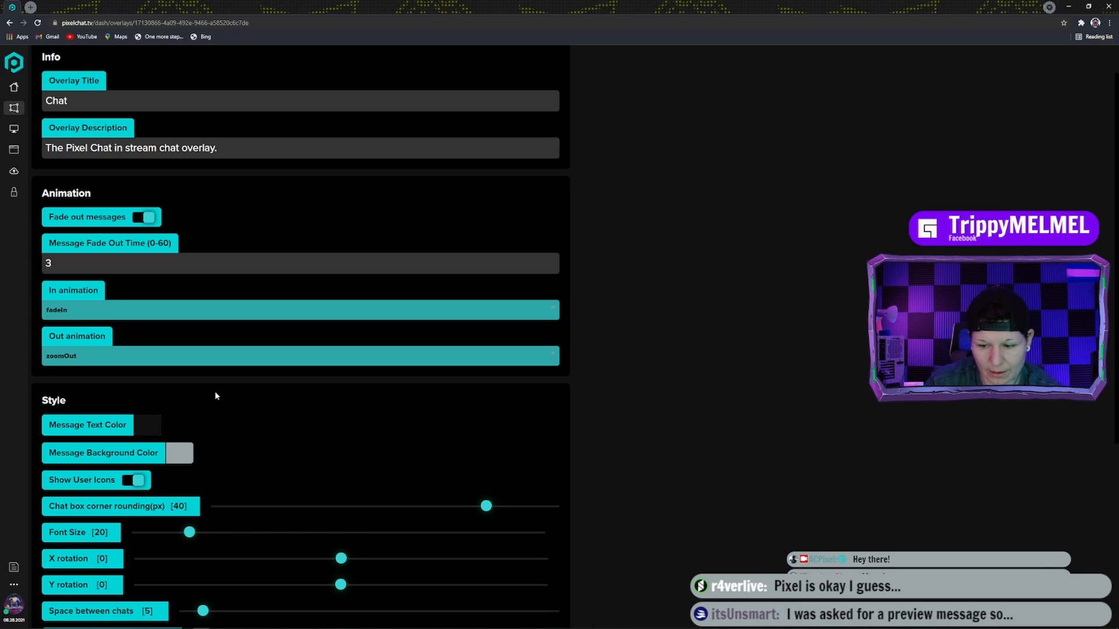
scroll(215, 396, "down", 4)
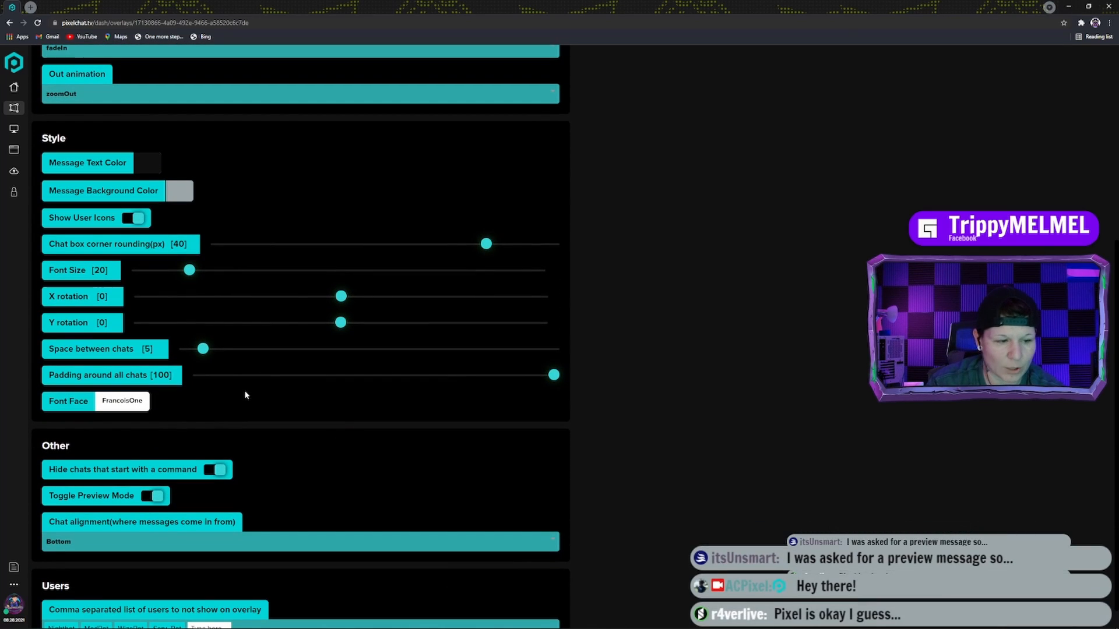
scroll(244, 394, "down", 1)
Set the chat overlay's out animation to zoomOutUp
scroll(244, 378, "up", 3)
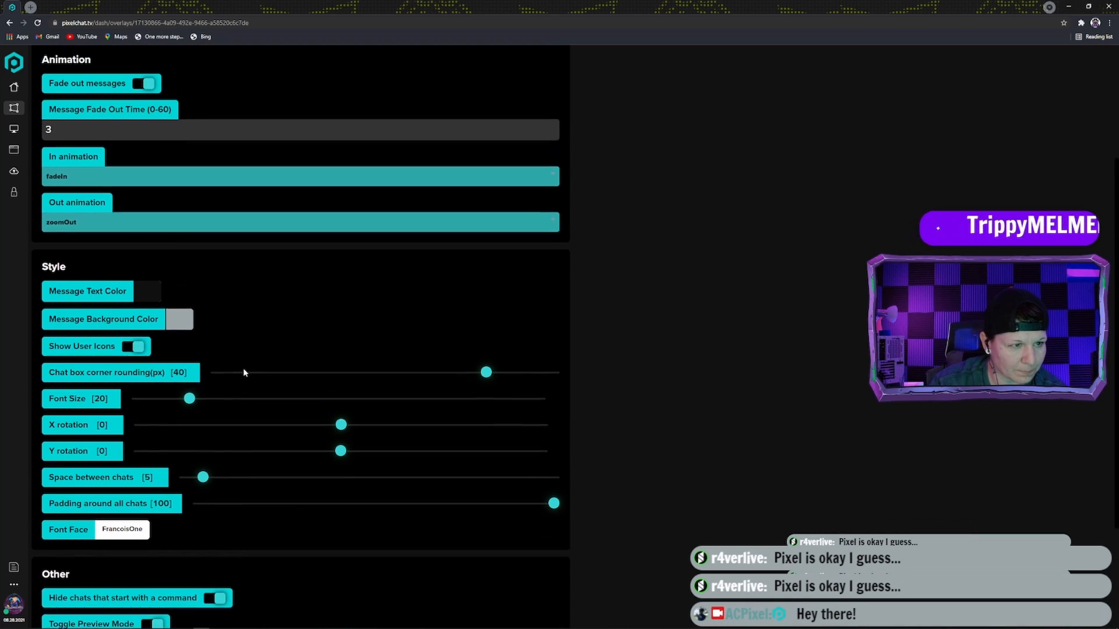
scroll(243, 372, "up", 1)
left_click(106, 244)
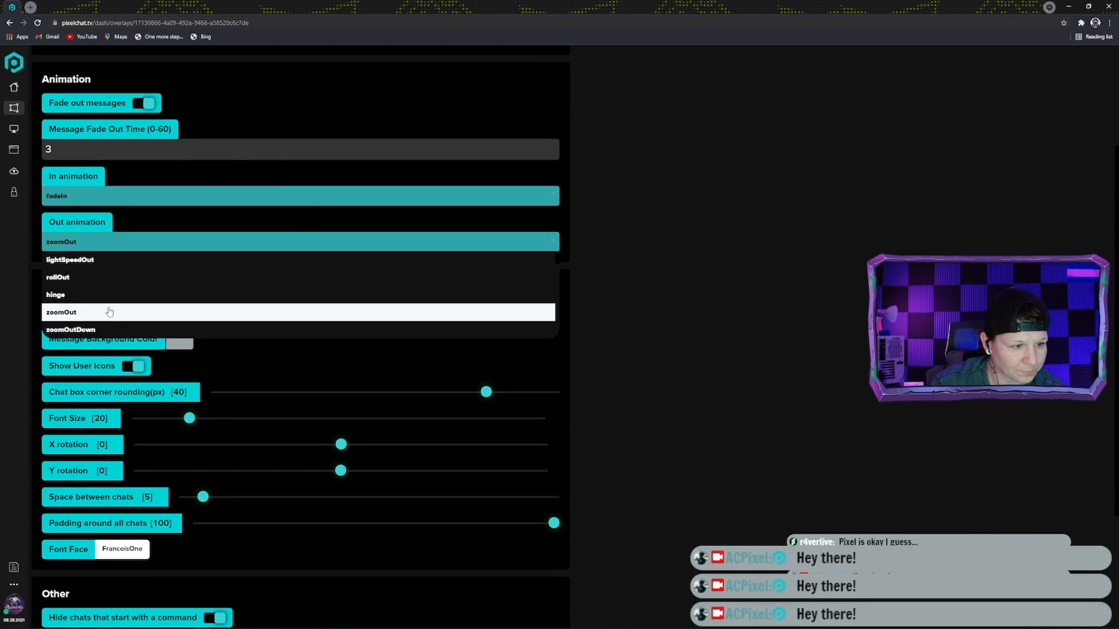
scroll(109, 312, "down", 2)
scroll(110, 317, "down", 2)
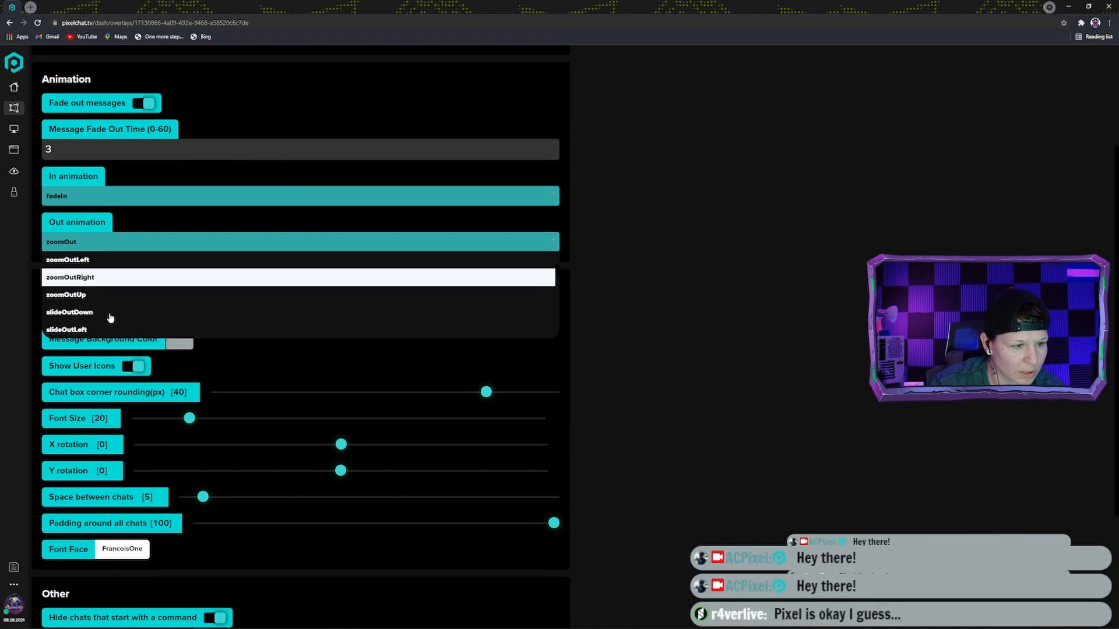
left_click(110, 313)
Try Top as the chat alignment, and set the alignment back to Bottom
scroll(236, 338, "down", 3)
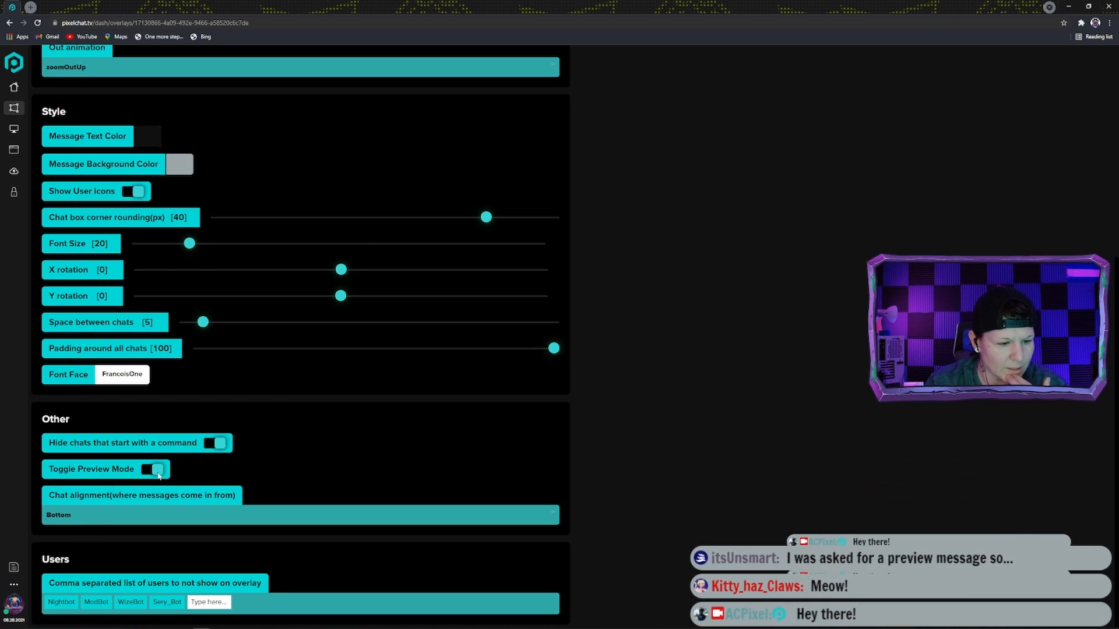
left_click(63, 514)
left_click(69, 532)
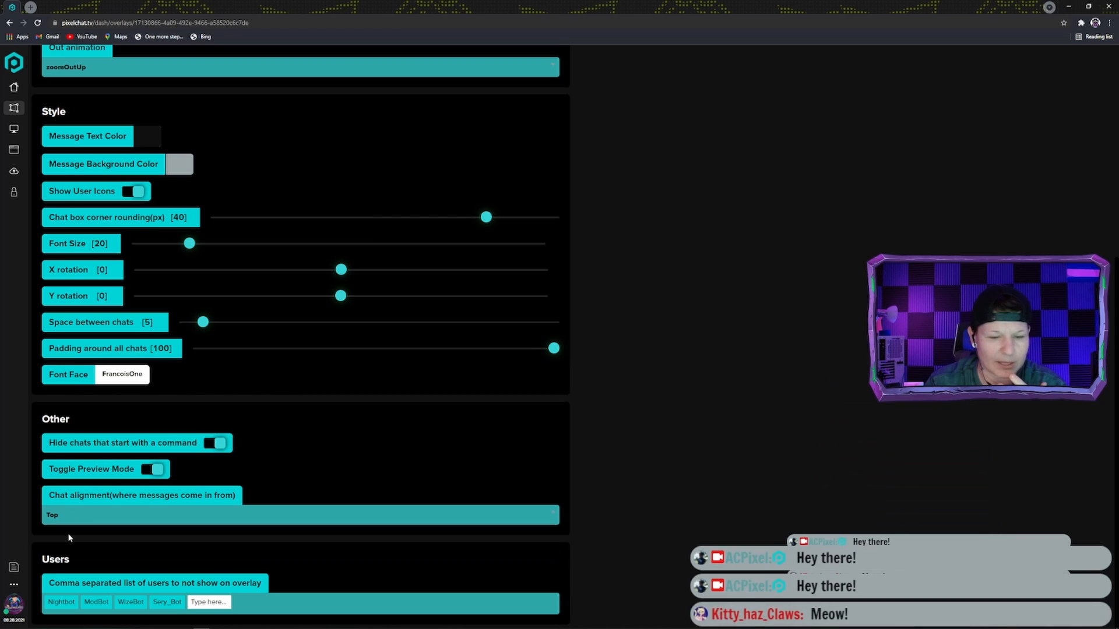
left_click(116, 515)
left_click(107, 550)
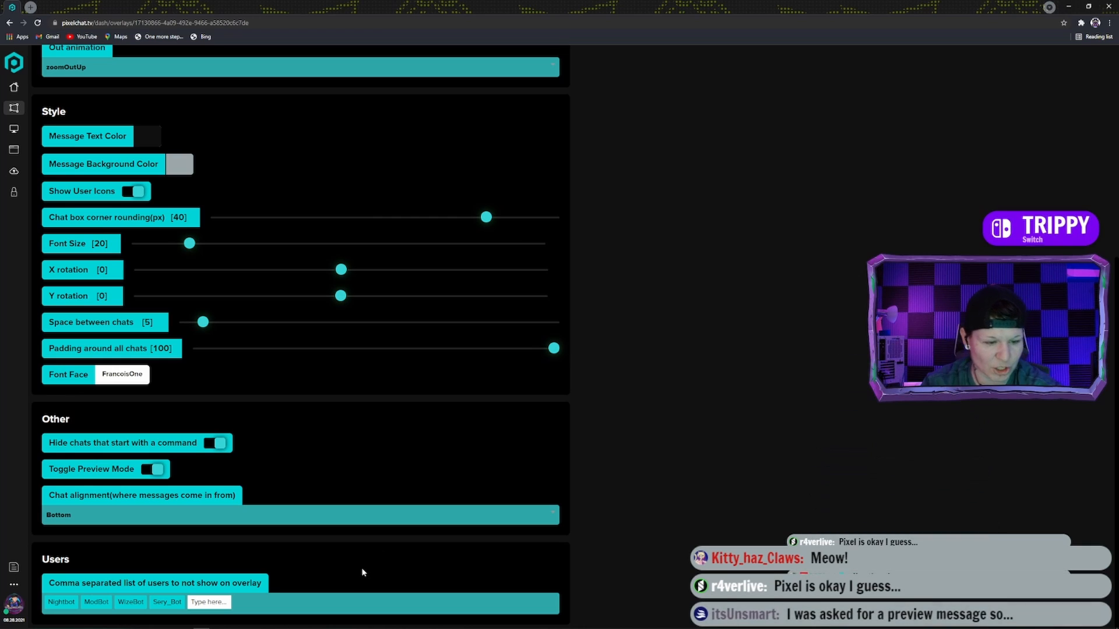
Change the chat overlay's message background color from gray to a fully saturated purple
left_click(180, 166)
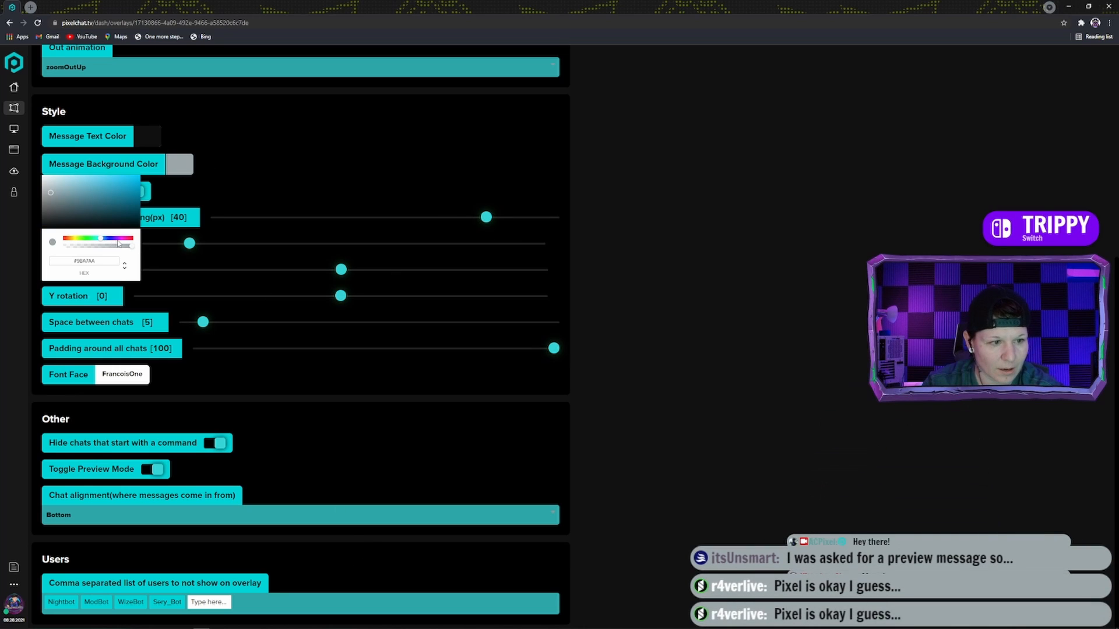
left_click(116, 239)
left_click(138, 177)
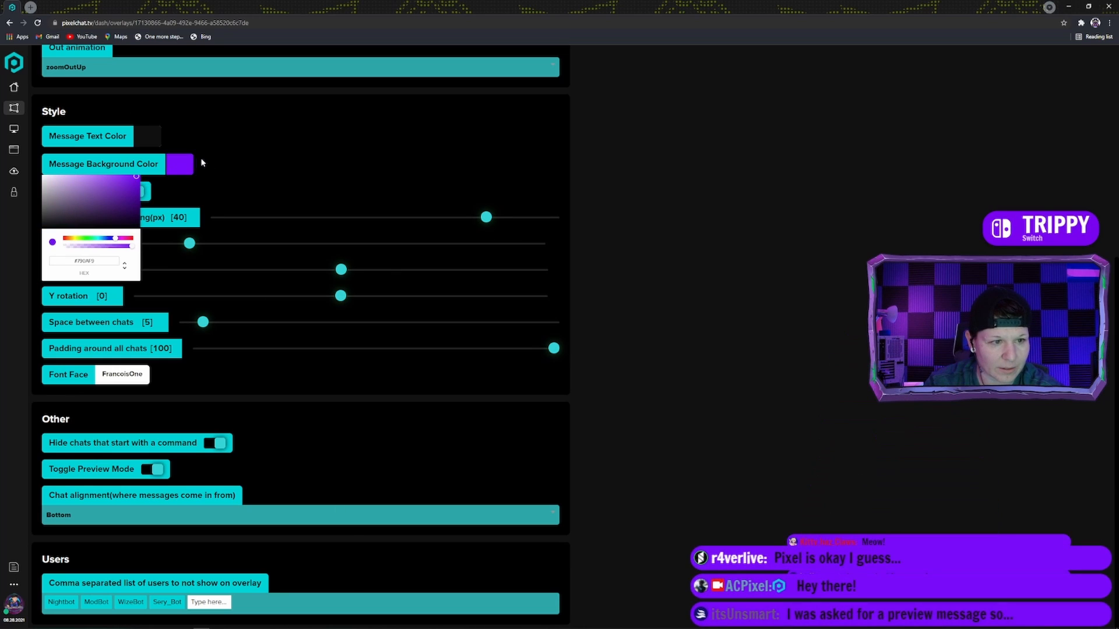
left_click(142, 179)
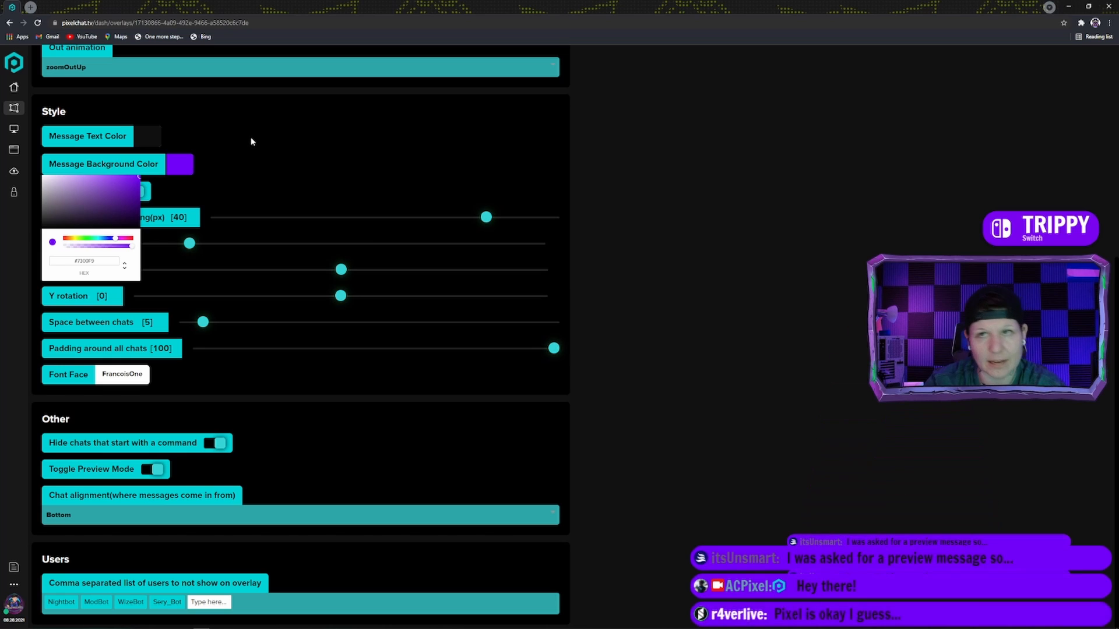
left_click(249, 142)
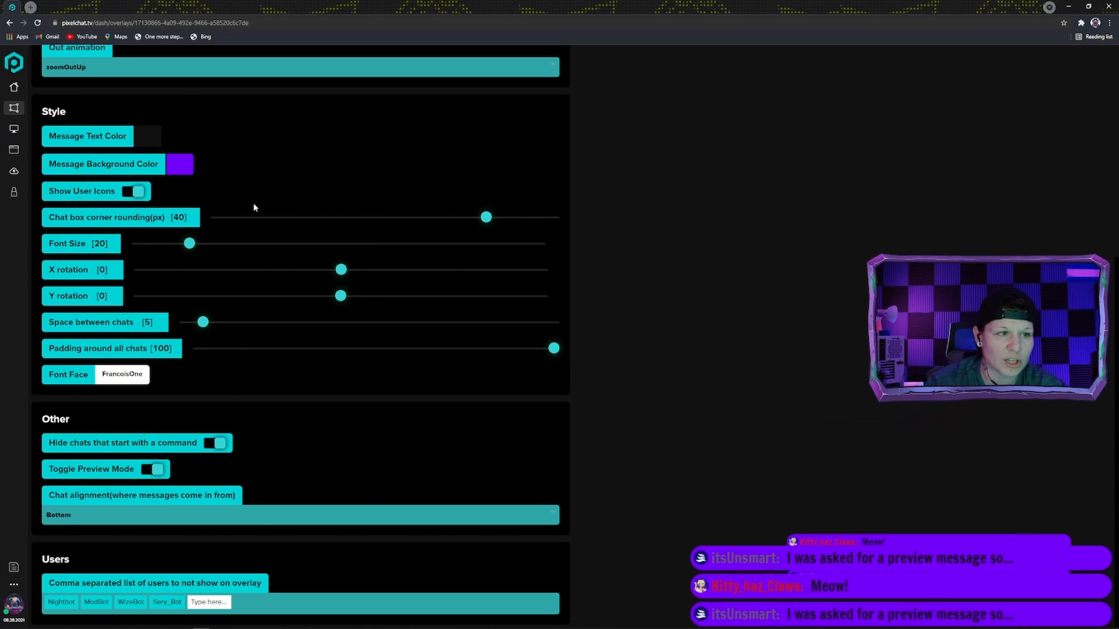
Return to the overlays list and open the Socials overlay for editing
scroll(254, 207, "up", 5)
left_click(14, 108)
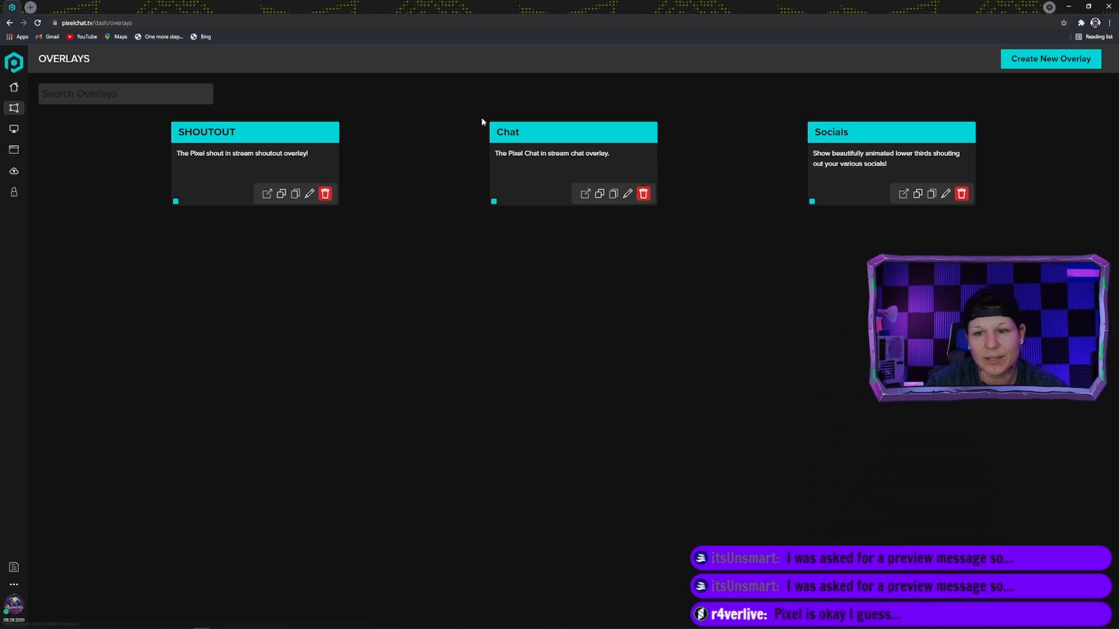
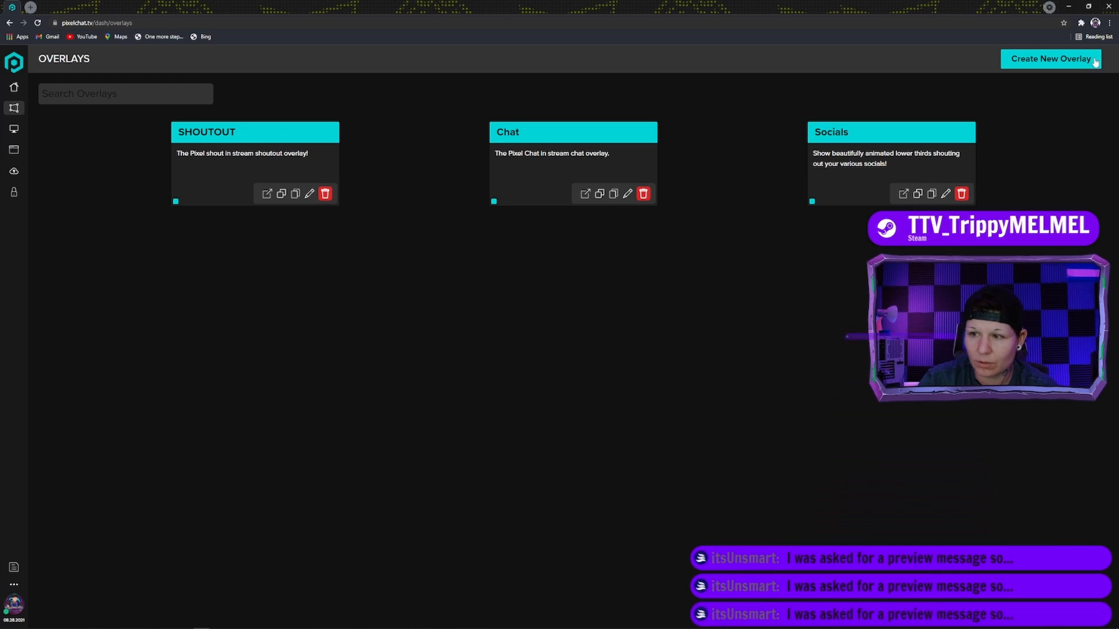
left_click(945, 196)
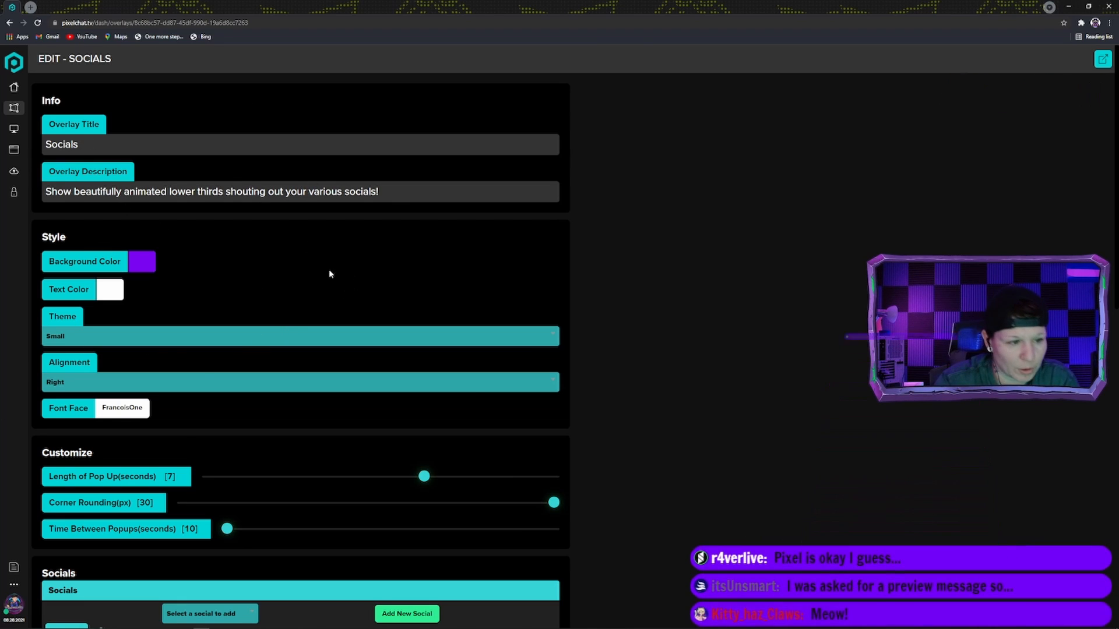
Change the Socials overlay's text color to near-black
scroll(328, 270, "down", 1)
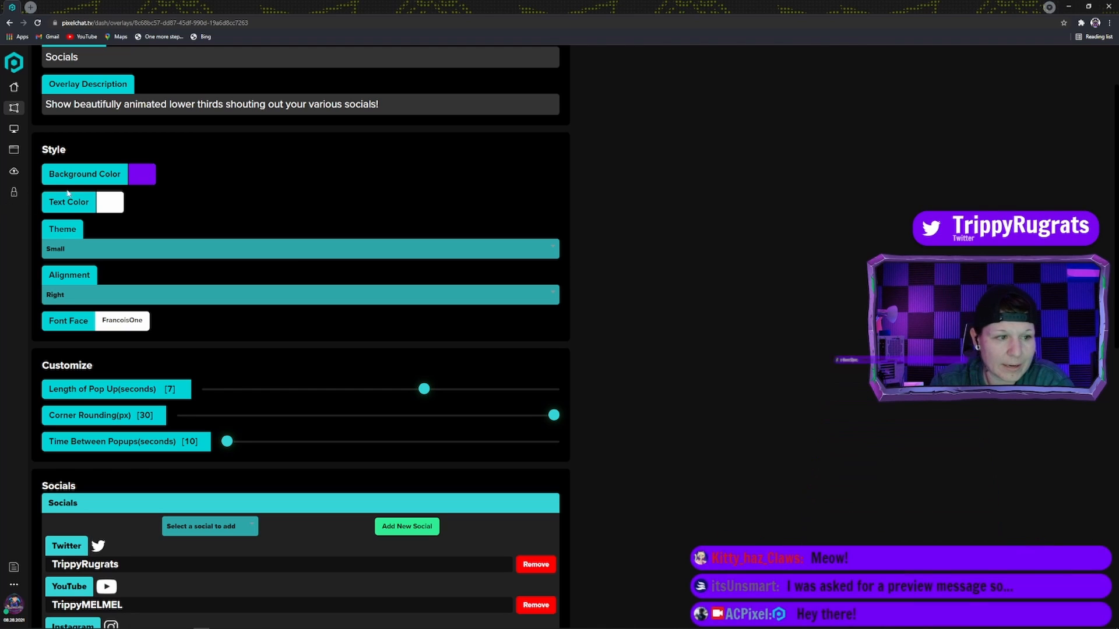
left_click(110, 204)
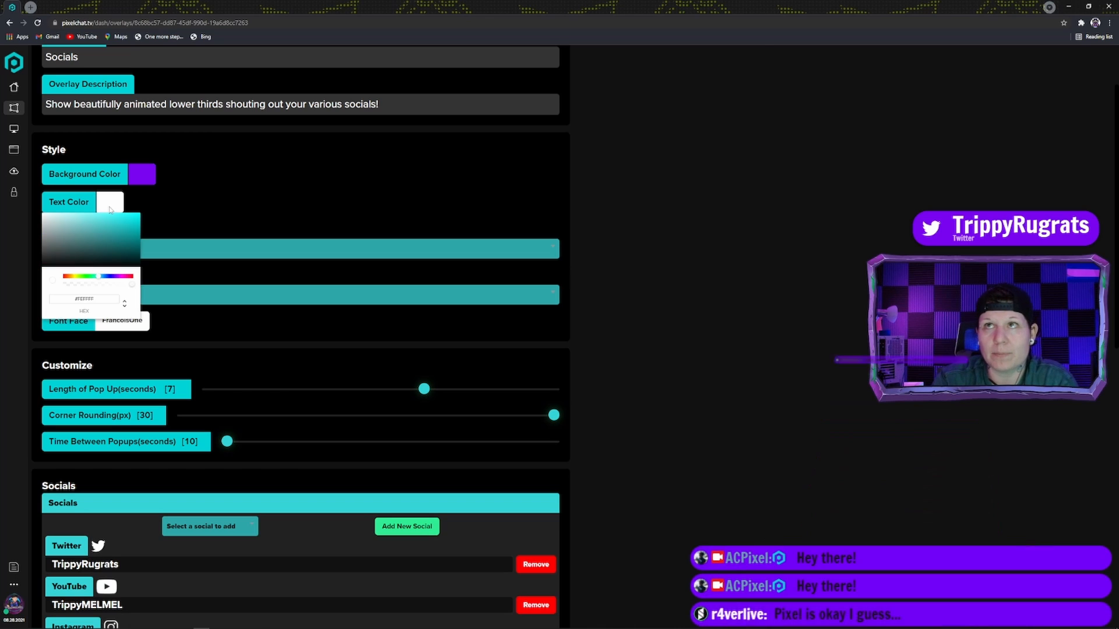
left_click(70, 264)
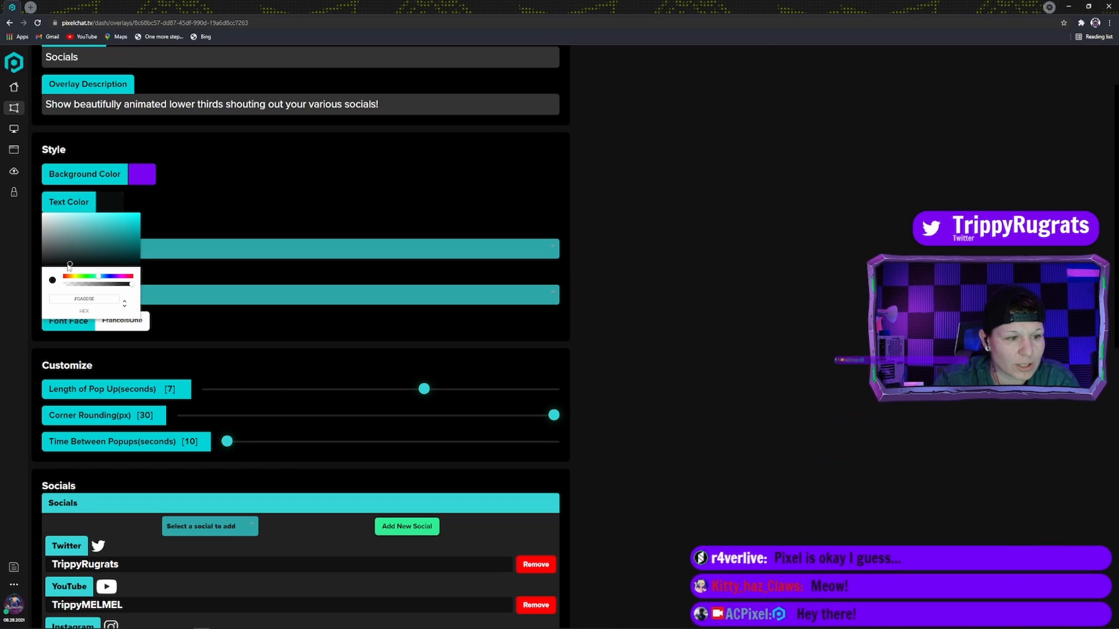
left_click(255, 220)
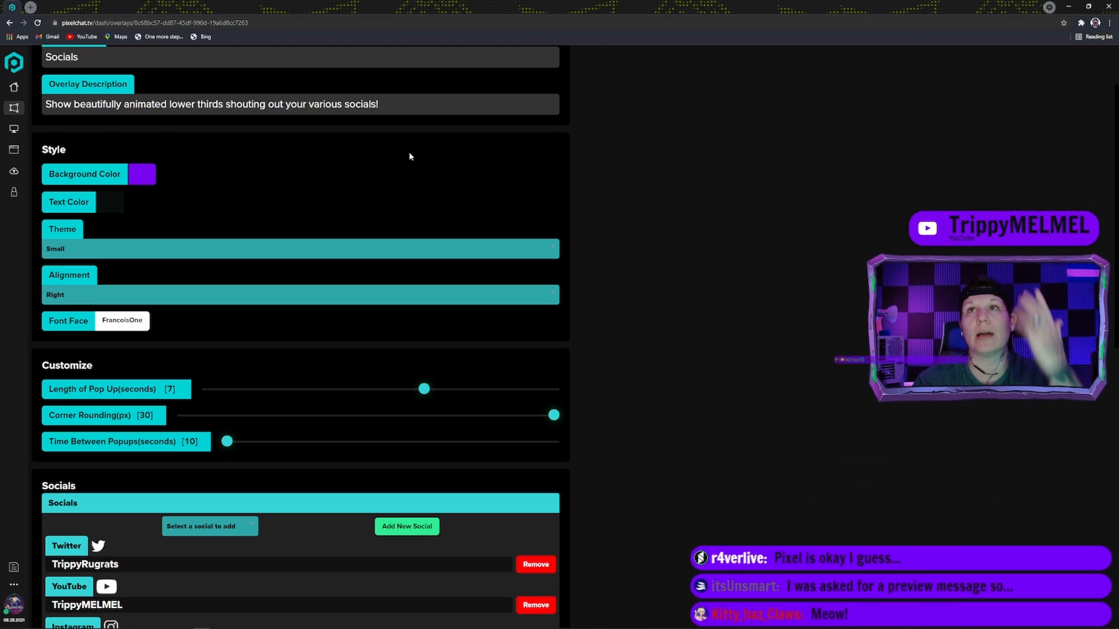
Change the Socials overlay's text color from near-black to white
left_click(109, 202)
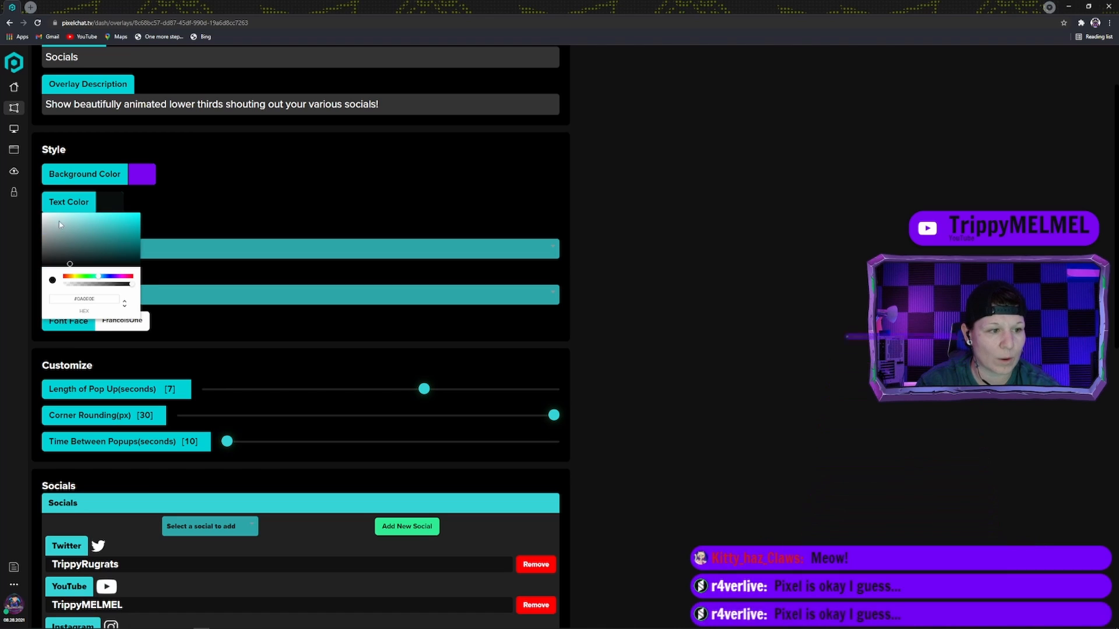
left_click_drag(59, 225, 42, 214)
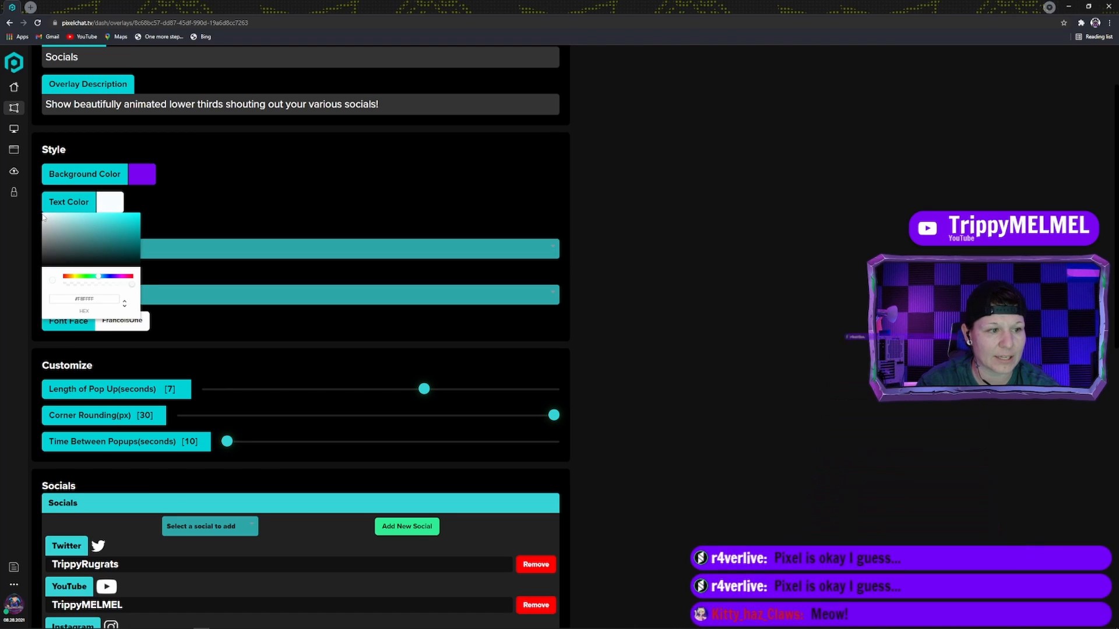
left_click(257, 209)
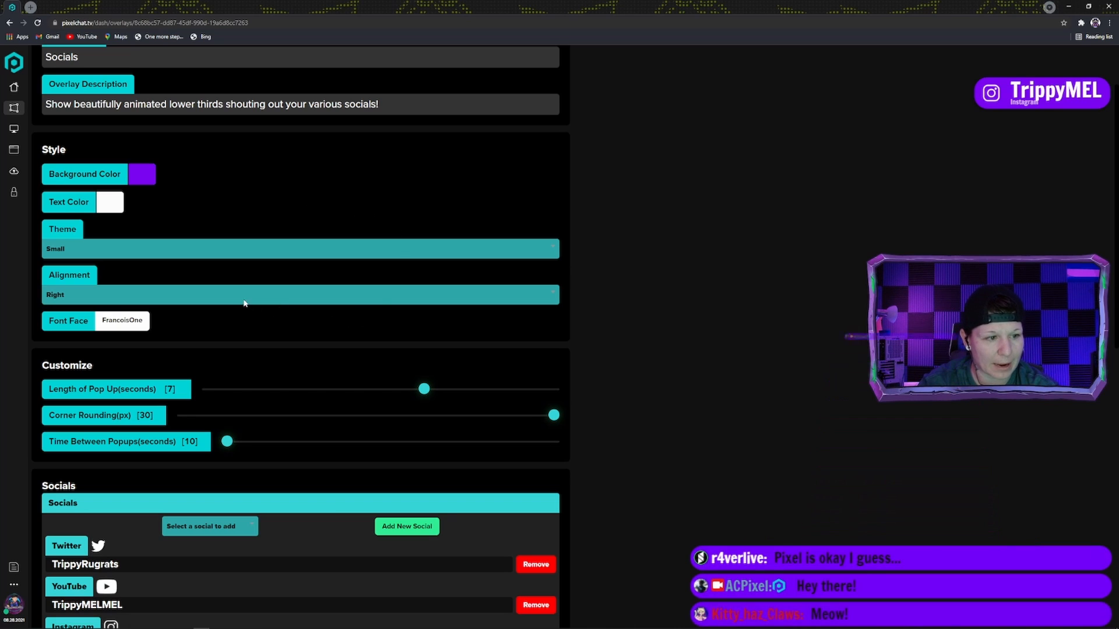
Try the Large theme for the Socials overlay, and set the theme back to Small
left_click(77, 252)
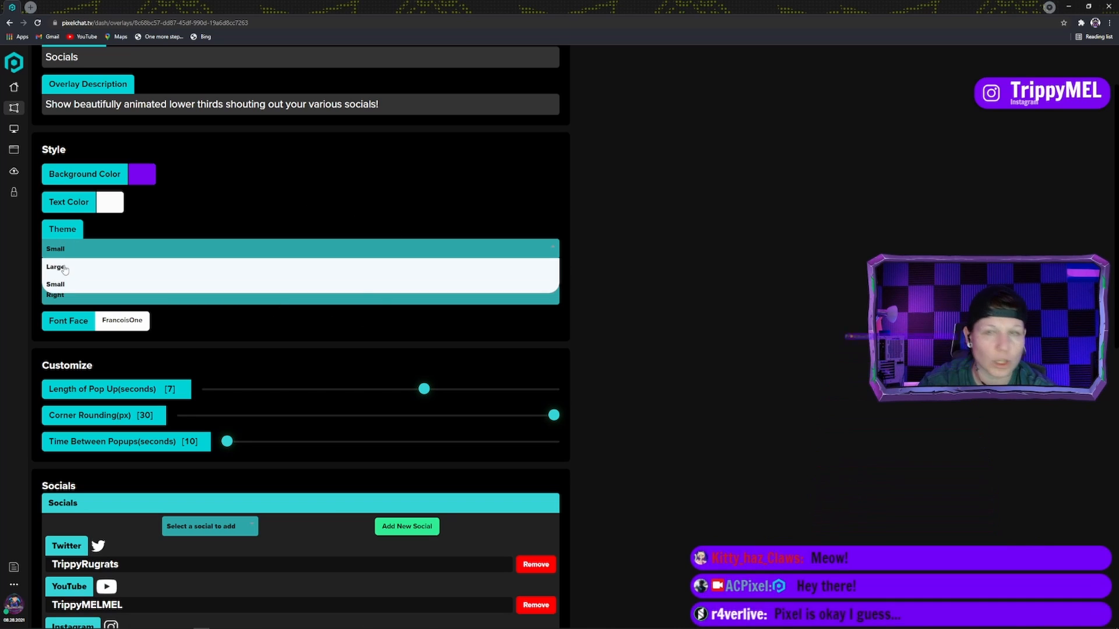
left_click(72, 265)
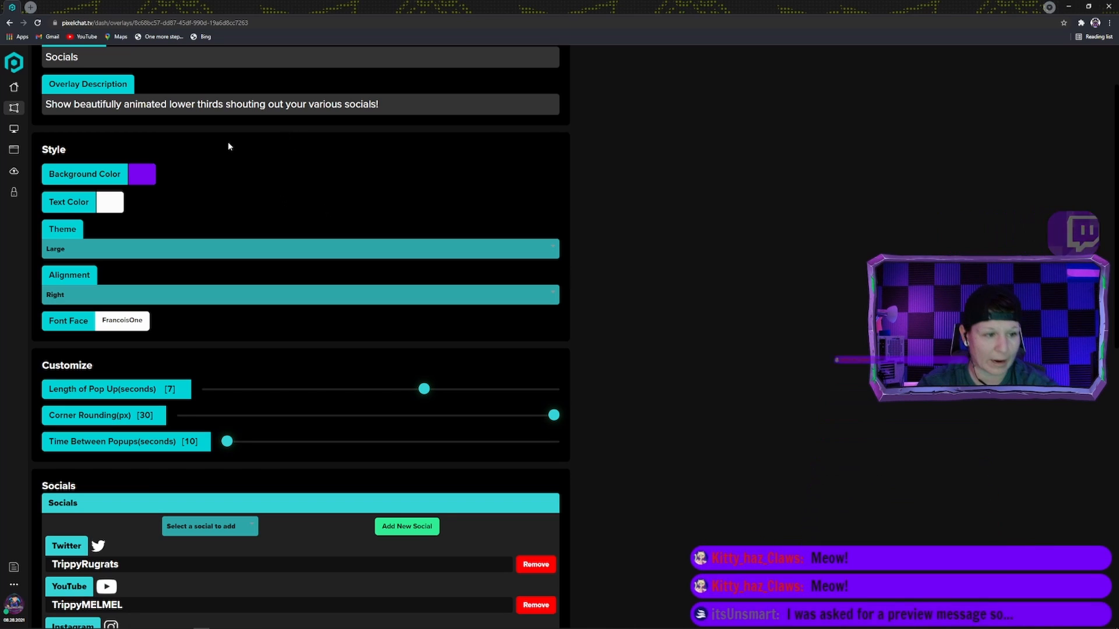
left_click(62, 249)
left_click(49, 292)
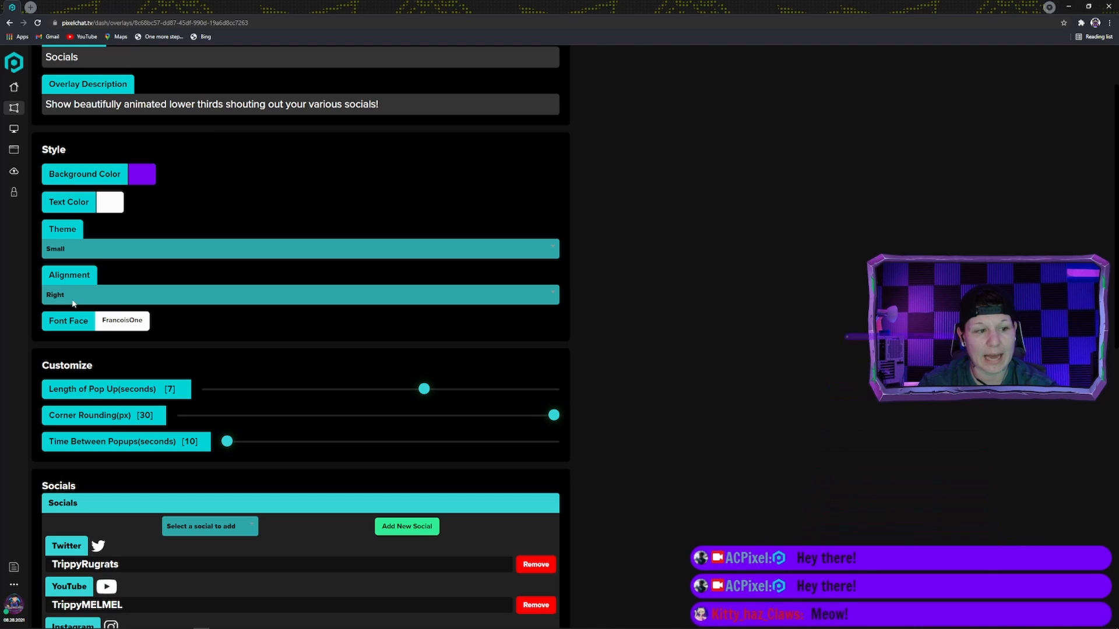
Try Left as the Socials overlay's alignment, and set the alignment back to Right
left_click(73, 302)
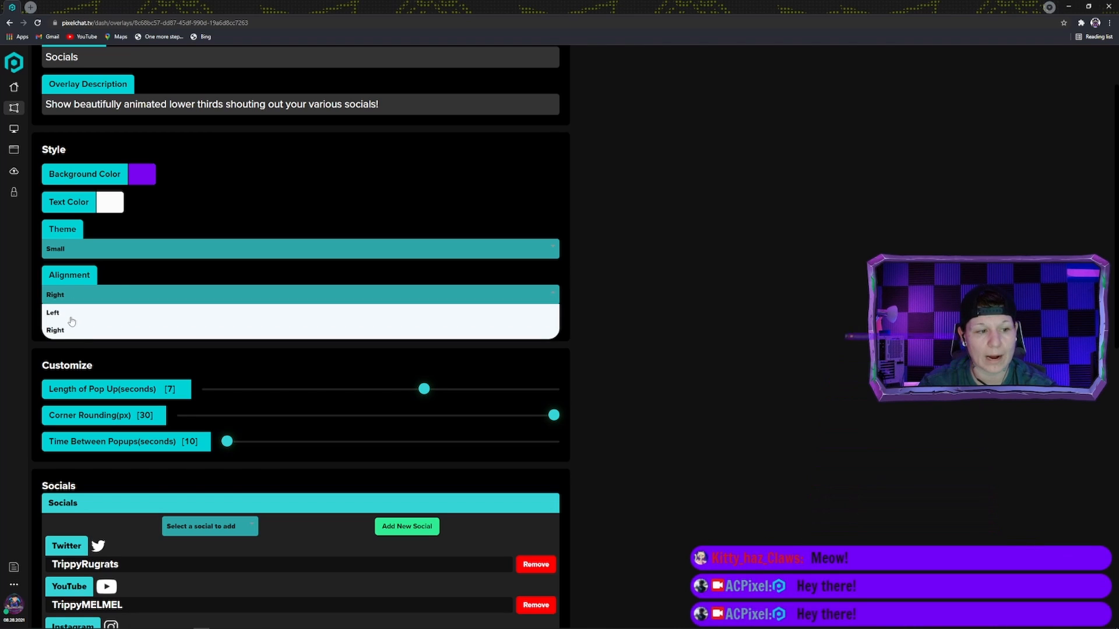
left_click(71, 320)
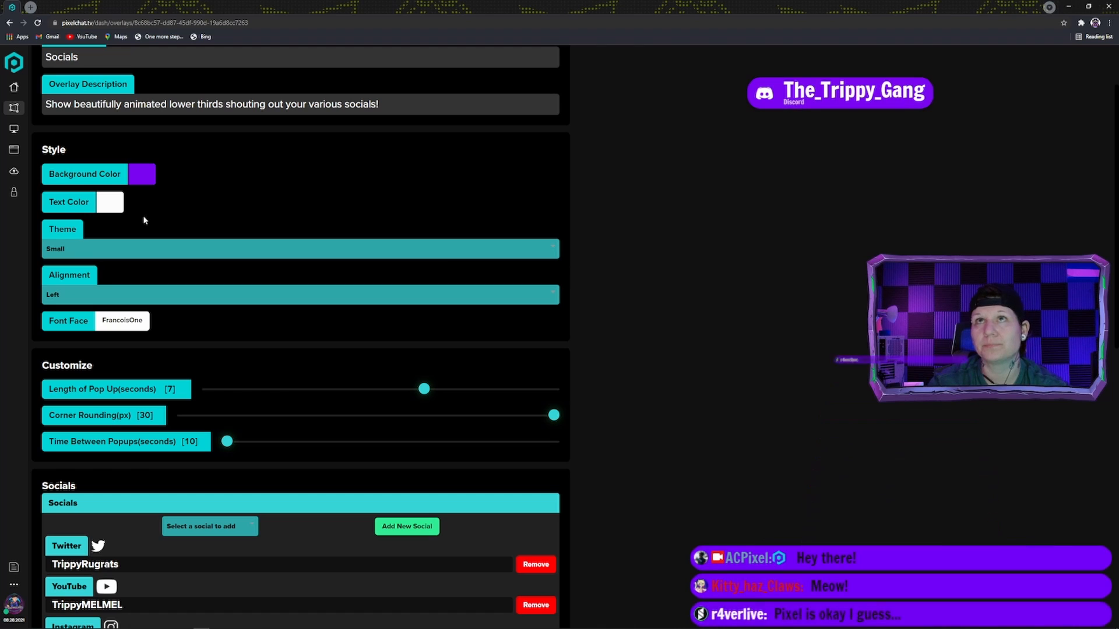
left_click(62, 295)
left_click(68, 330)
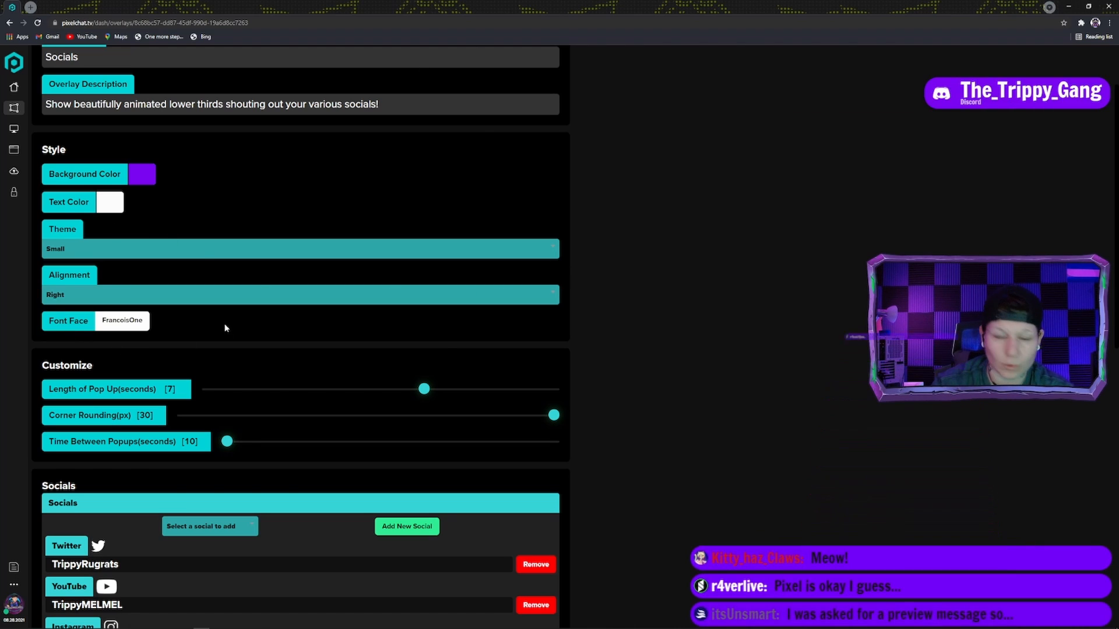
Try a pop-up length of 10 seconds for the Socials overlay, and return it to 7 seconds
scroll(235, 318, "down", 3)
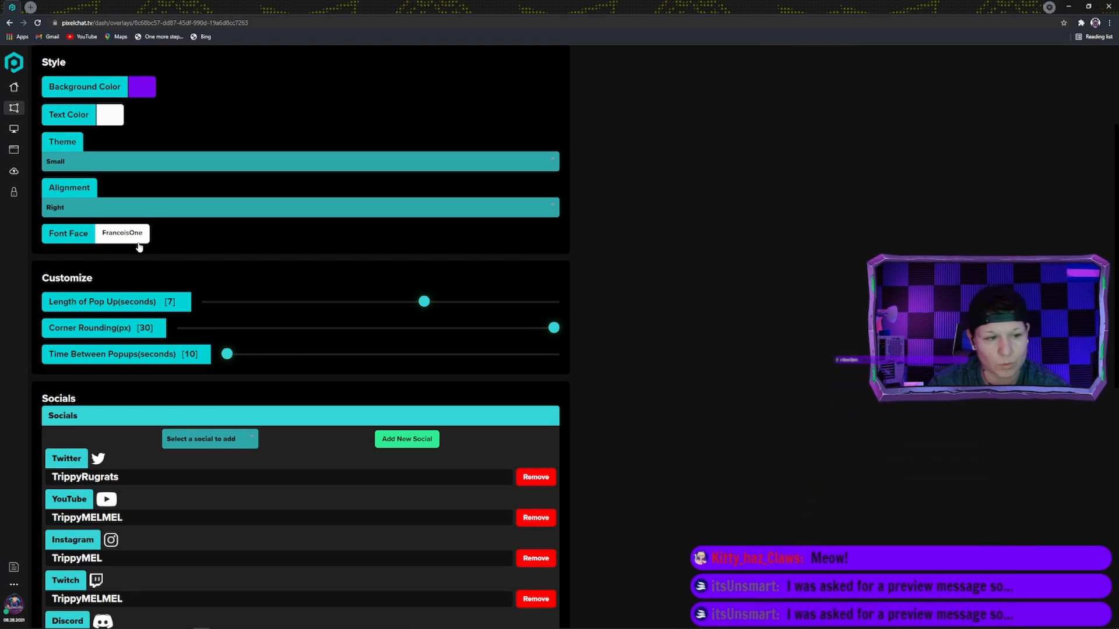
scroll(330, 269, "down", 3)
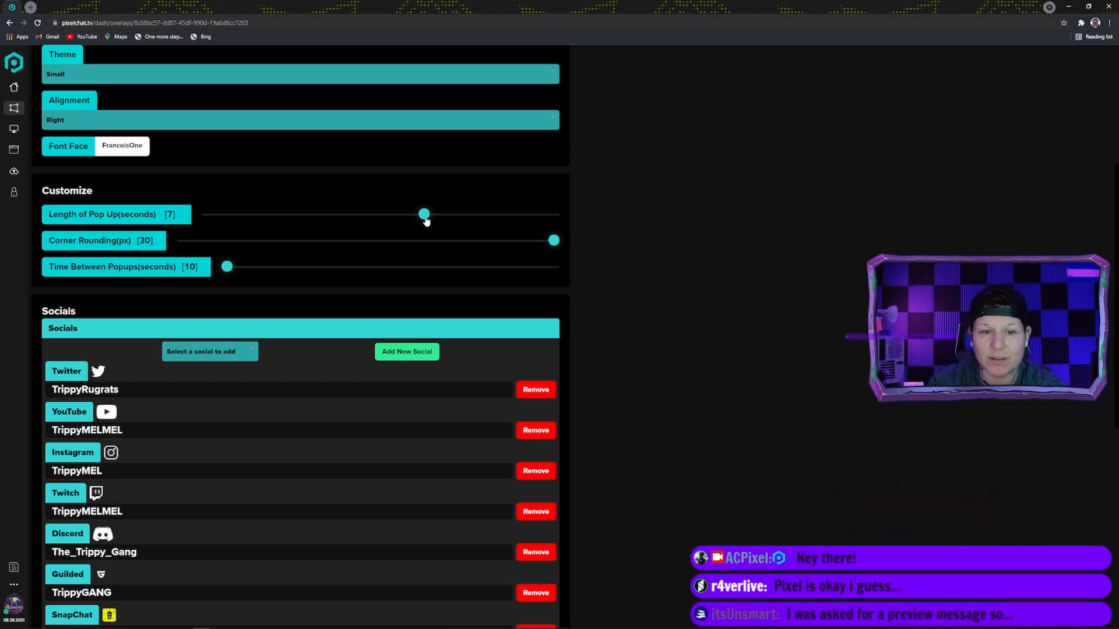
left_click_drag(424, 215, 554, 219)
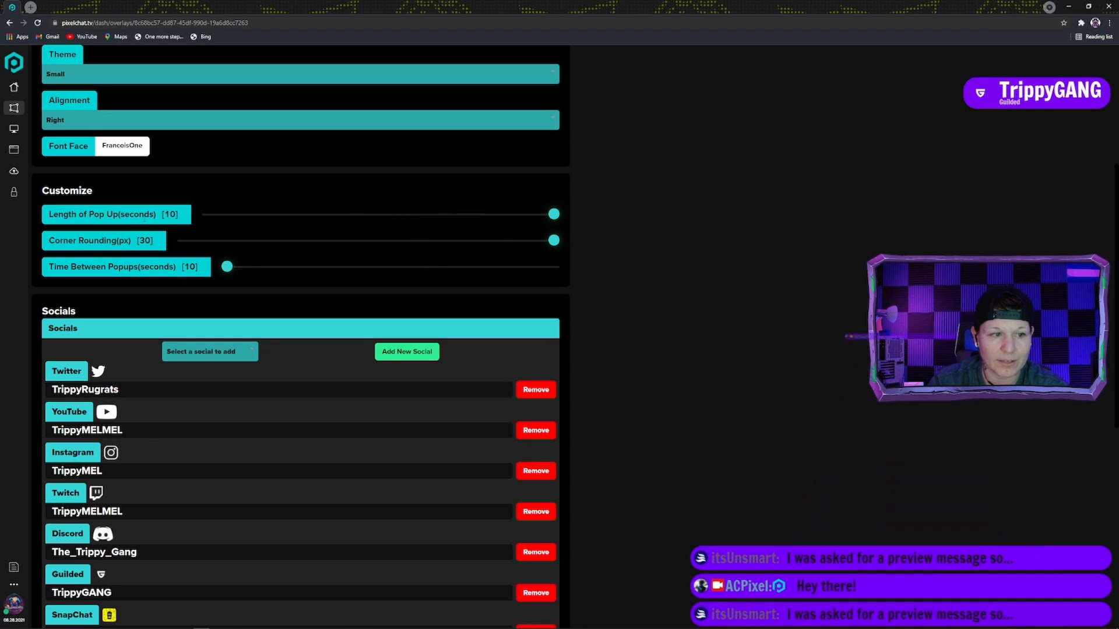
left_click_drag(555, 219, 407, 226)
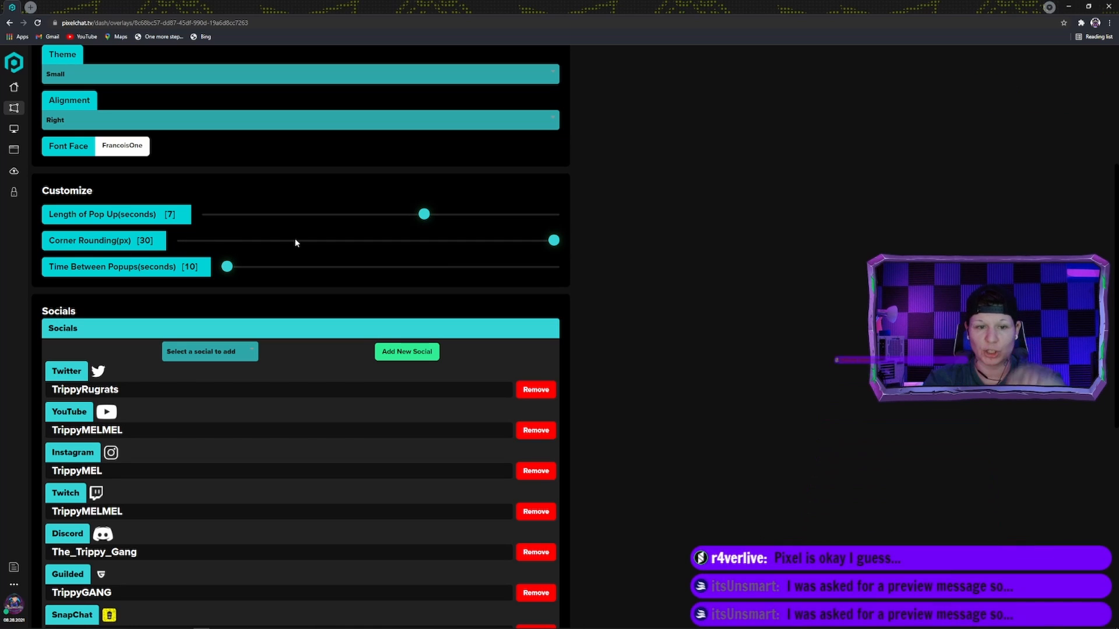
Try a corner rounding of 0 px, restore it to 30 px, and set the time between popups to 15 seconds
left_click_drag(553, 241, 175, 271)
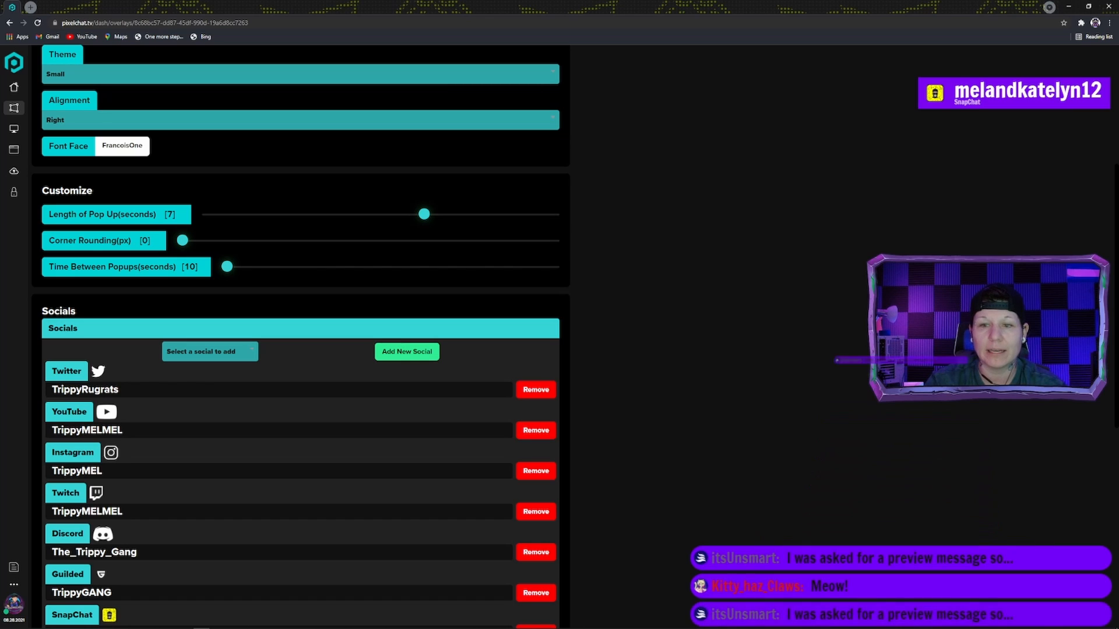
left_click_drag(183, 244, 572, 247)
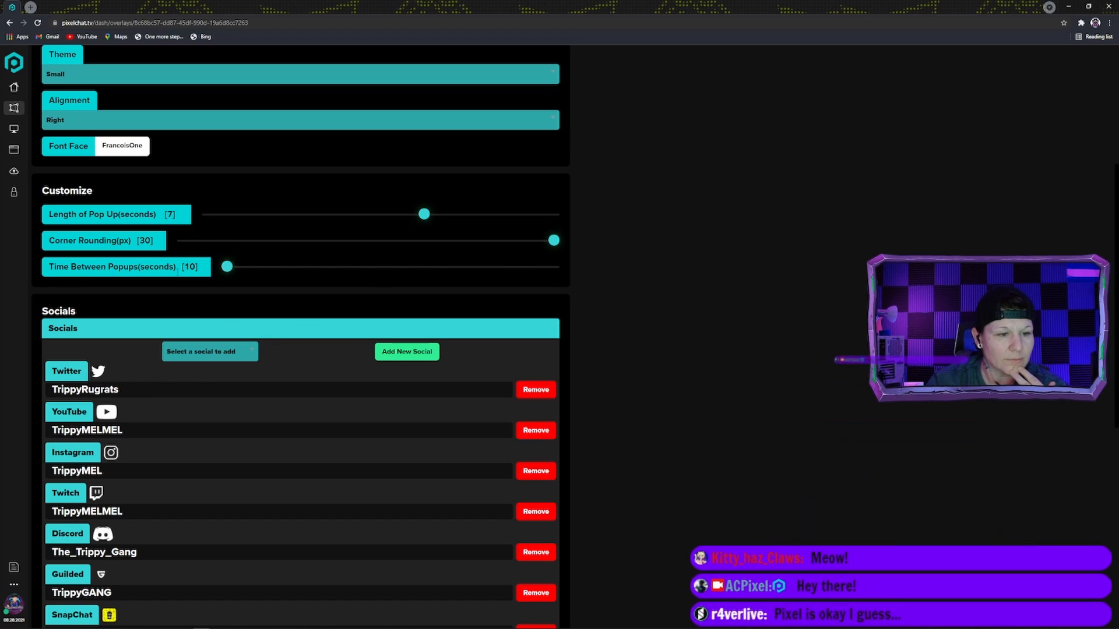
mouse_move(228, 274)
left_mouse_down()
mouse_move(246, 277)
mouse_move(235, 277)
left_mouse_up()
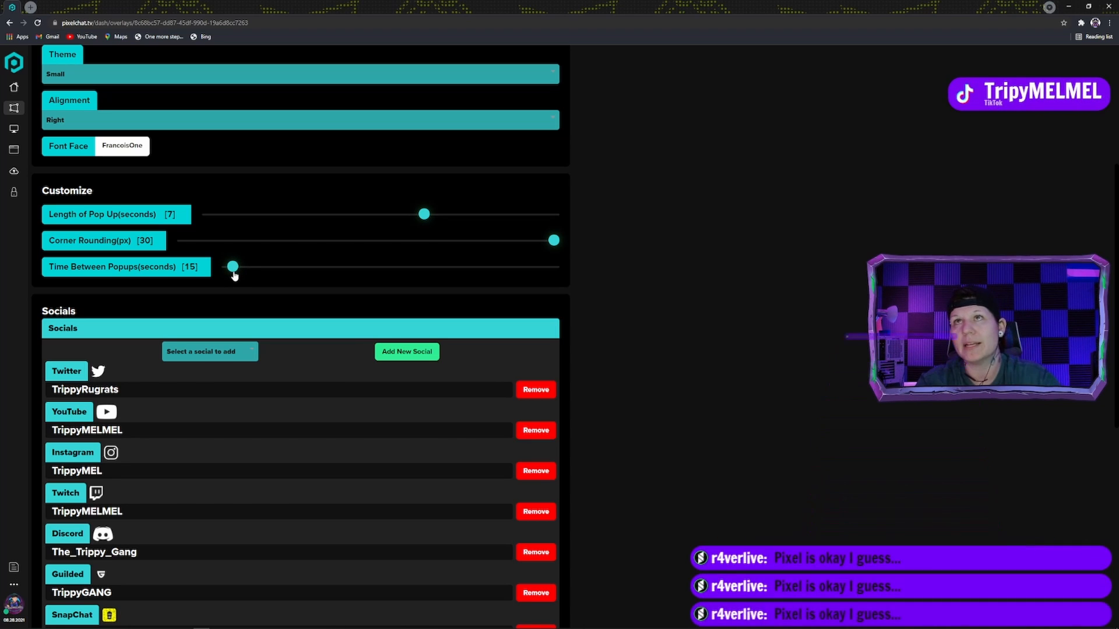
Review the accounts already configured in the overlay's Socials list, from Twitter down to Steam
scroll(270, 350, "down", 3)
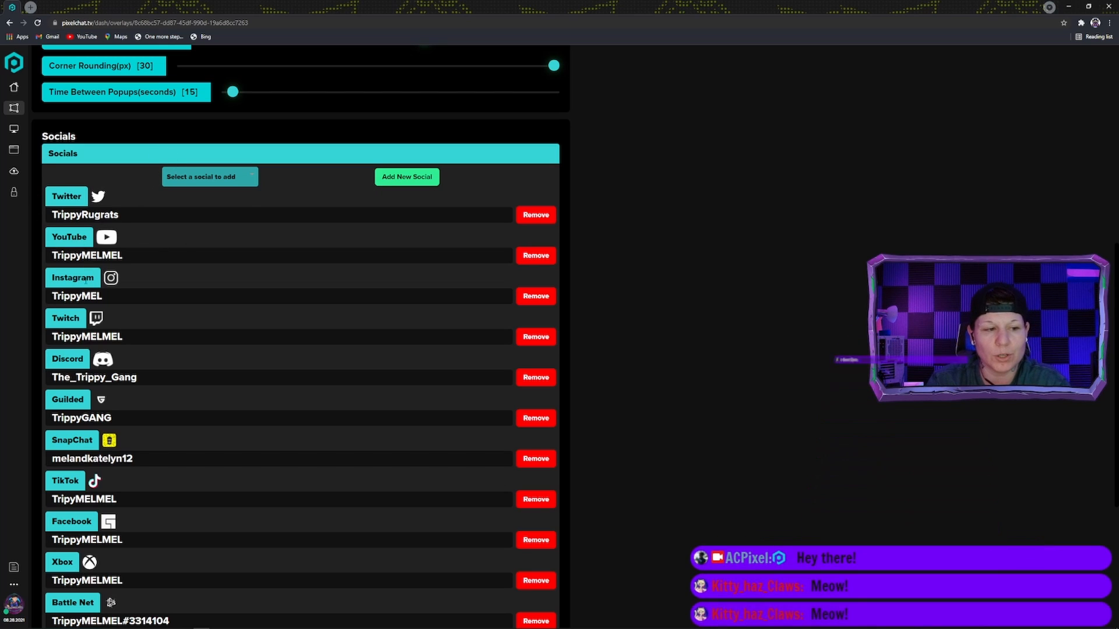
scroll(68, 358, "down", 2)
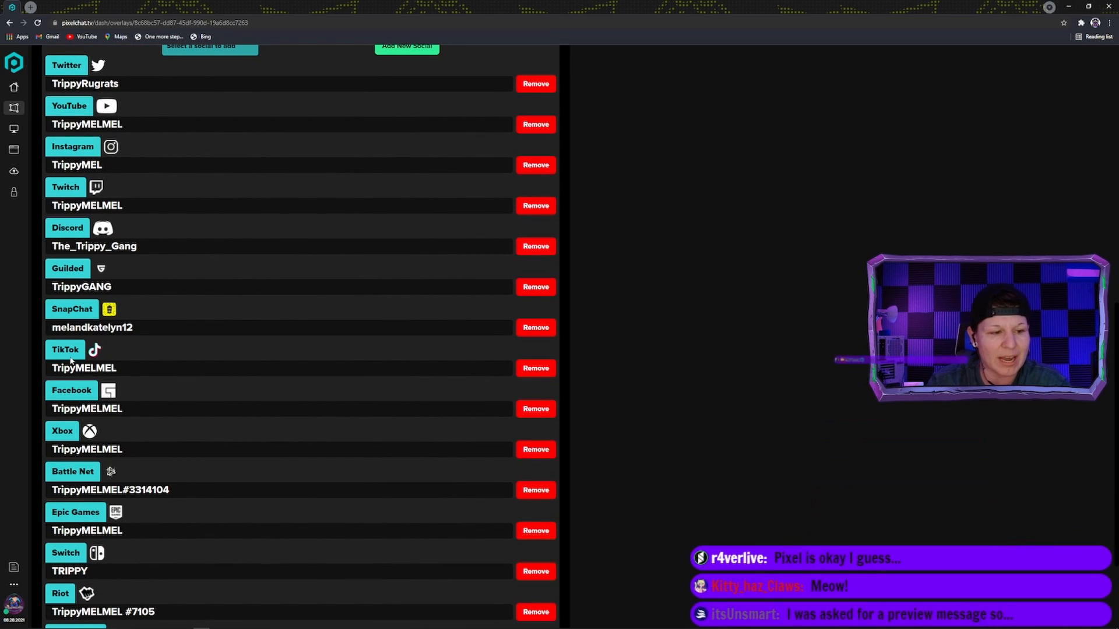
scroll(83, 377, "down", 2)
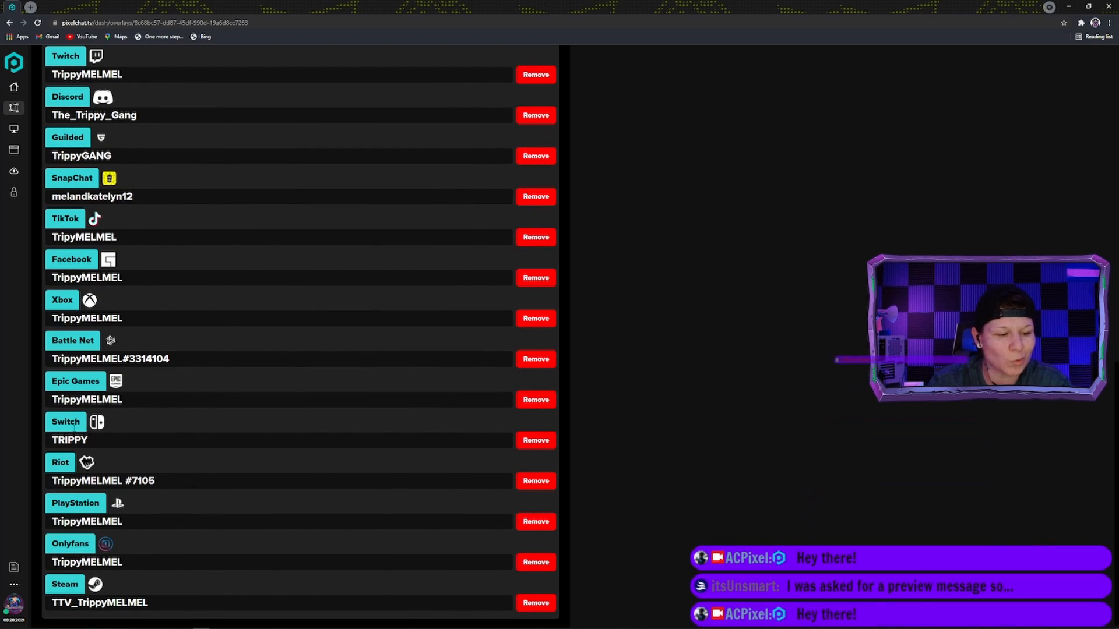
scroll(75, 428, "down", 1)
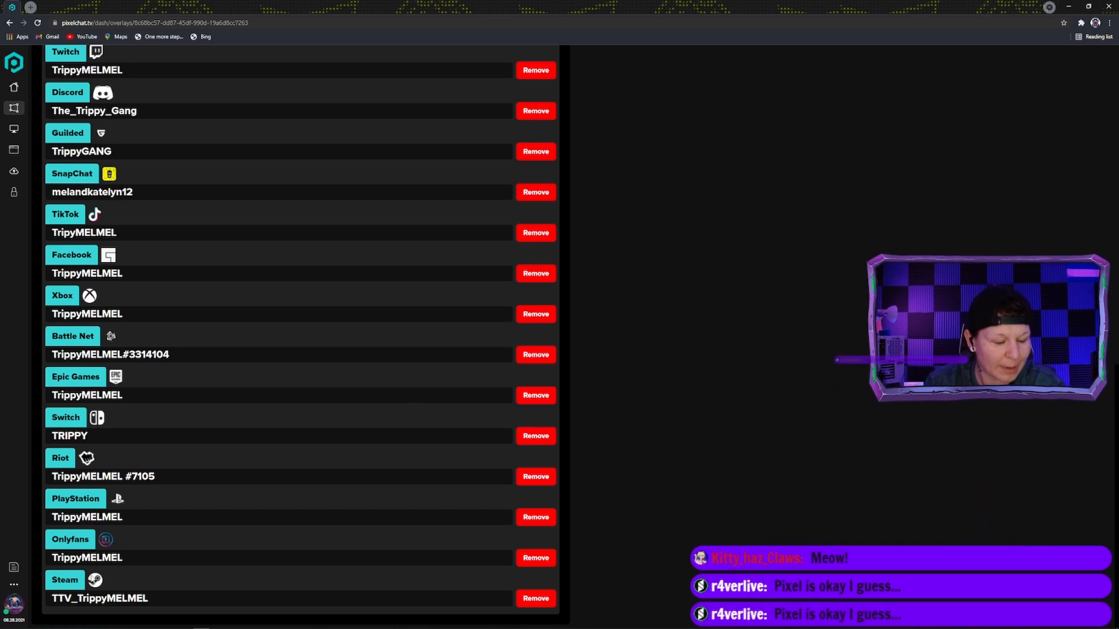
scroll(219, 342, "up", 7)
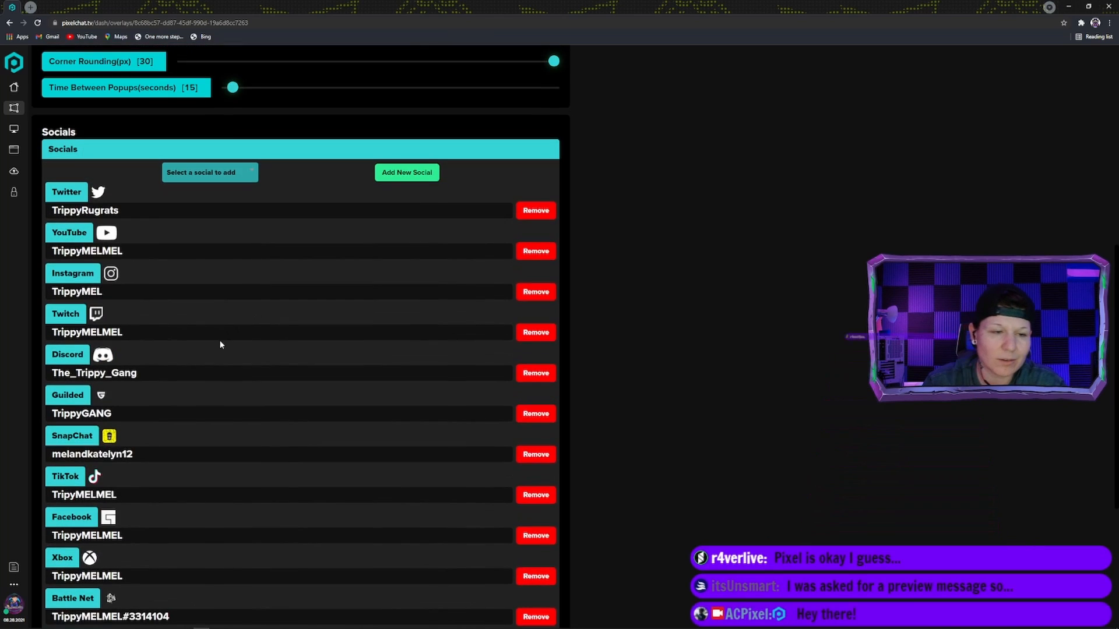
Look through the platforms that can be added, and add GFUEL as a new social
left_click(215, 303)
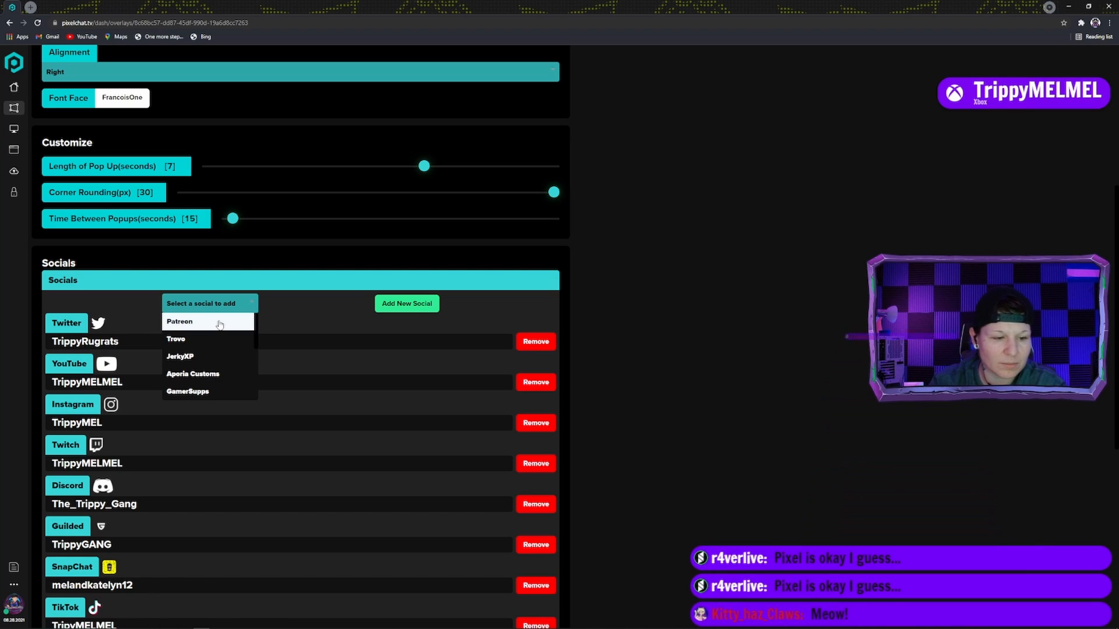
scroll(211, 356, "down", 3)
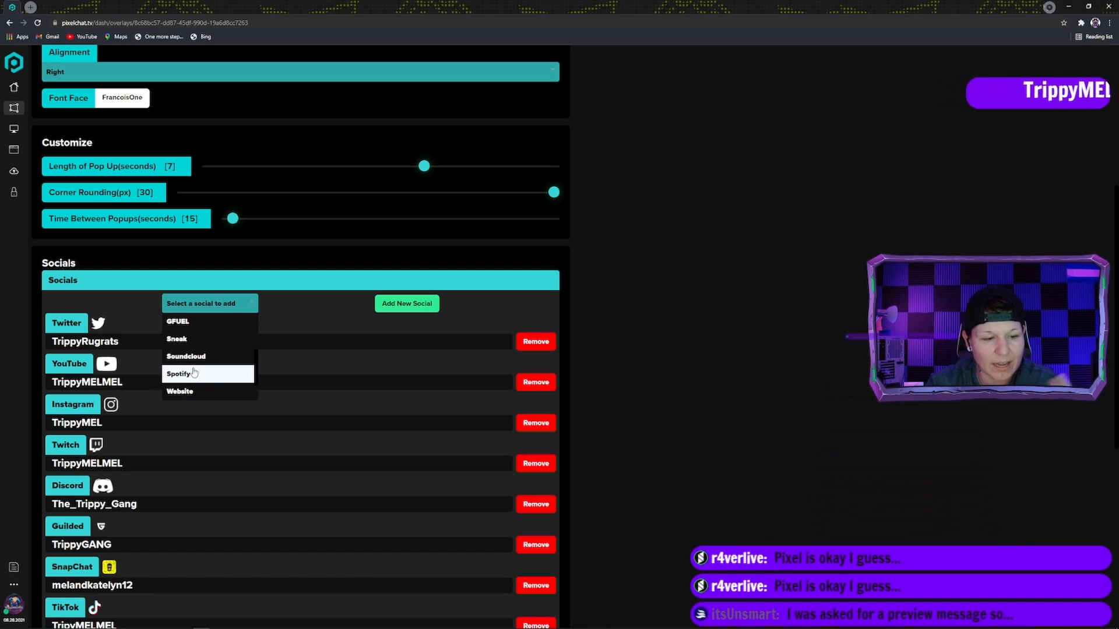
scroll(195, 373, "down", 1)
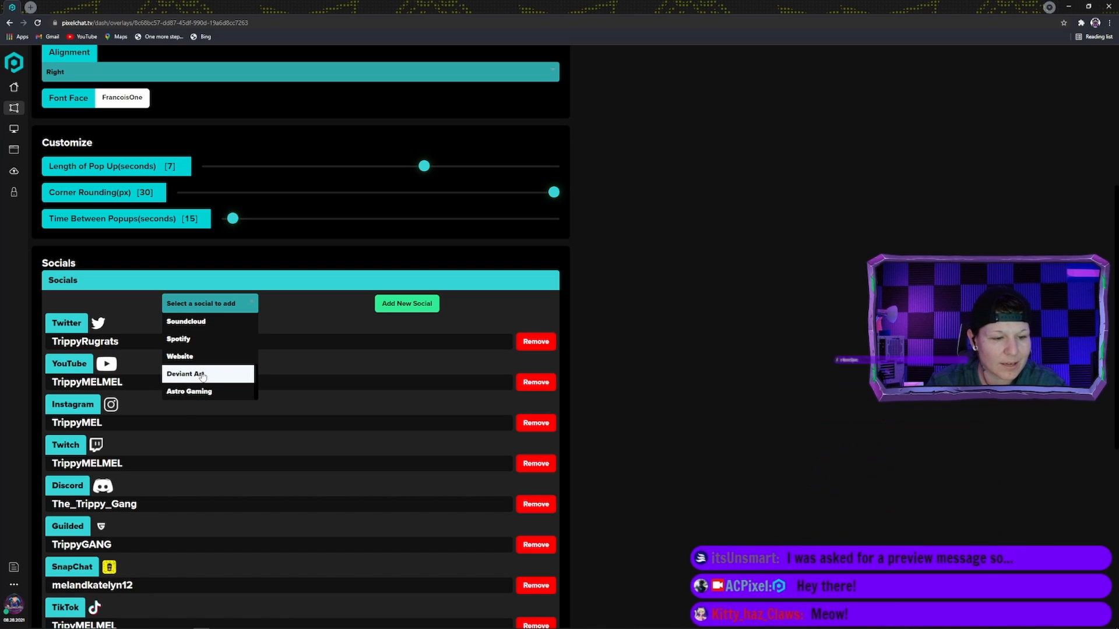
scroll(209, 379, "down", 1)
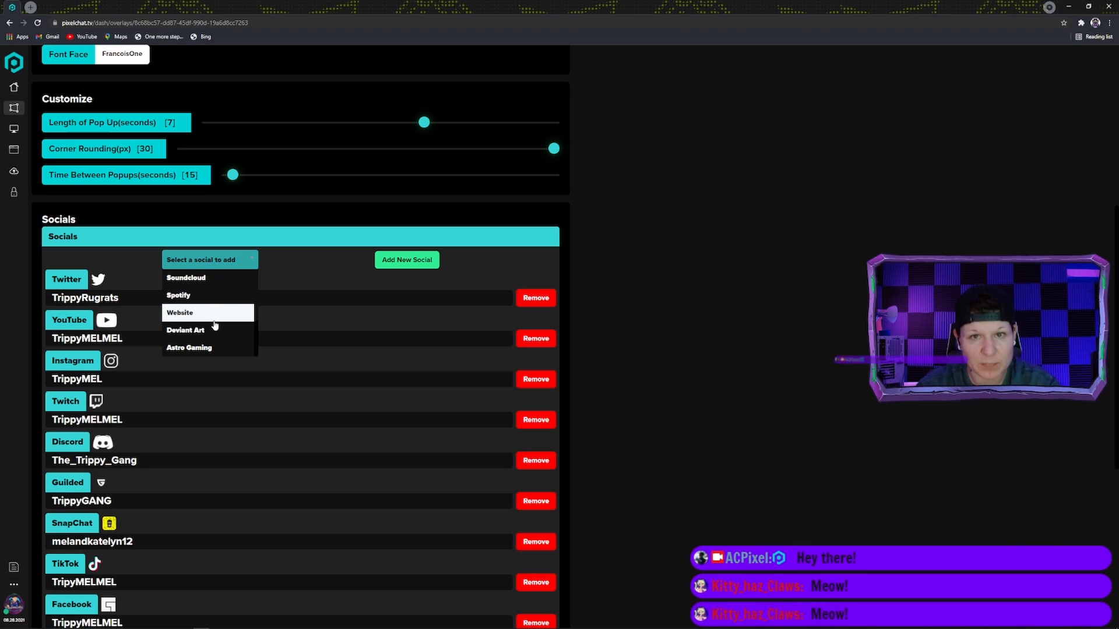
scroll(210, 317, "up", 2)
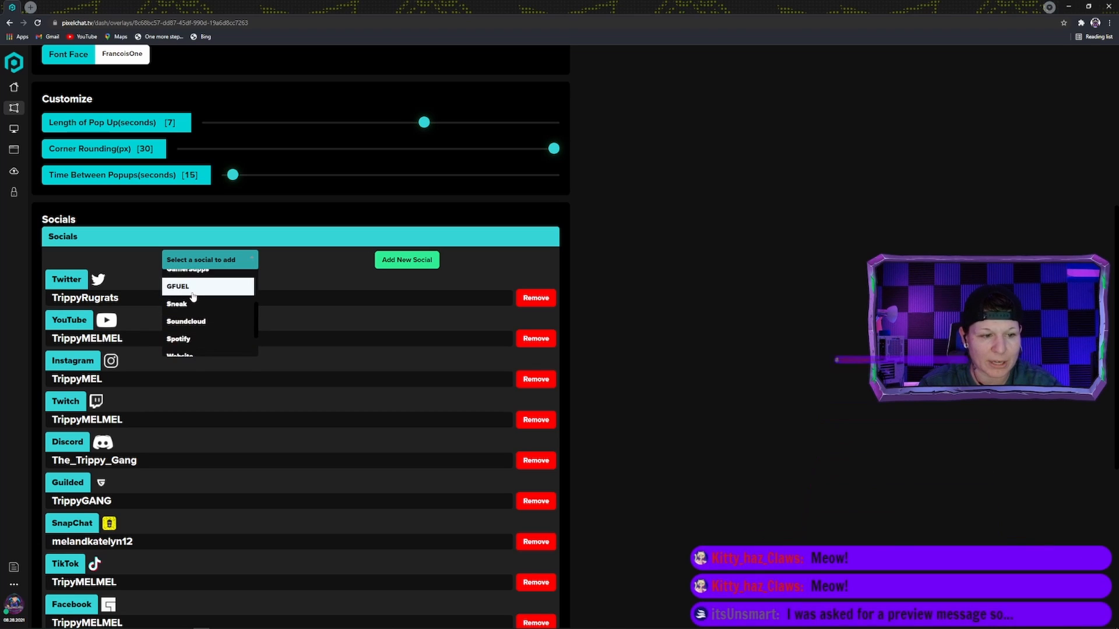
left_click(194, 295)
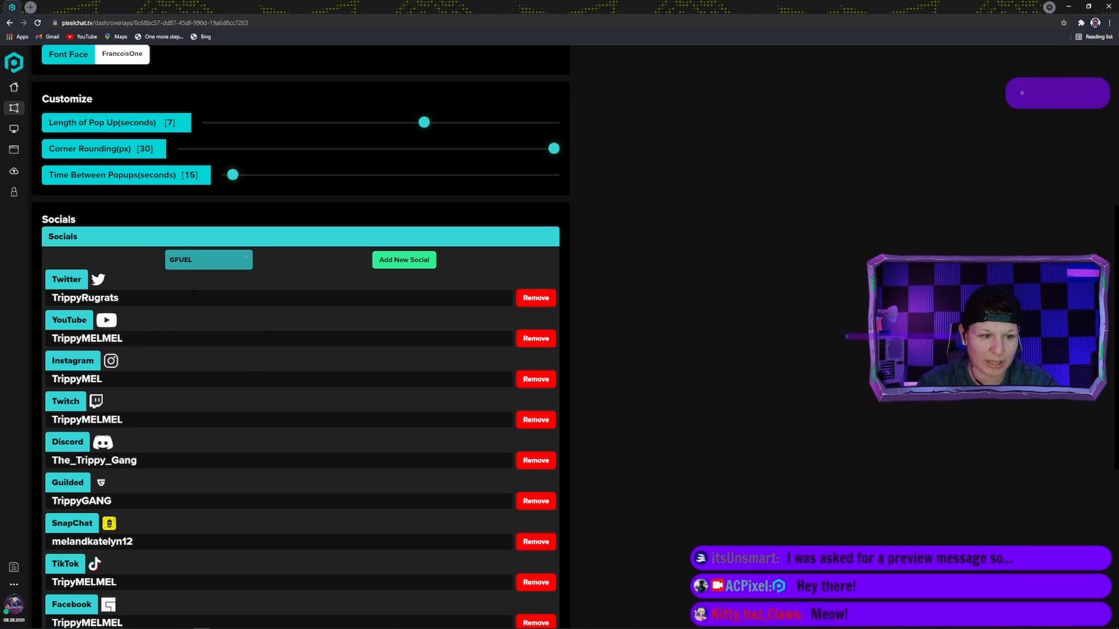
left_click(423, 263)
Enter the streamer's handle as the GFUEL code, and remove the GFUEL entry from the Socials list
scroll(292, 268, "down", 7)
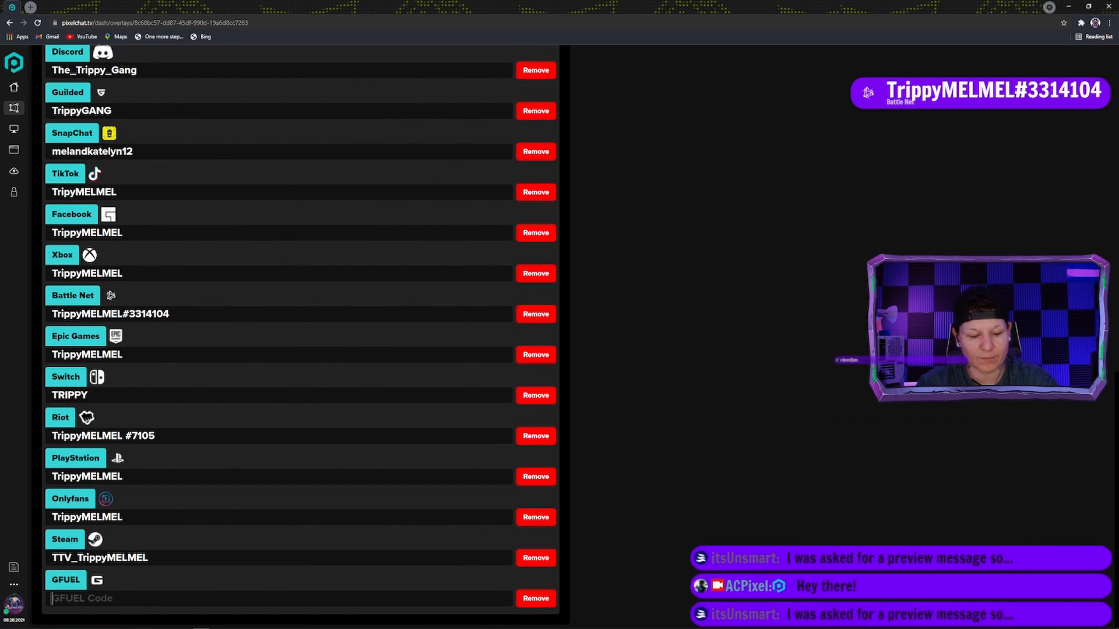
type("Tri")
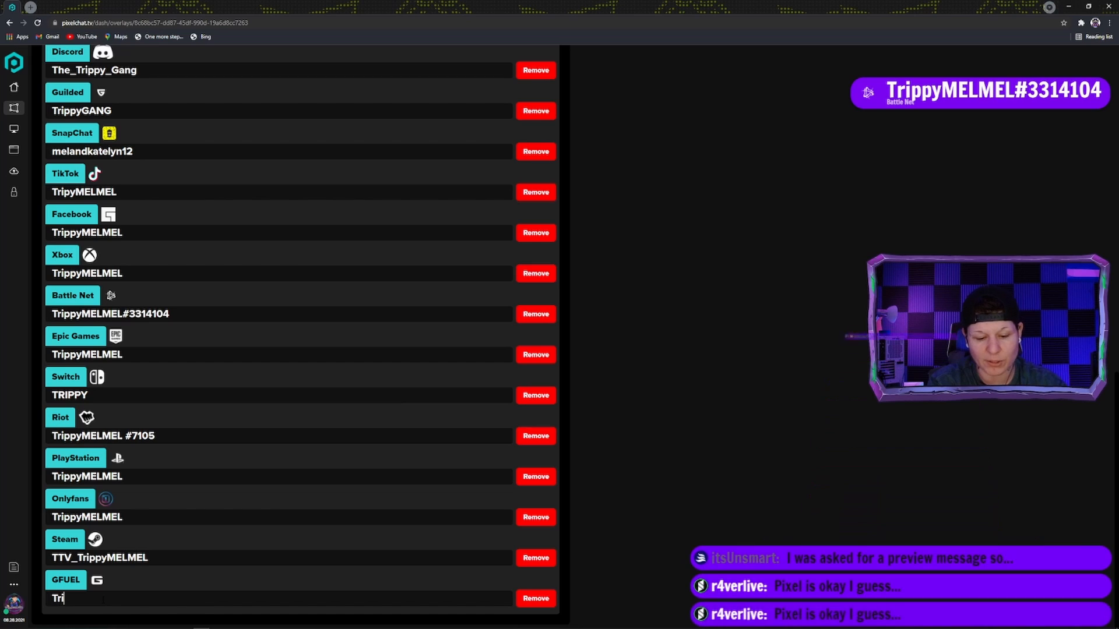
type("ppyMELMEL")
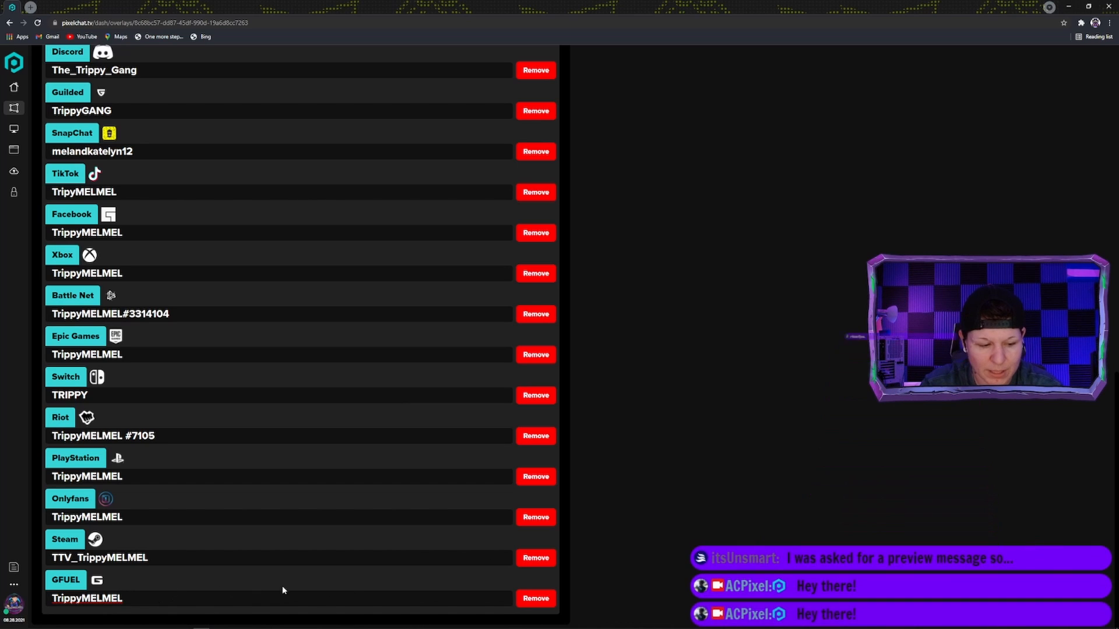
left_click(546, 605)
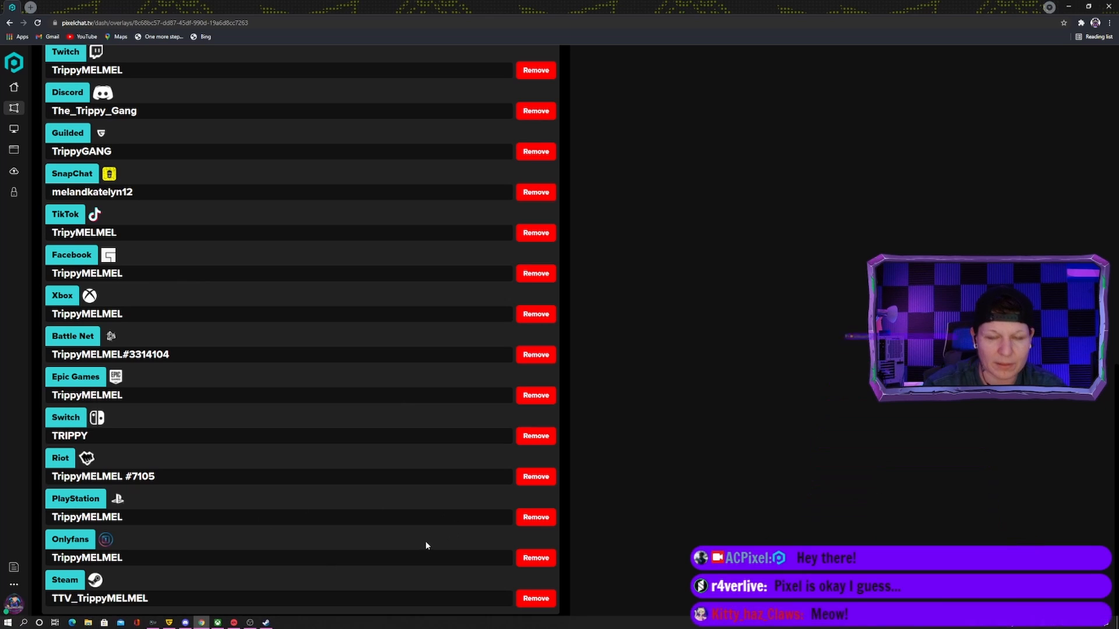
Examine the remaining platforms offered for a new social without choosing one
scroll(381, 358, "up", 5)
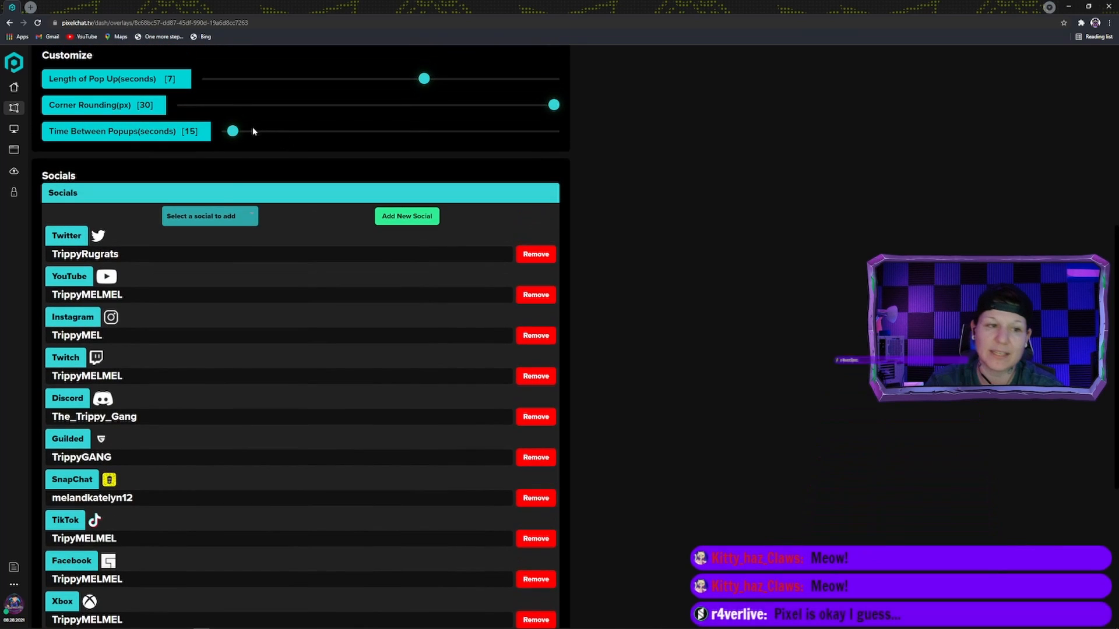
left_click(208, 223)
scroll(201, 274, "down", 3)
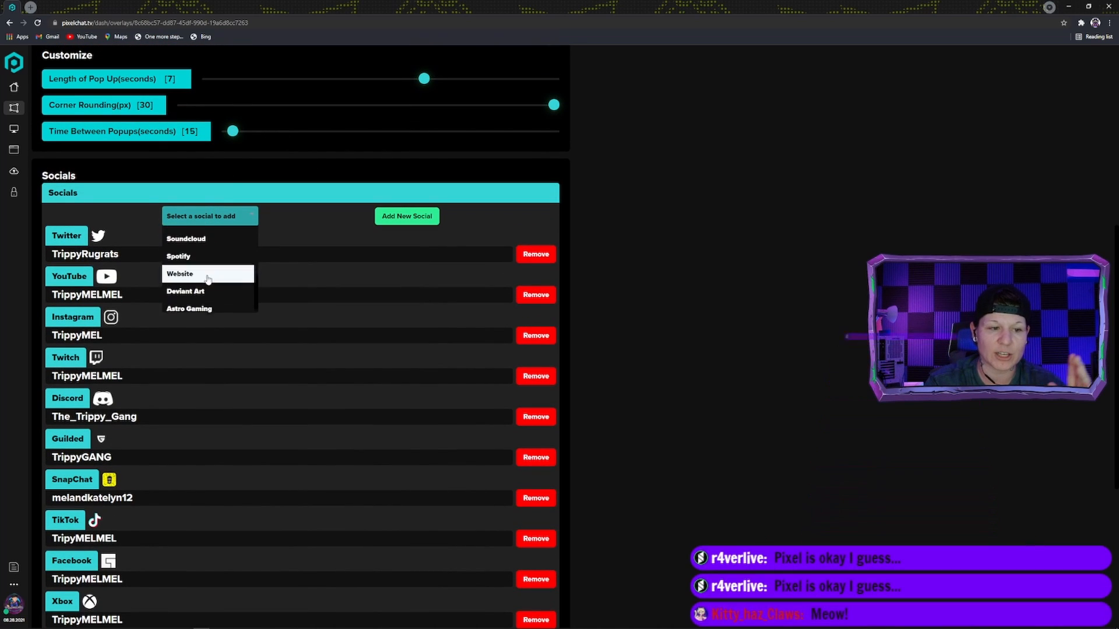
scroll(200, 280, "up", 5)
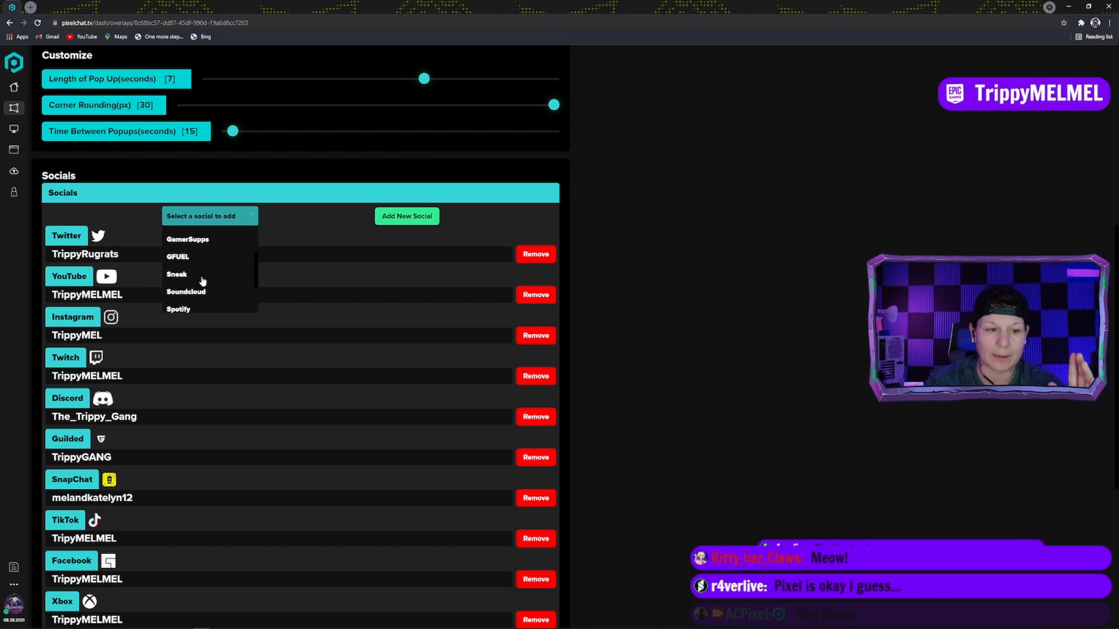
left_click(303, 227)
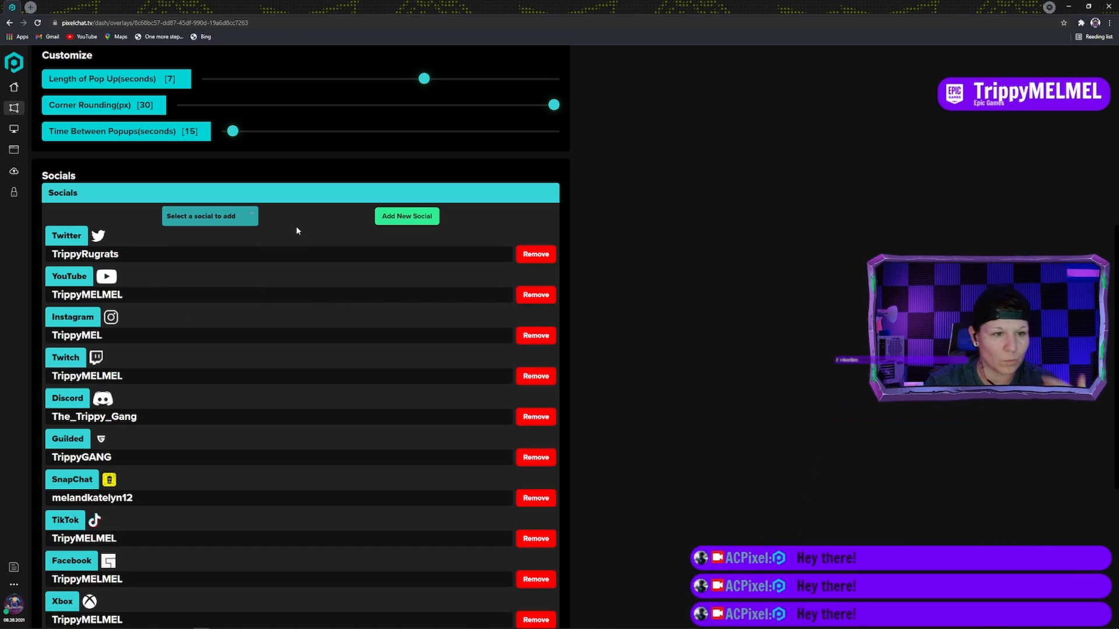
Leave the Socials overlay and turn off preview mode in the Chat overlay's settings
scroll(296, 231, "up", 5)
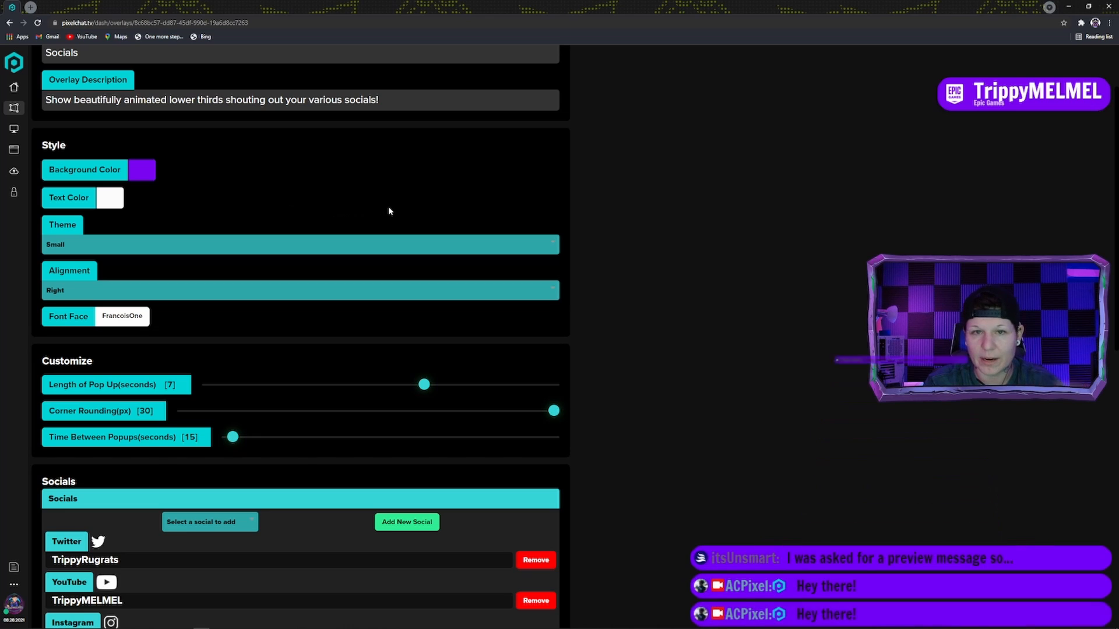
scroll(388, 207, "up", 3)
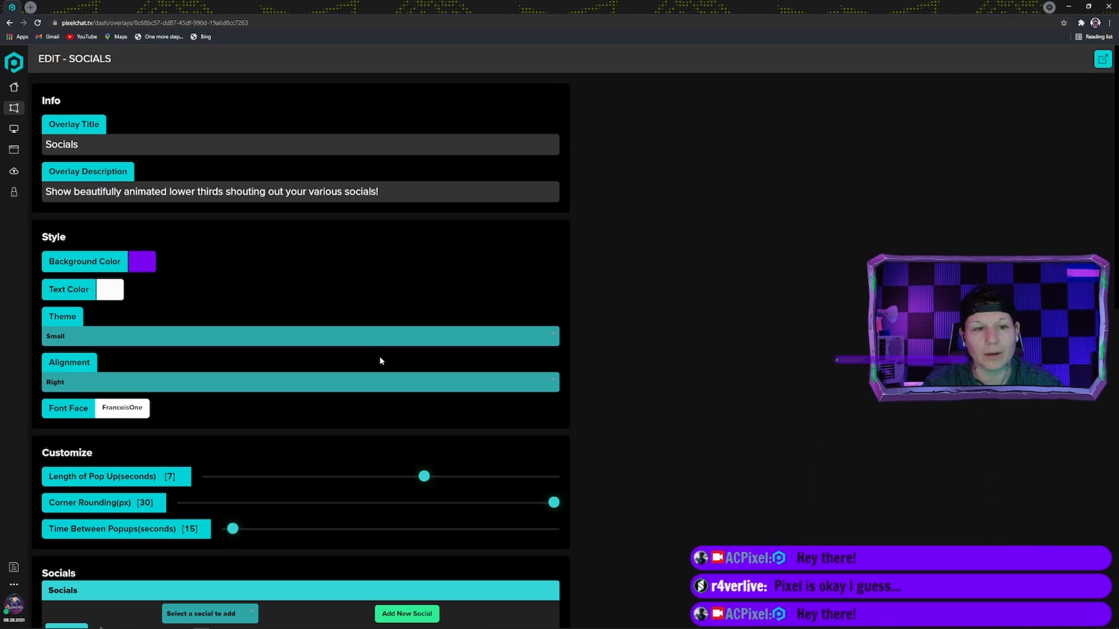
left_click(14, 108)
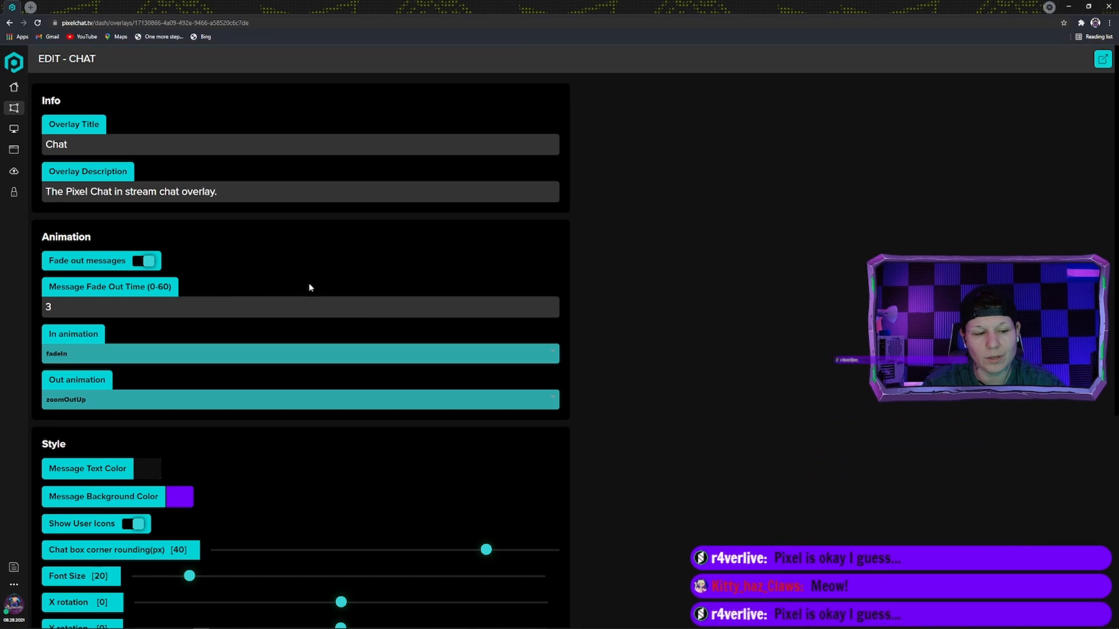
scroll(274, 316, "down", 5)
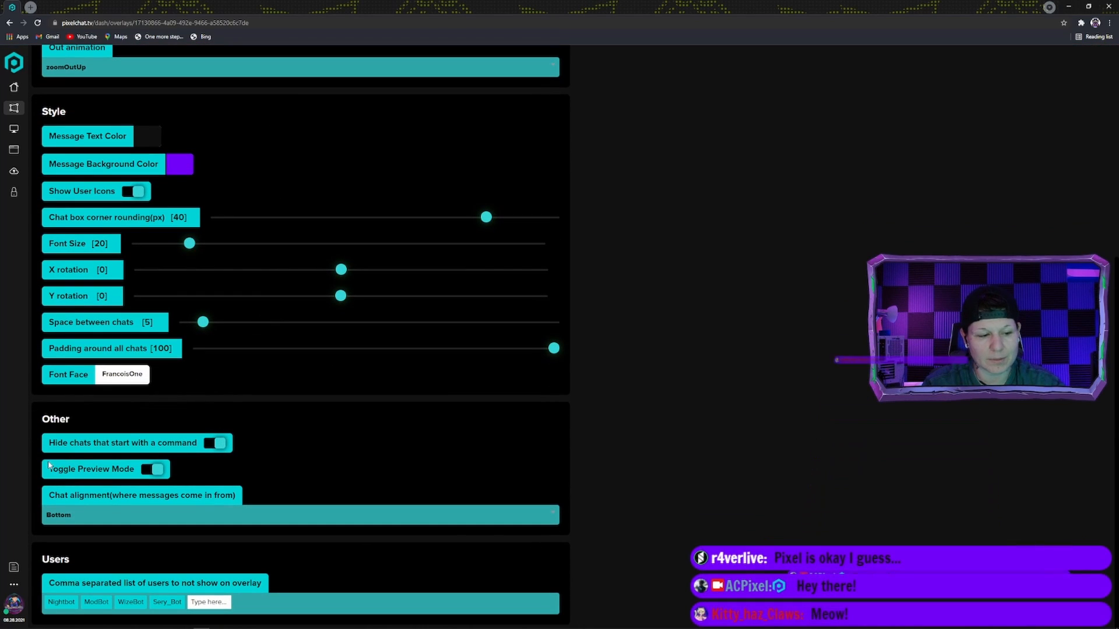
left_click(152, 470)
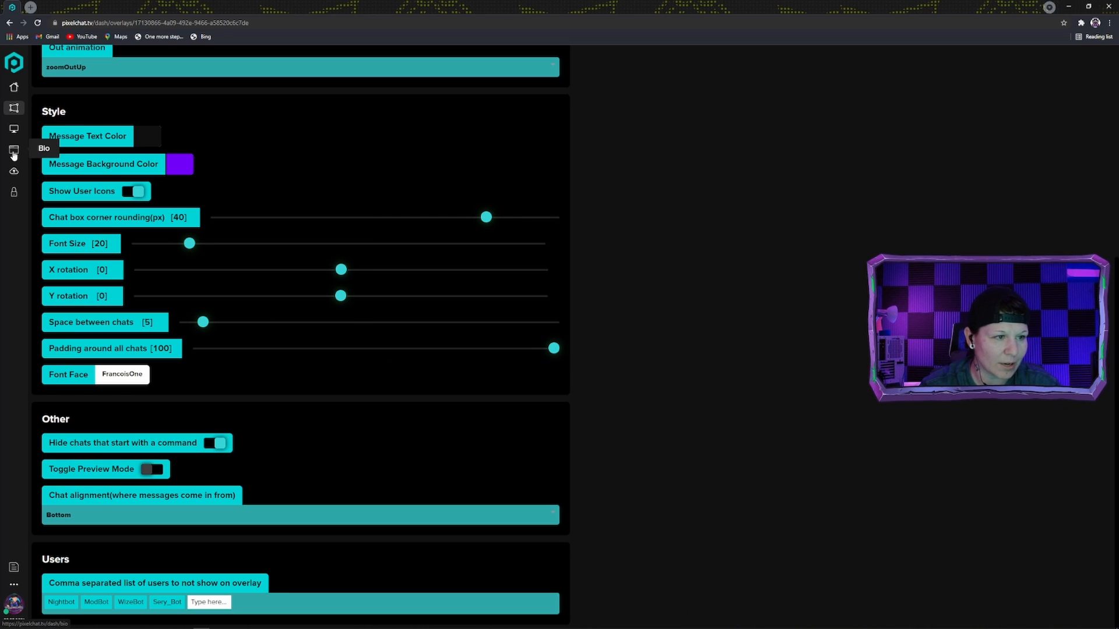
Delete the existing New Scene from the scenes list
left_click(14, 128)
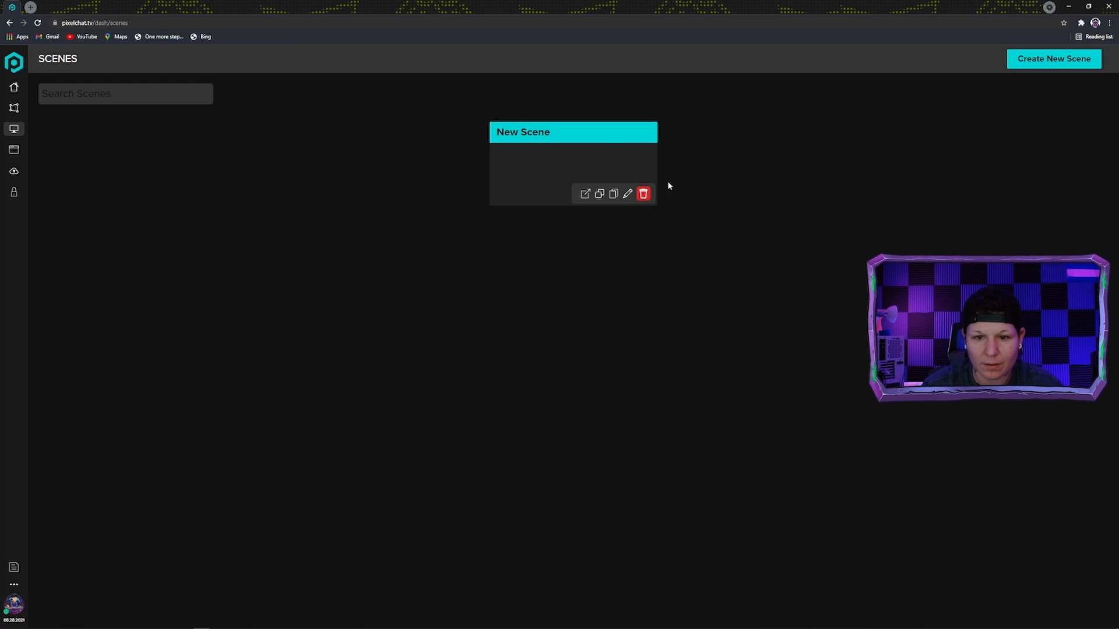
left_click(643, 193)
left_click(632, 195)
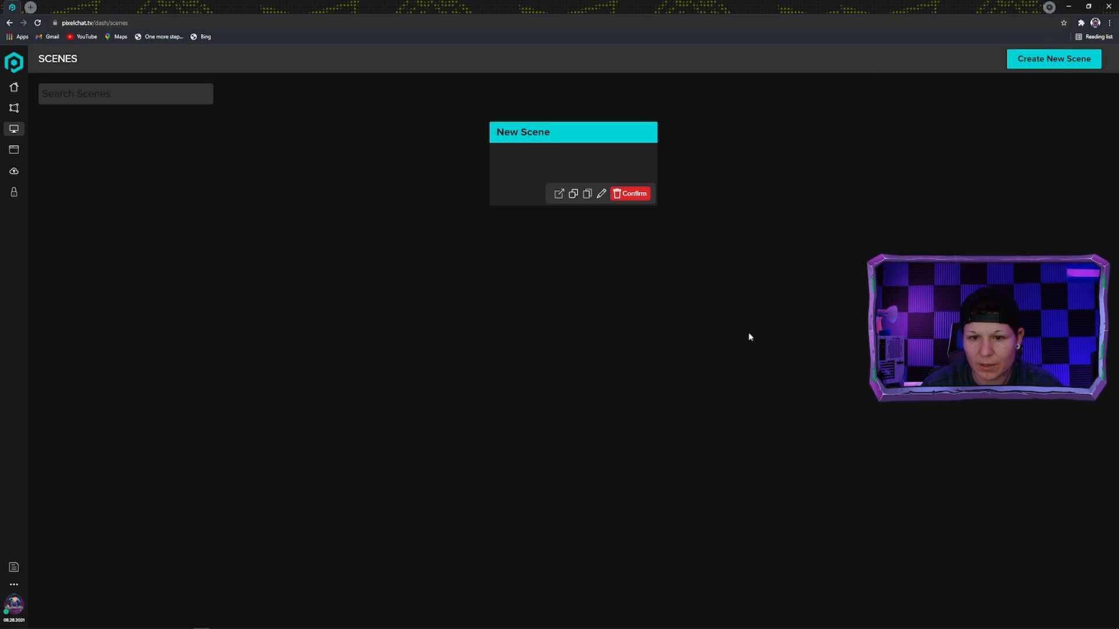
Create a new scene and view the component types that can be added to it, without adding one
left_click(1061, 65)
left_click(627, 193)
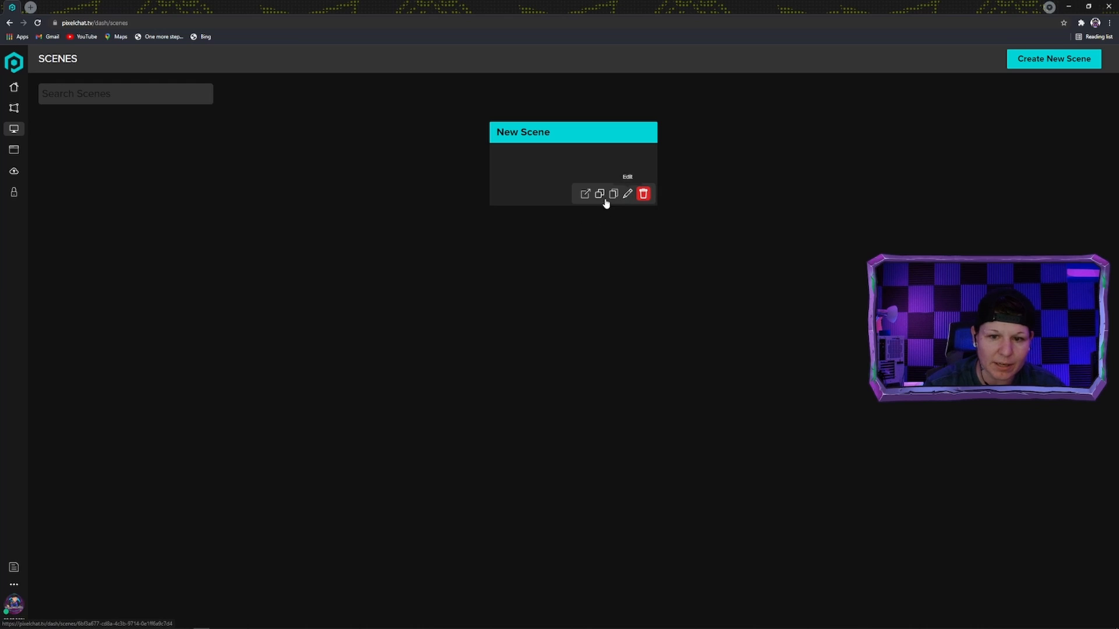
left_click(93, 91)
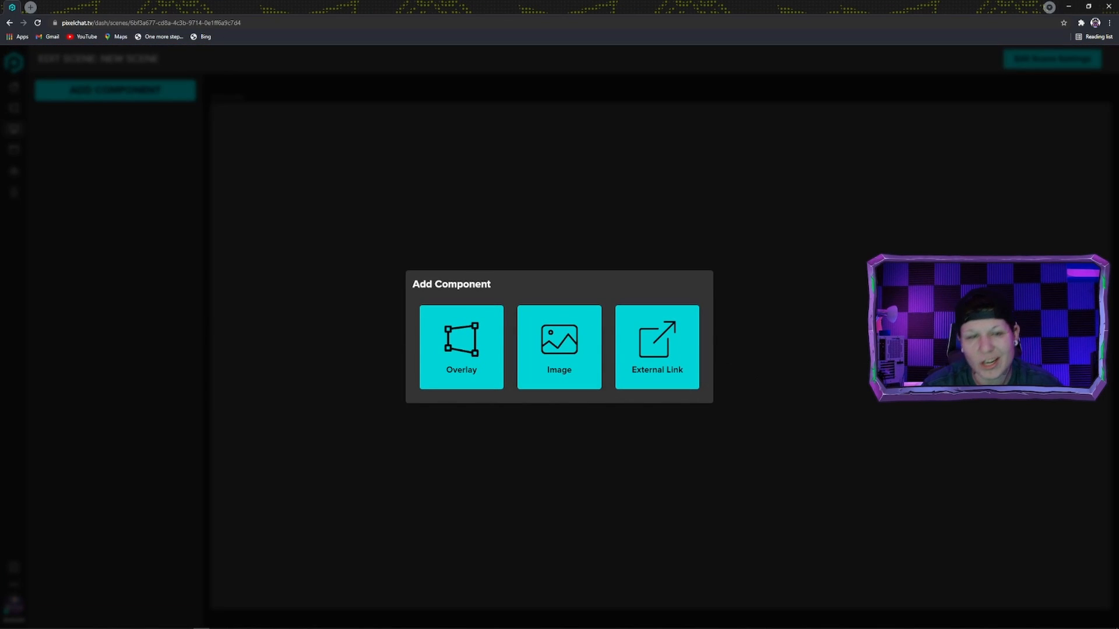
left_click(868, 357)
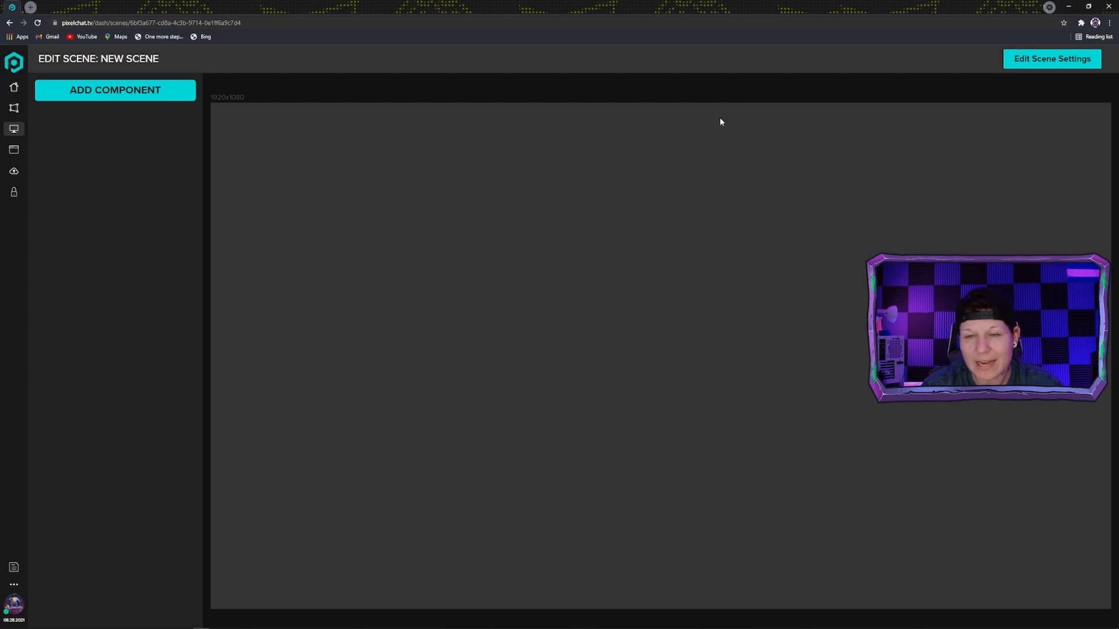
Open the Uploads page and browse the Seagate Expansion Drive for a file to upload, without choosing one
left_click(14, 171)
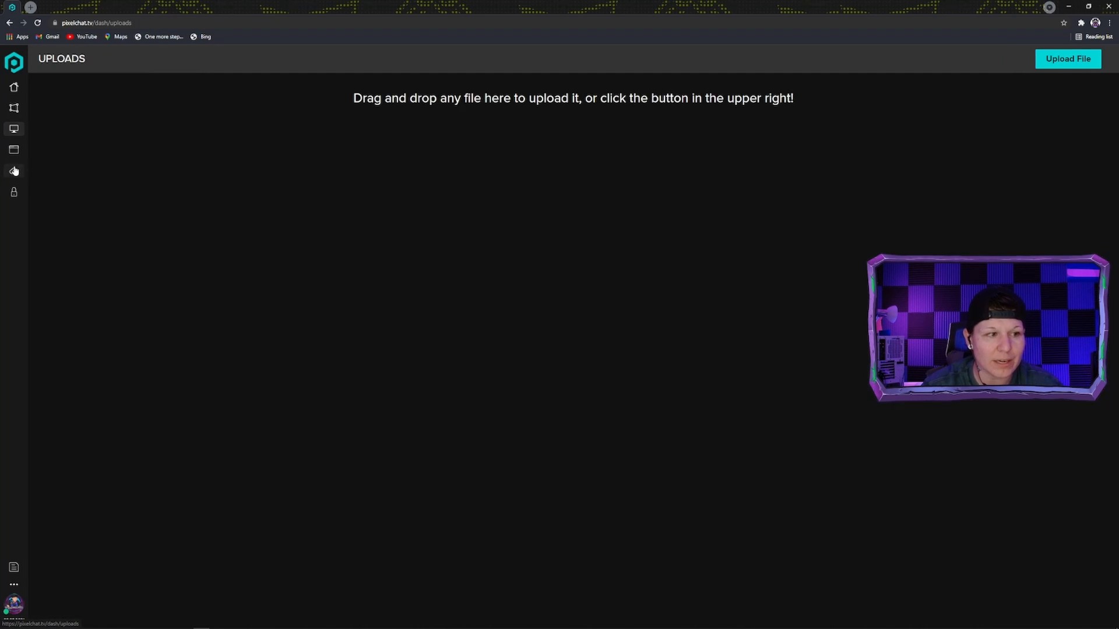
left_click(1085, 67)
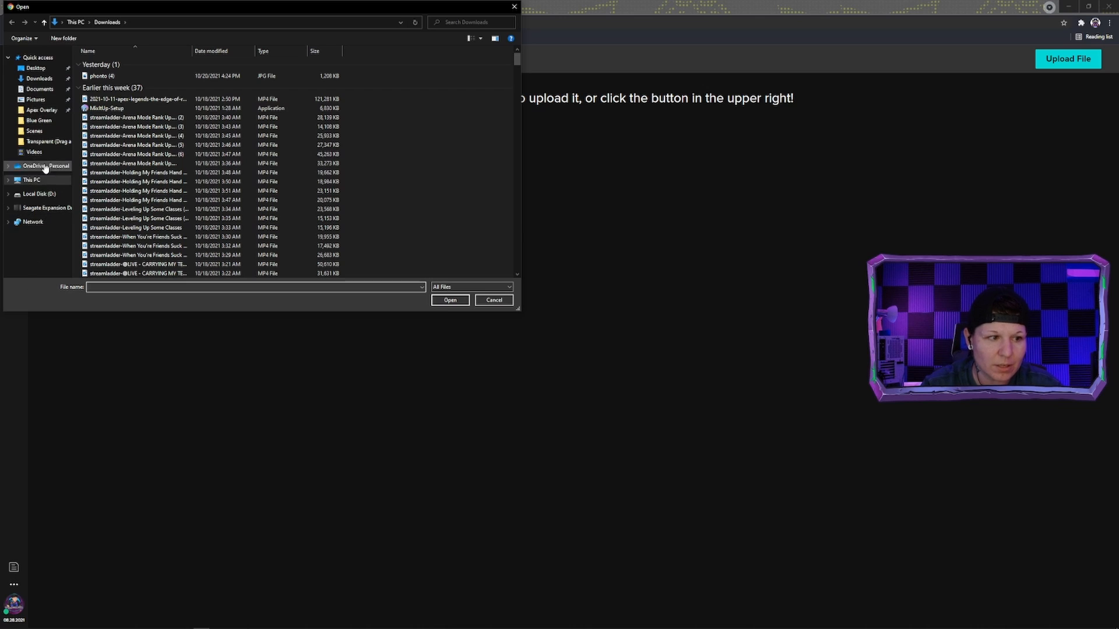
left_click(35, 209)
scroll(362, 176, "down", 10)
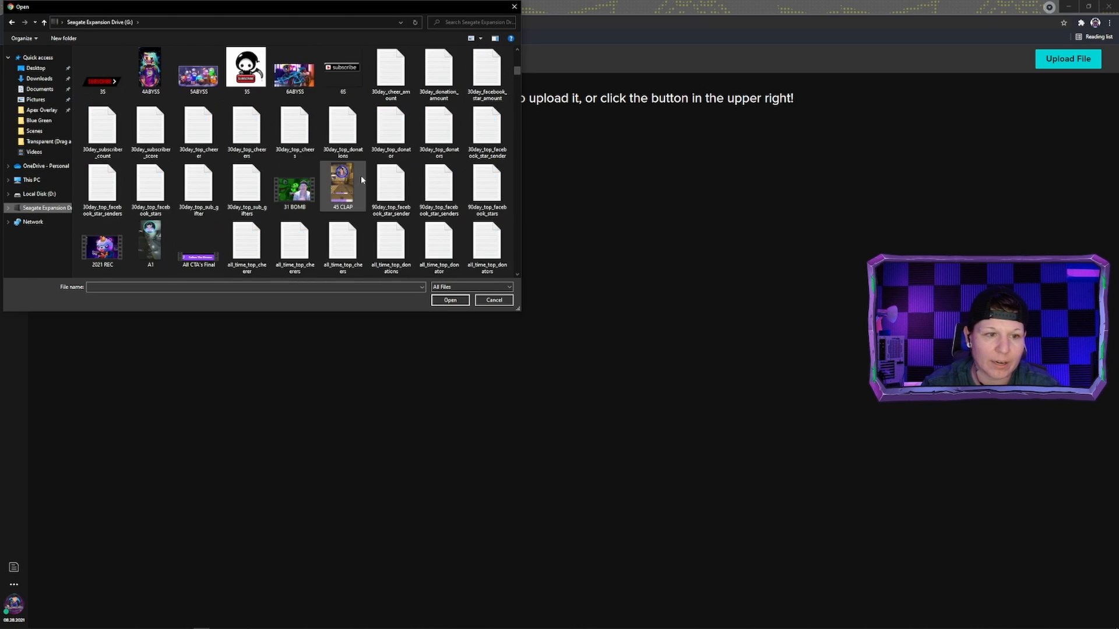
scroll(429, 182, "down", 10)
left_click(483, 301)
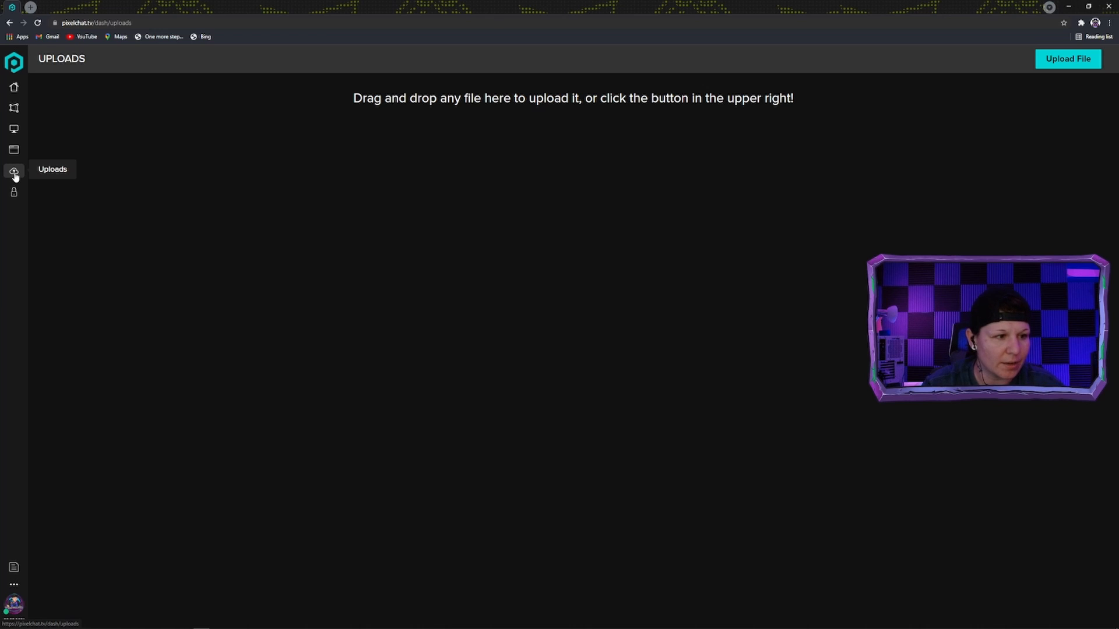
Upload the Fortnite item shop code image from the Seagate Expansion Drive
left_click(1057, 68)
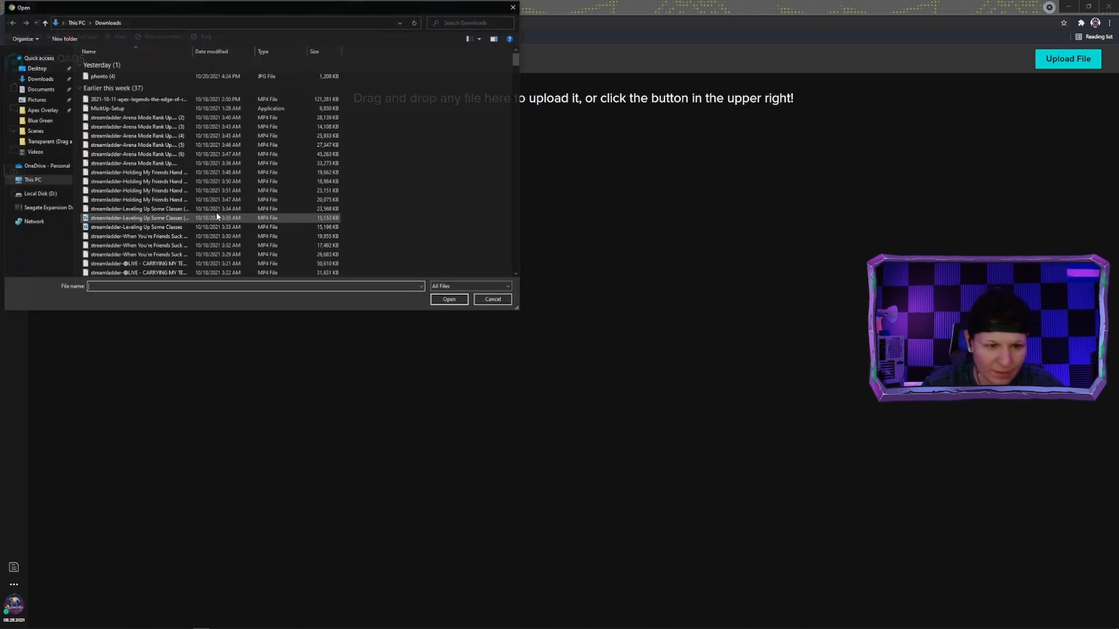
left_click(35, 208)
scroll(415, 152, "down", 6)
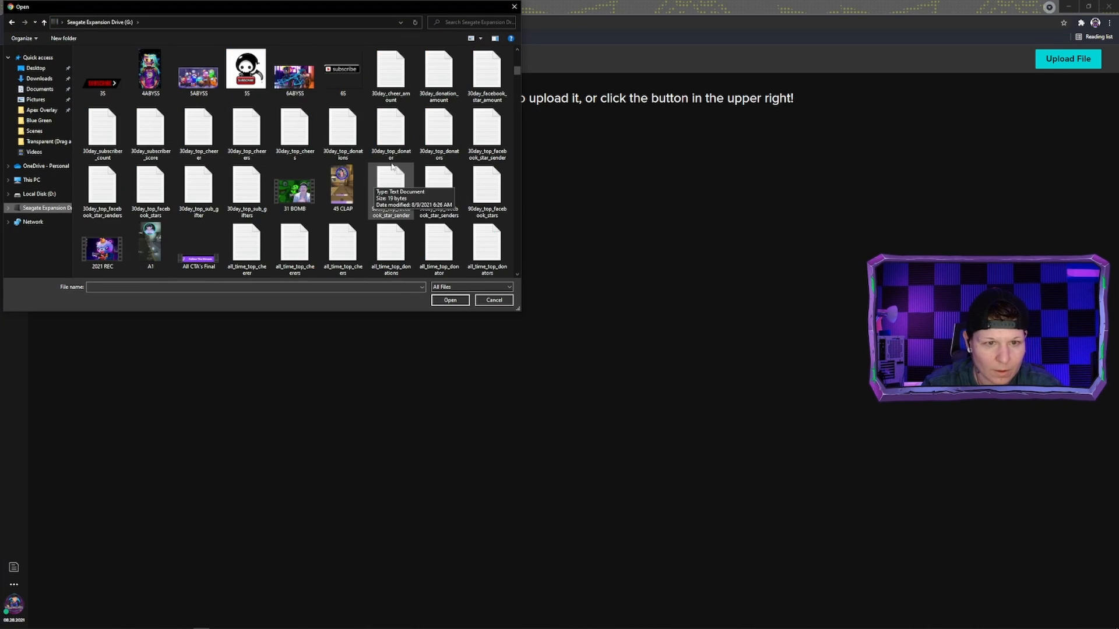
scroll(415, 152, "up", 2)
double_click(410, 150)
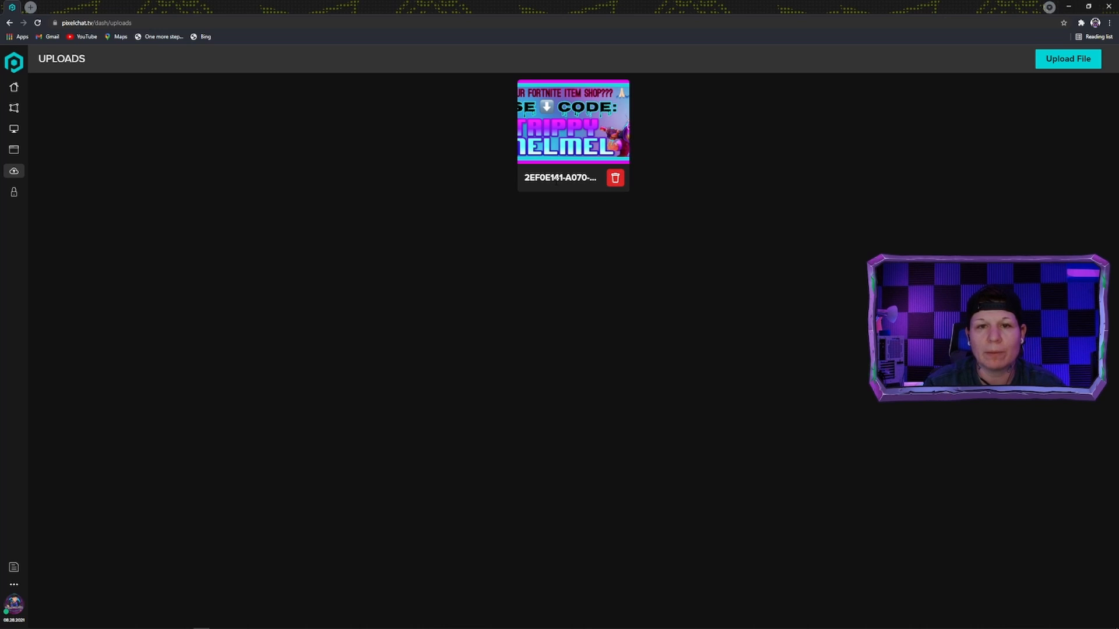
Delete the uploaded Fortnite item shop image and return to the overlays list
left_click(615, 177)
left_click(601, 183)
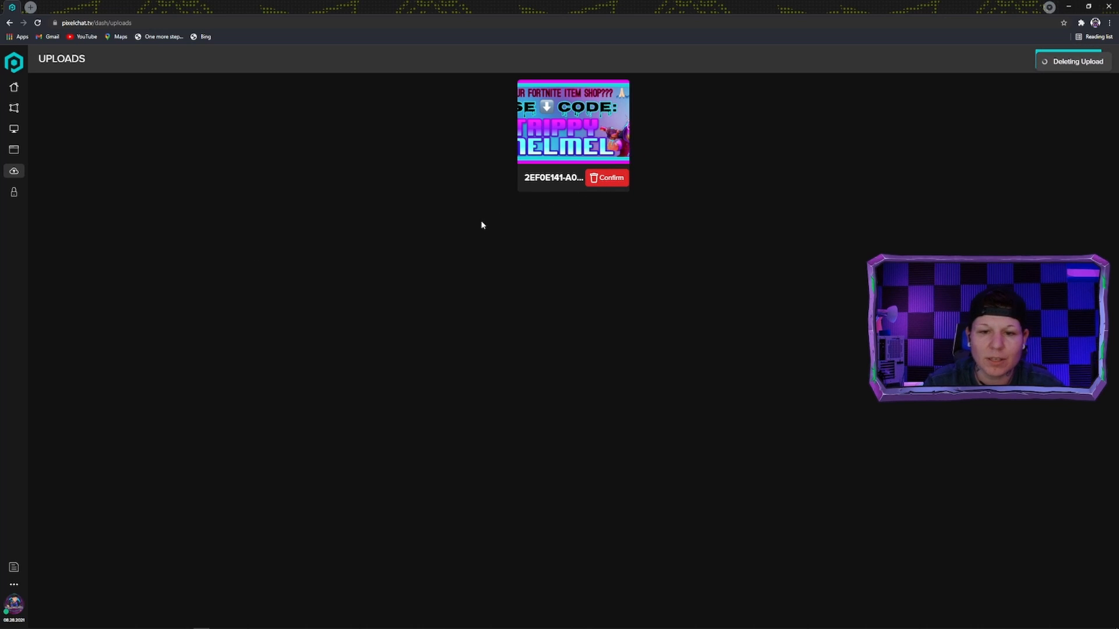
left_click(612, 178)
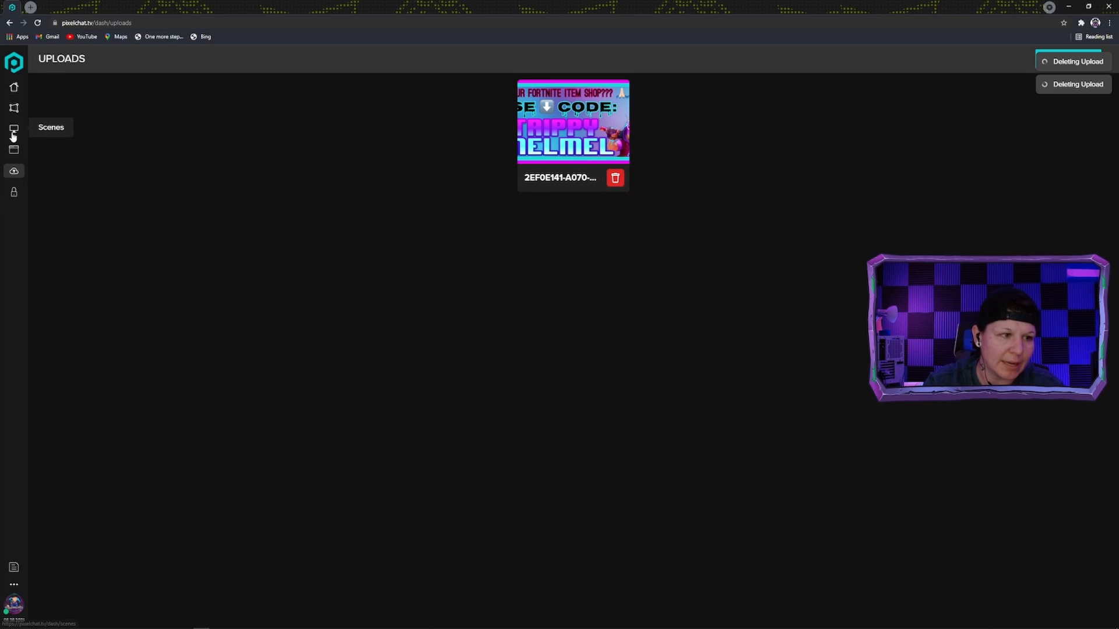
left_click(14, 108)
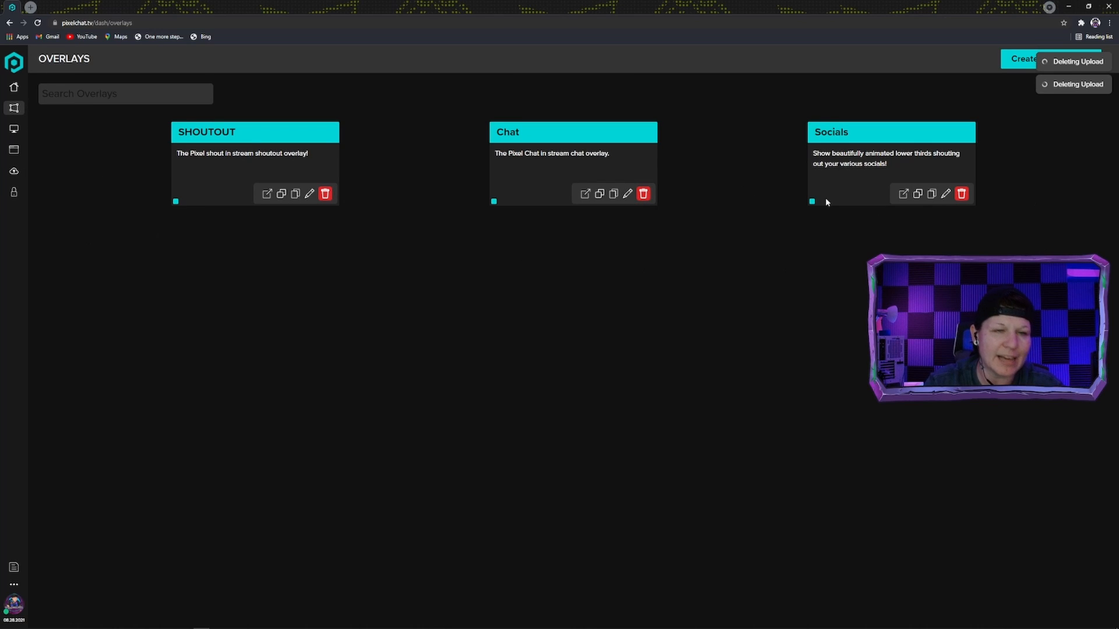